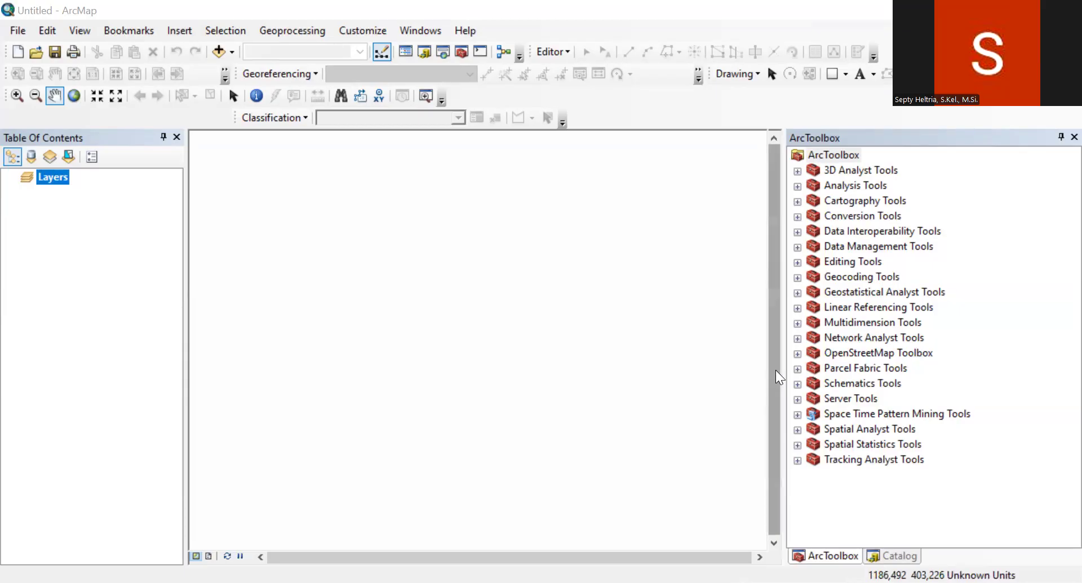
Open the Make NetCDF Raster Layer tool and load AQUA_MODIS.20250101_20250131.L3m.MO.CHL.chlor_a.4km.nc from Downloads as its input.
left_click(797, 323)
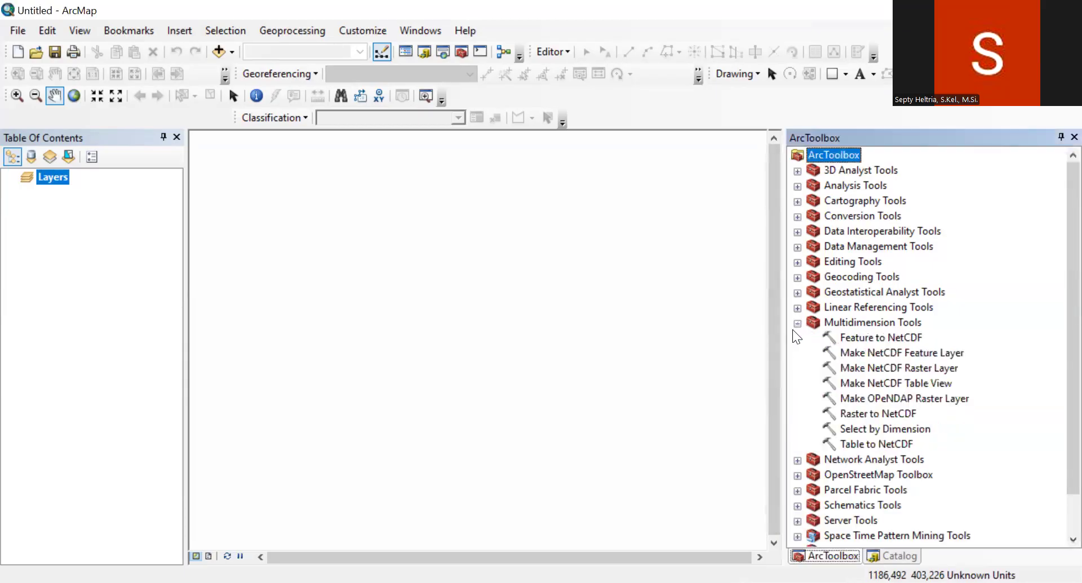
left_click(797, 323)
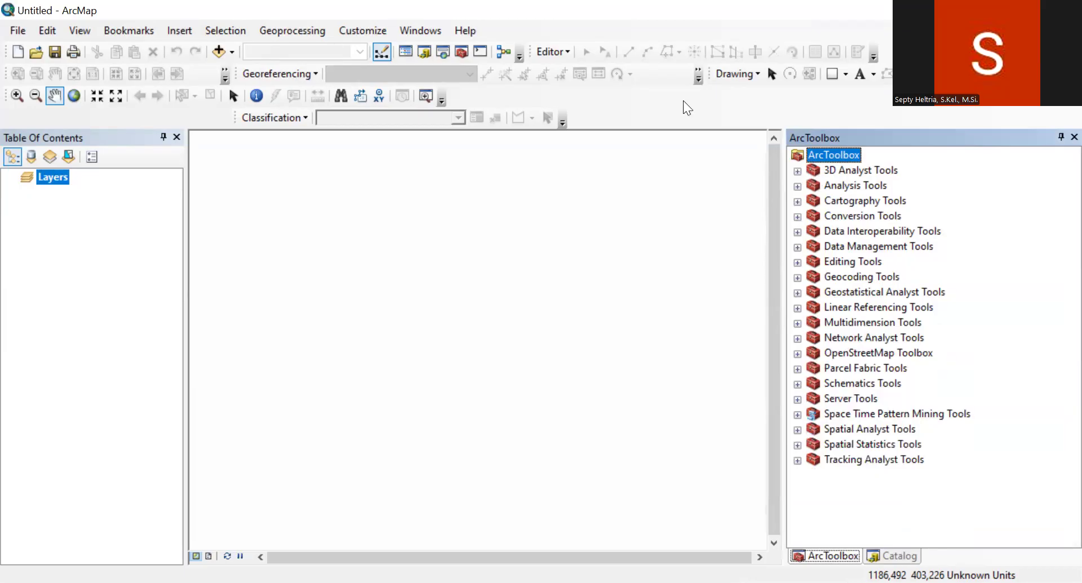
left_click(797, 323)
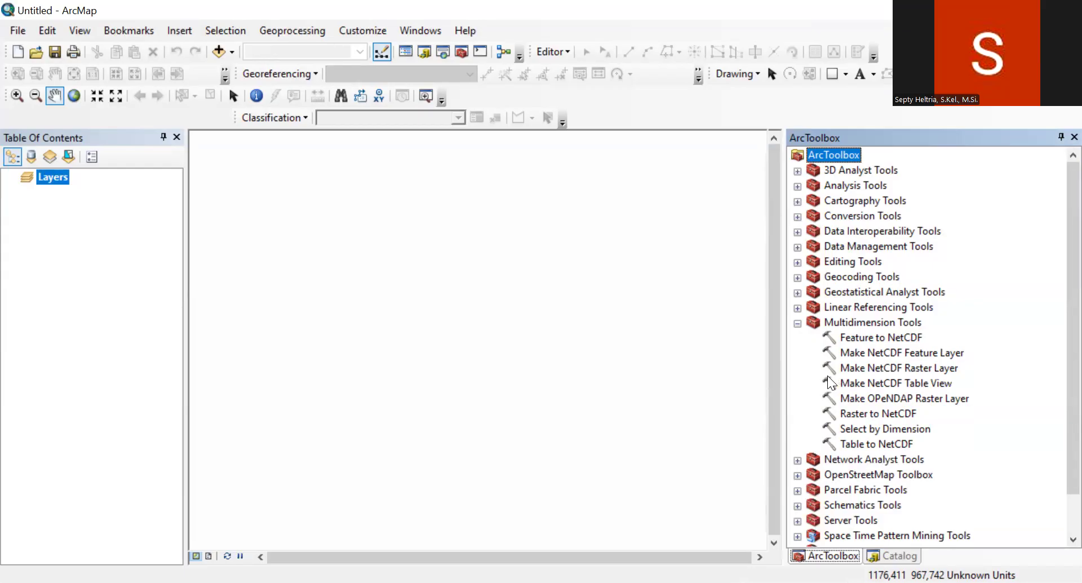
double_click(904, 368)
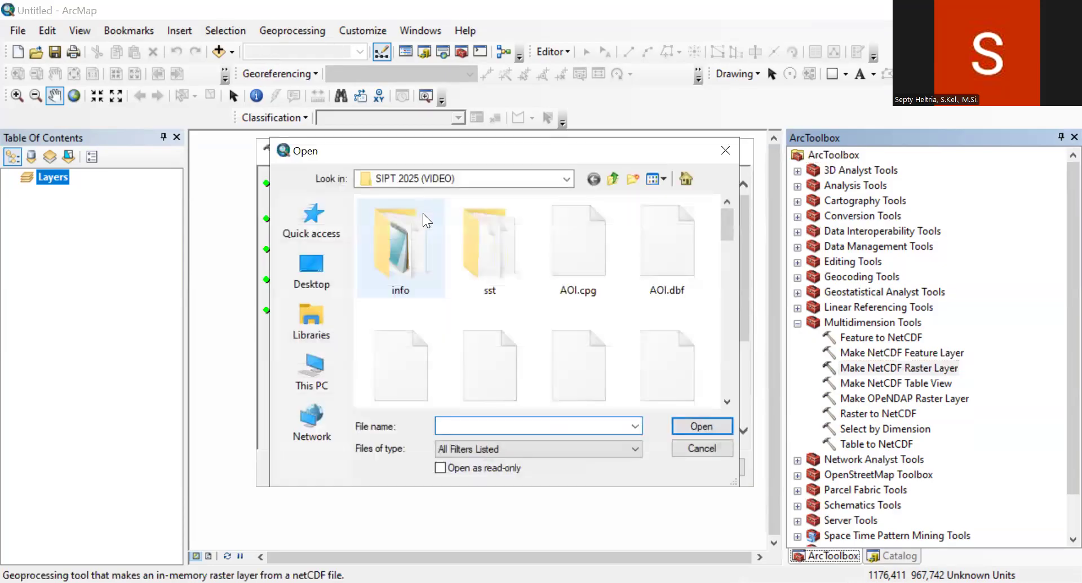
left_click(566, 178)
left_click(560, 180)
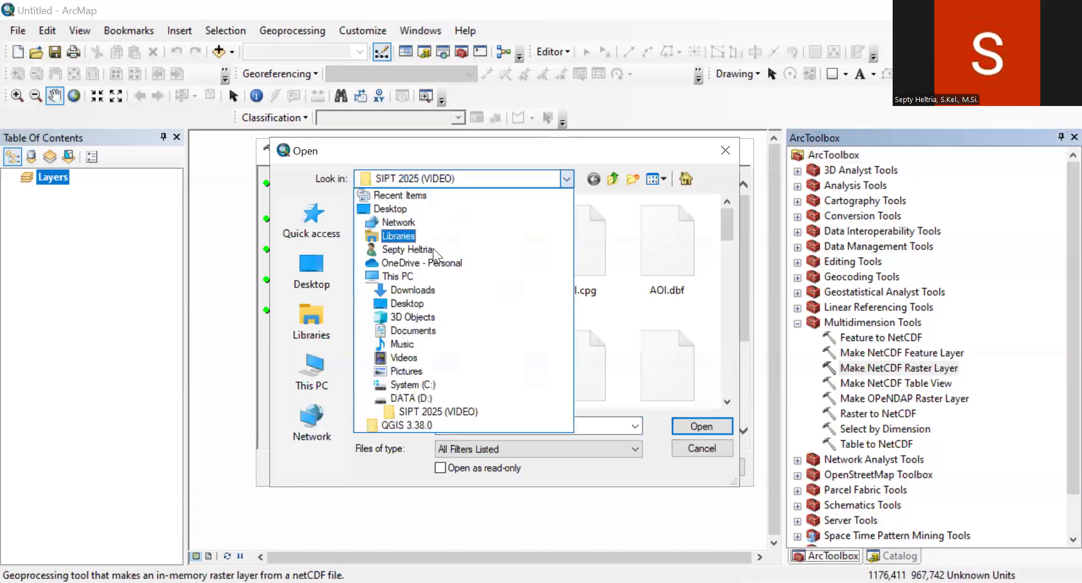
left_click(414, 290)
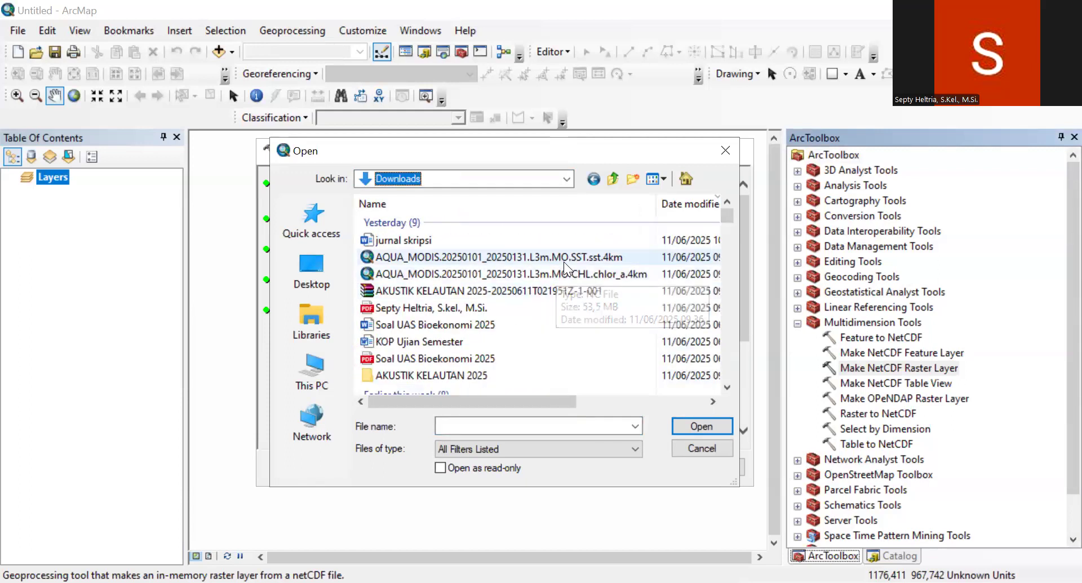
left_click(564, 273)
left_click(676, 427)
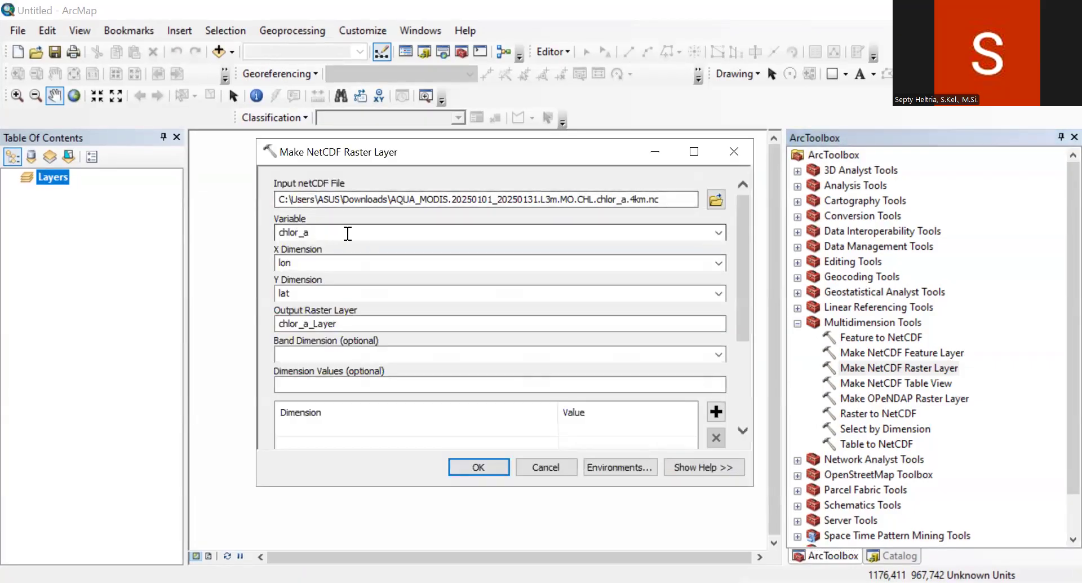
Keep chlor_a as the variable and run the tool to create the chlor_a_Layer raster.
left_click(361, 232)
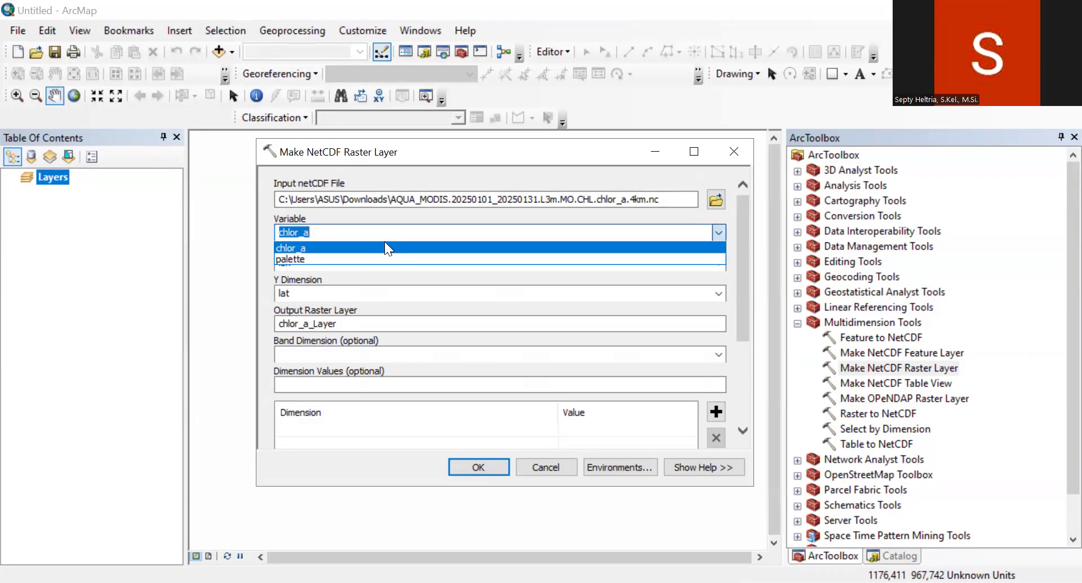
left_click(364, 247)
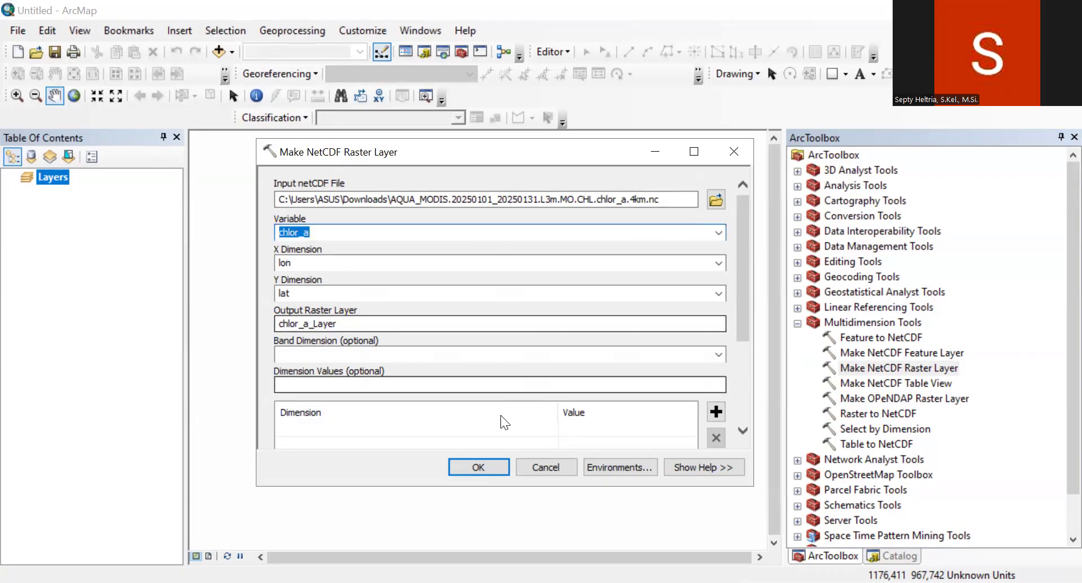
left_click(478, 468)
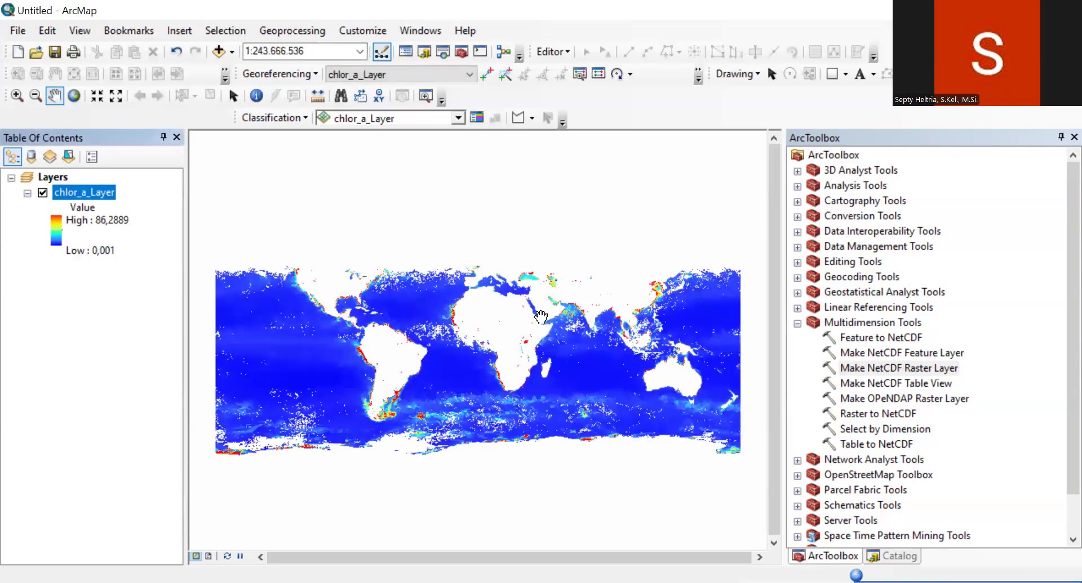
scroll(506, 319, "up", 2)
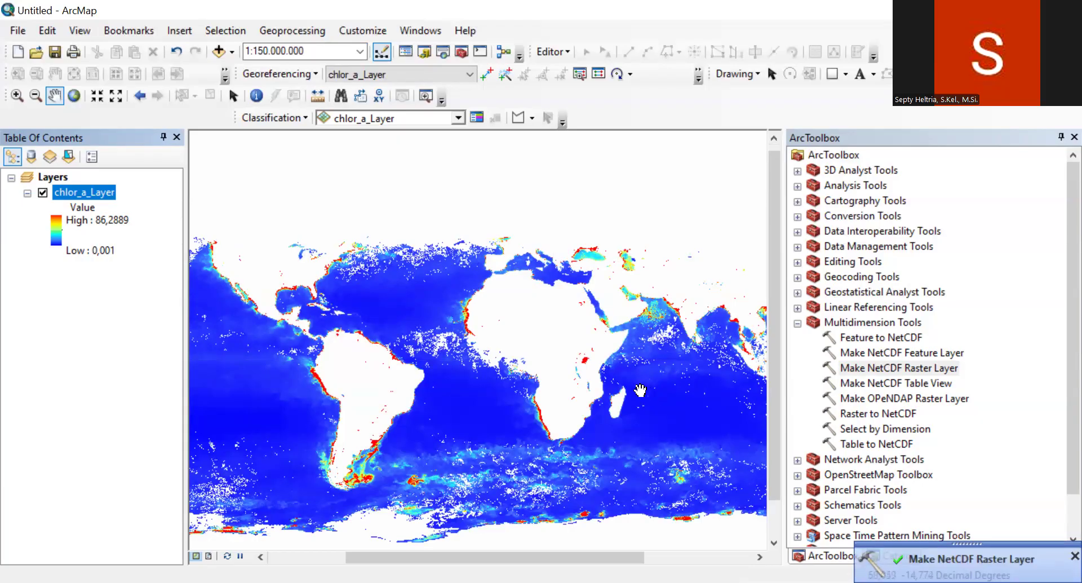
Start Make NetCDF Raster Layer again with AQUA_MODIS.20250101_20250131.L3m.MO.SST.sst.4km.nc from Downloads as the input file.
double_click(937, 367)
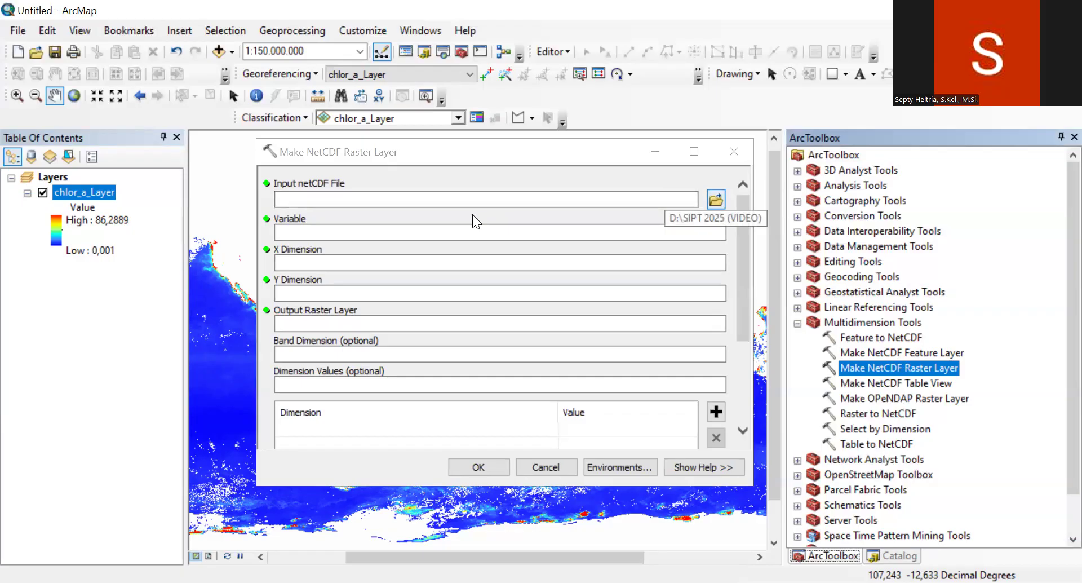
left_click(716, 199)
left_click(429, 178)
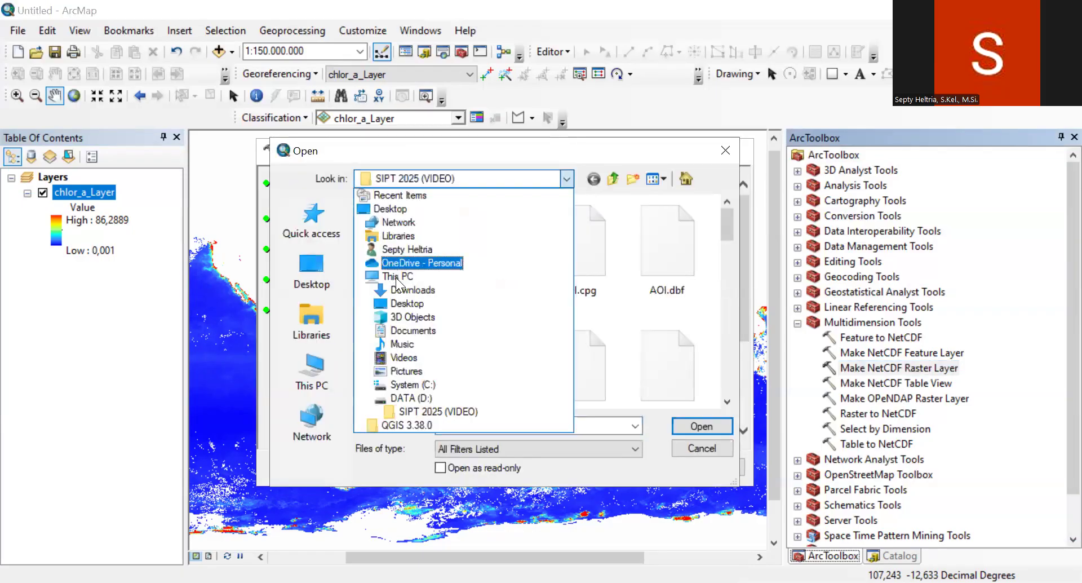
left_click(419, 292)
left_click(532, 258)
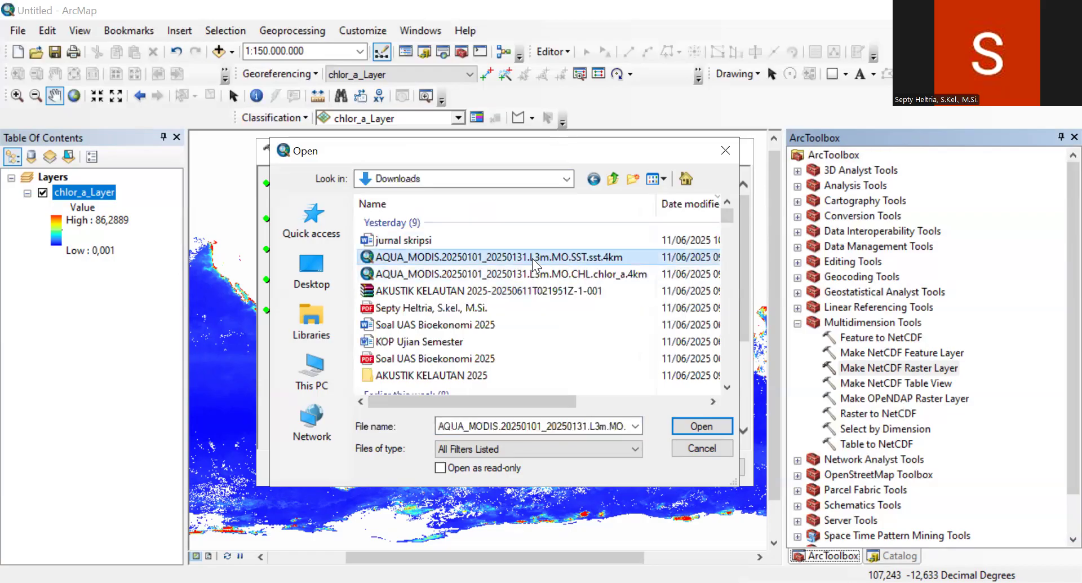
left_click(715, 423)
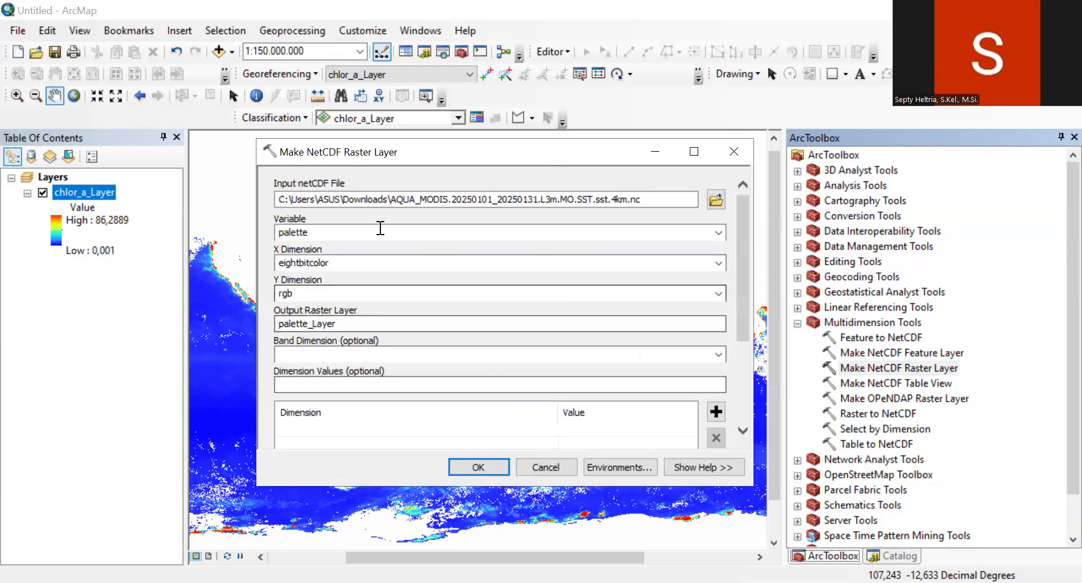
Choose sst as the variable and run the tool to create the sst_Layer raster.
left_click(718, 233)
left_click(291, 270)
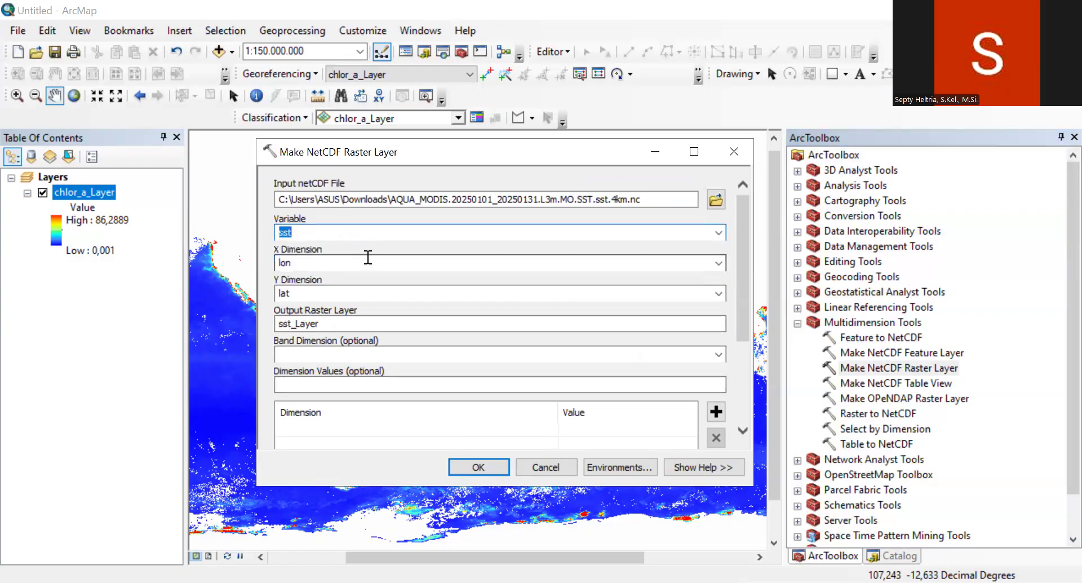
left_click(465, 466)
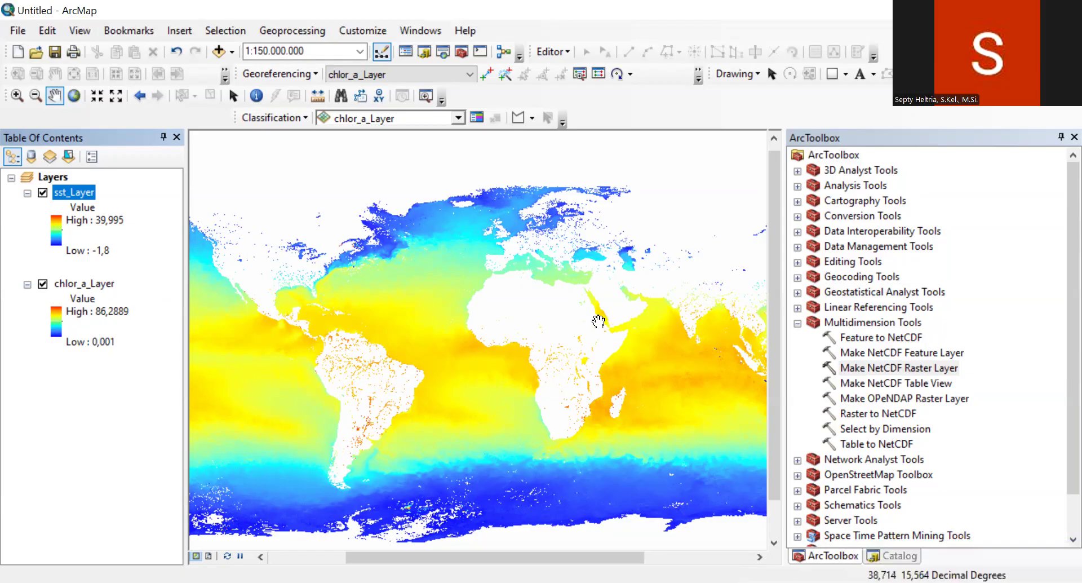
Add INDONESIA_PROP.shp from the SHP DOWNLOAD folder to the map, with the view framed on Indonesia.
left_click_drag(647, 319, 431, 303)
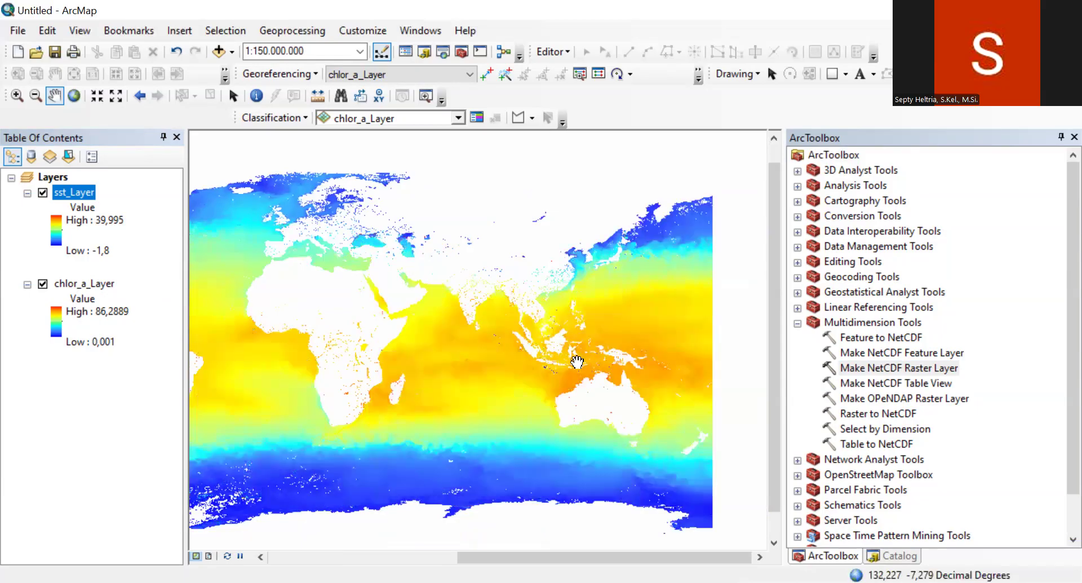
scroll(557, 349, "down", 5)
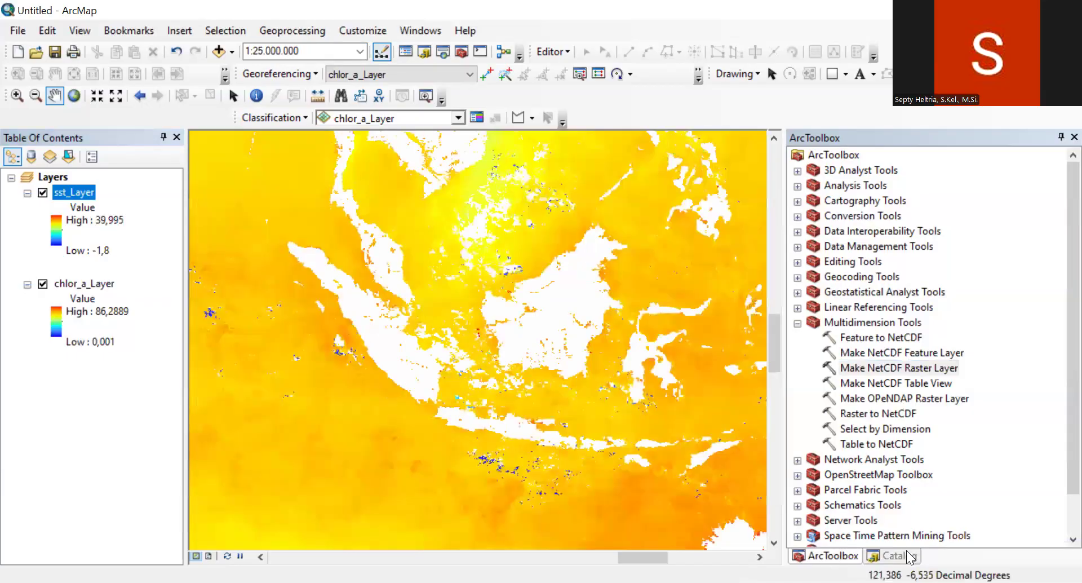
left_click(900, 555)
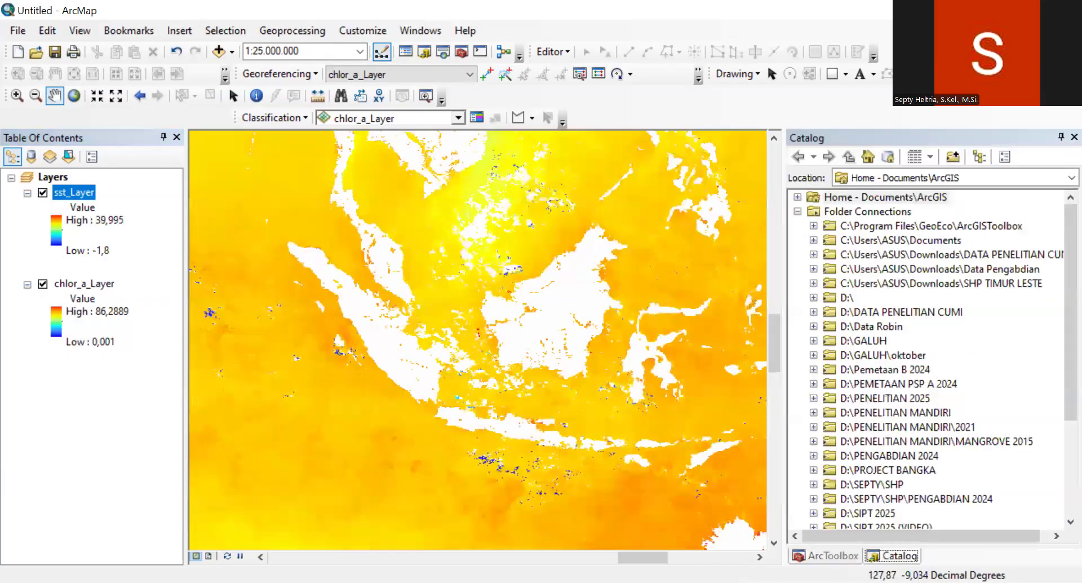
left_click(813, 484)
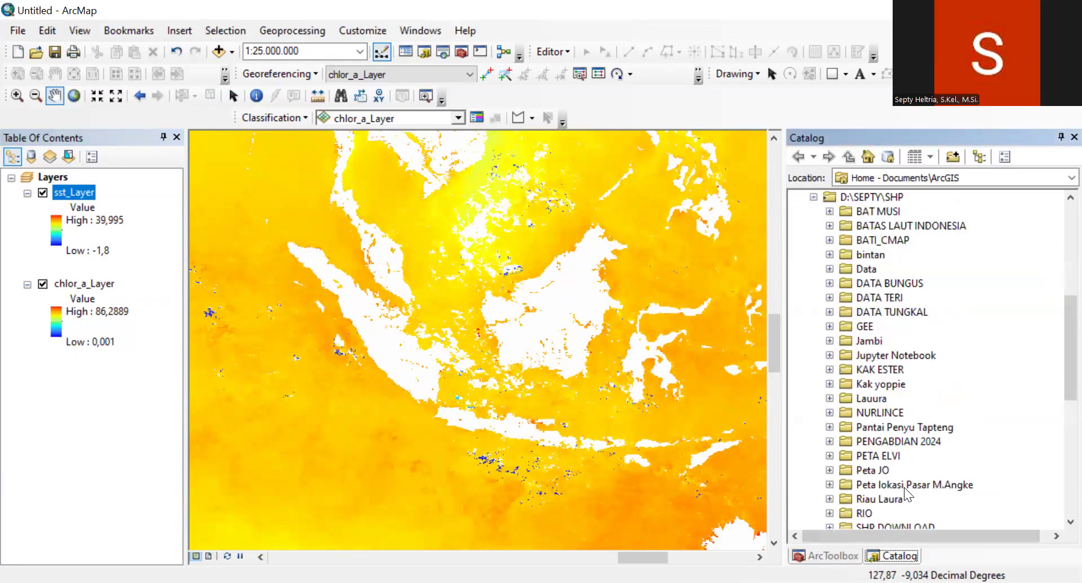
scroll(905, 488, "down", 2)
left_click(830, 441)
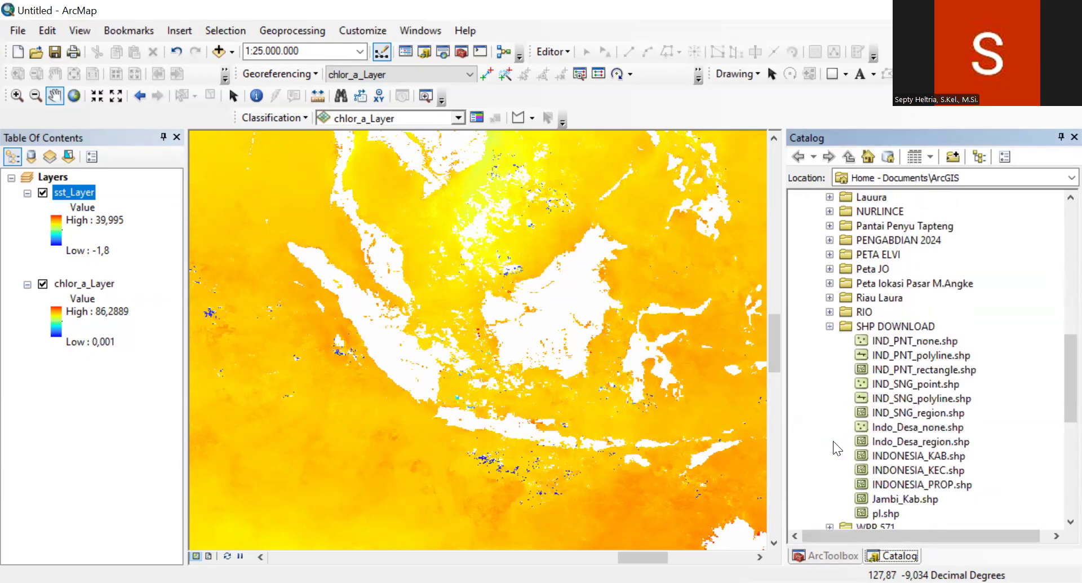
left_click(933, 486)
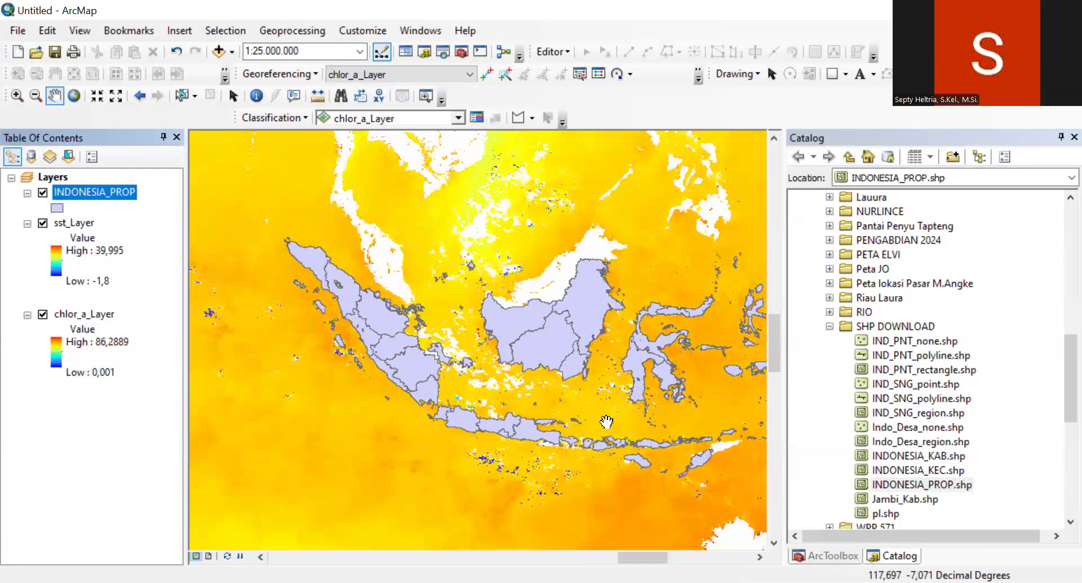
Start creating a new shapefile in the D:\SIPT 2025 (VIDEO) folder.
left_click_drag(637, 409, 593, 393)
left_click_drag(642, 423, 459, 382)
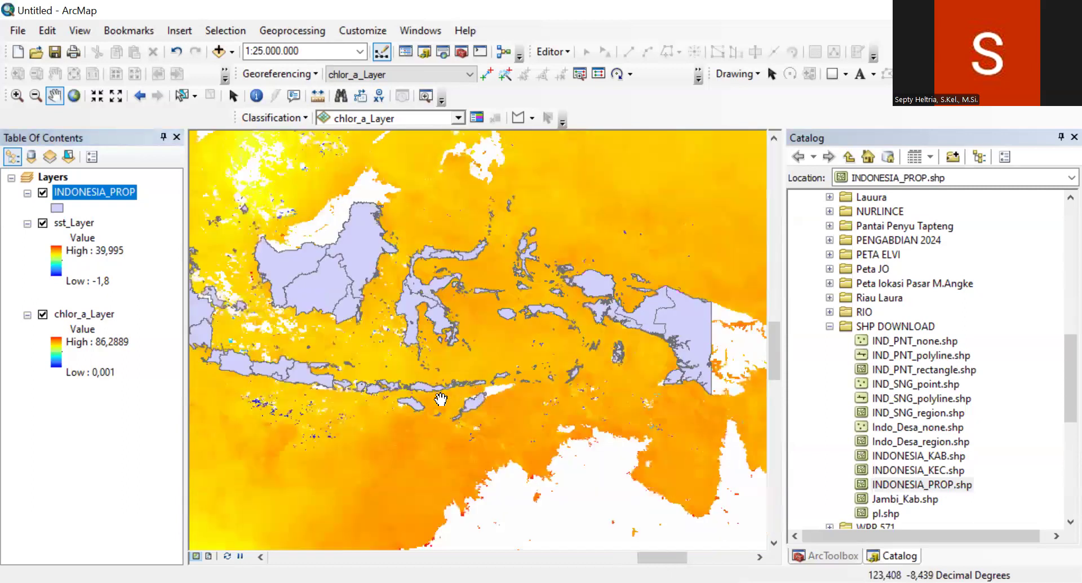
scroll(436, 400, "up", 4)
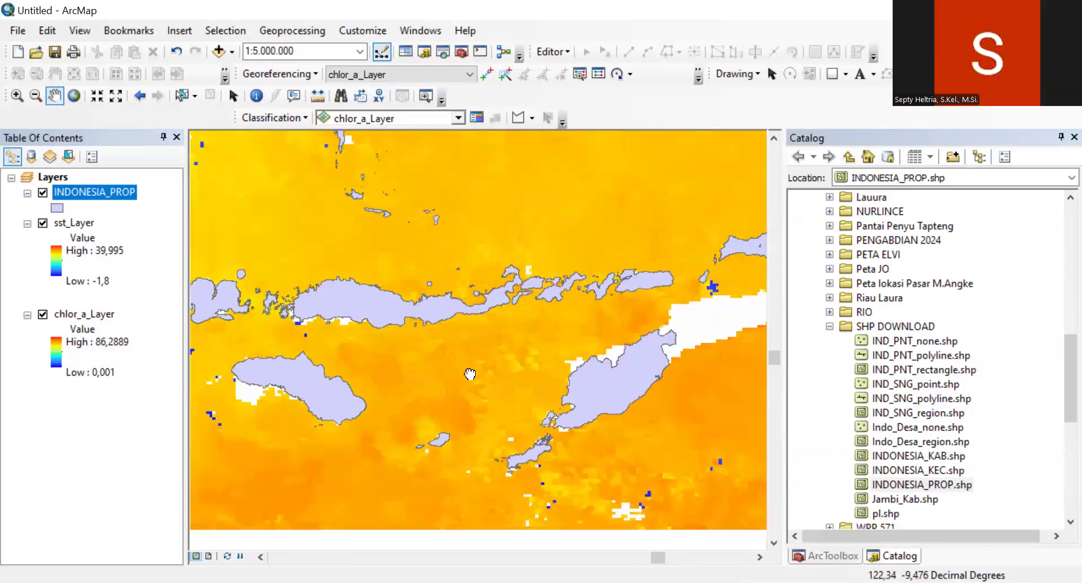
left_click_drag(471, 399, 463, 355)
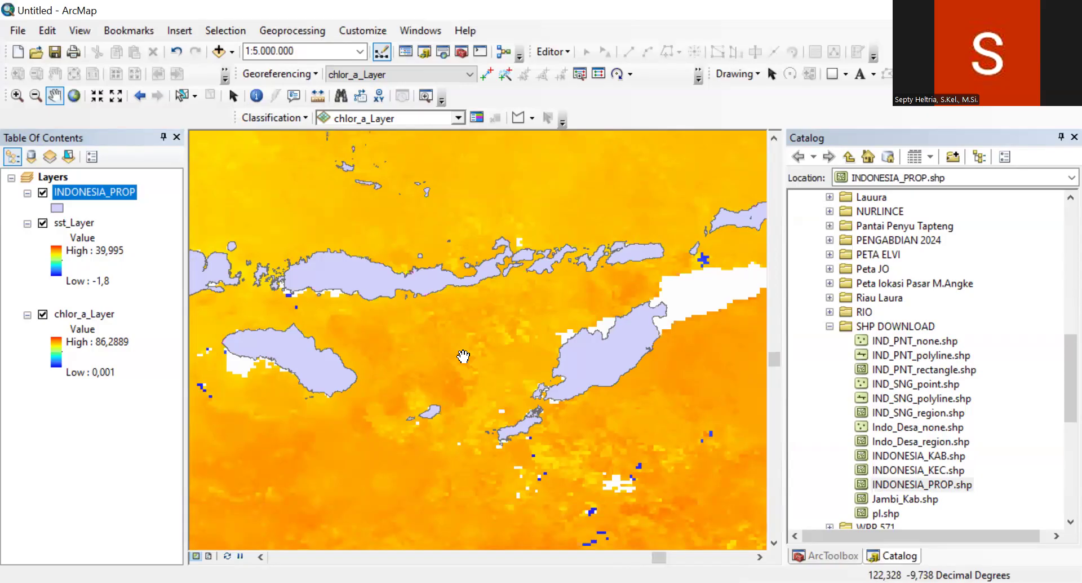
left_click(829, 326)
scroll(837, 388, "down", 4)
scroll(836, 388, "up", 10)
left_click(813, 271)
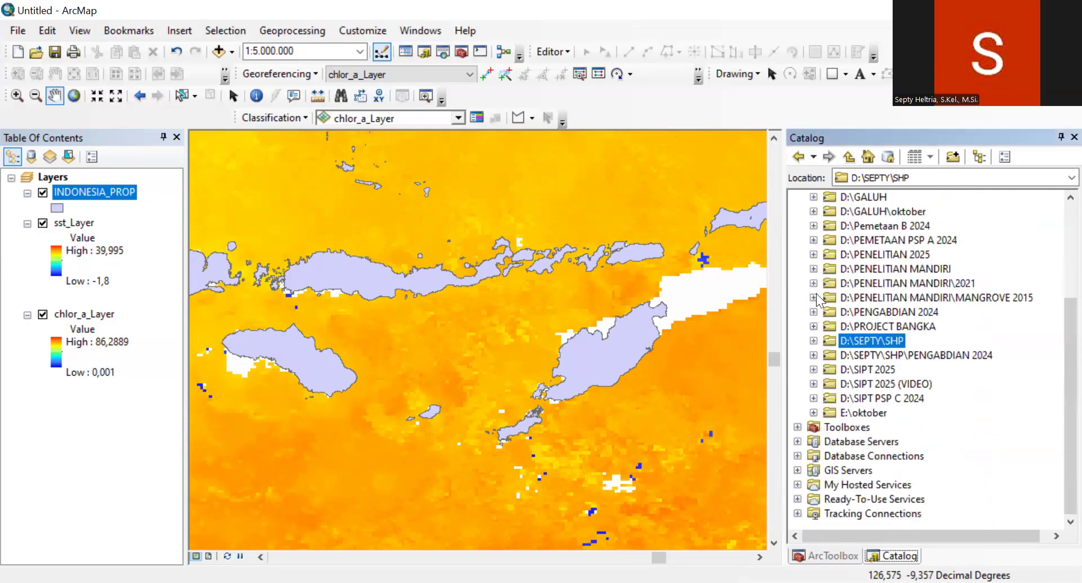
scroll(815, 279, "up", 3)
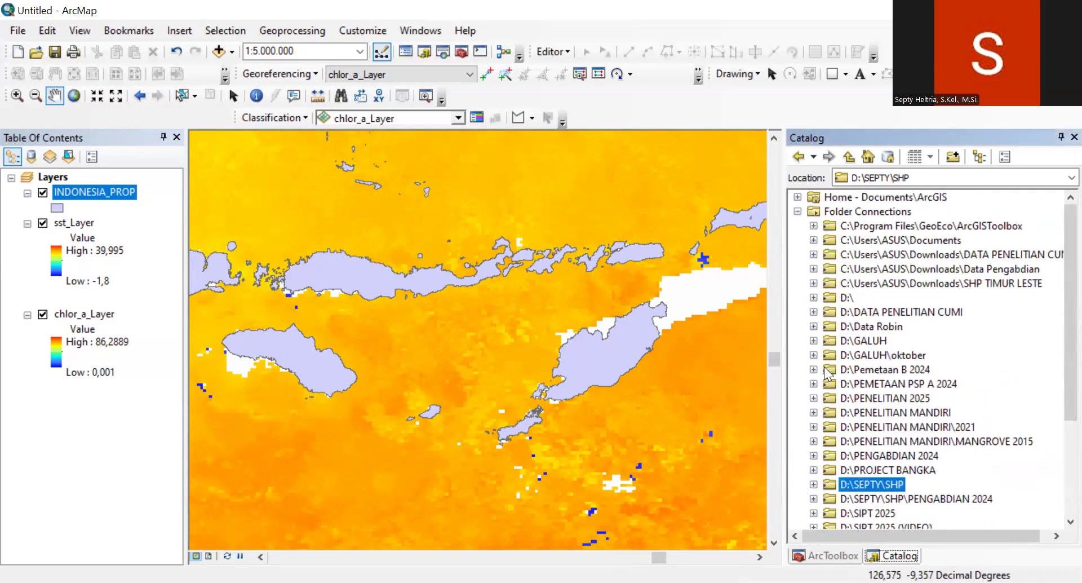
scroll(827, 372, "down", 2)
scroll(827, 376, "down", 2)
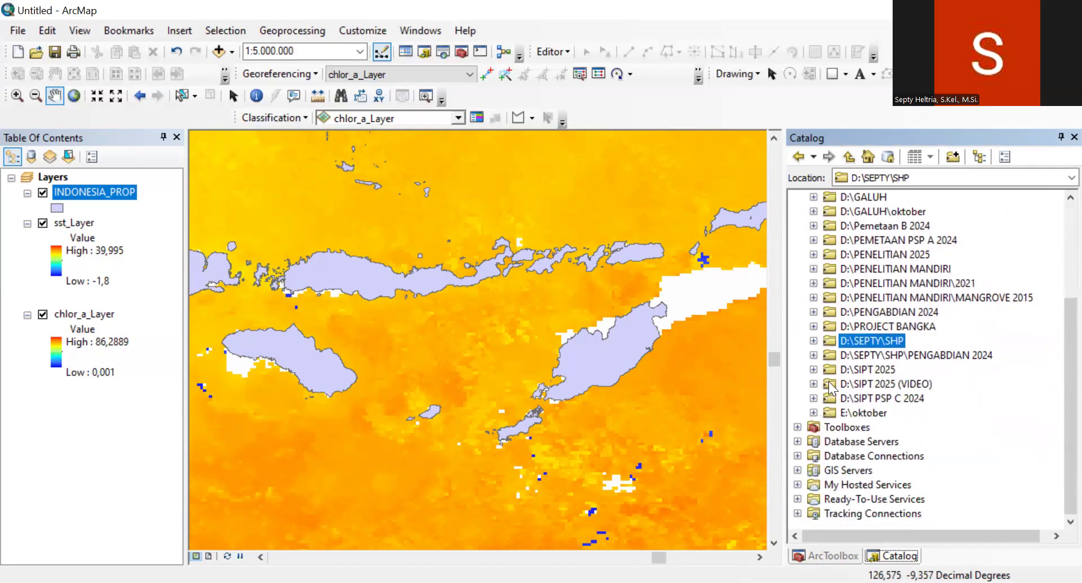
left_click(863, 384)
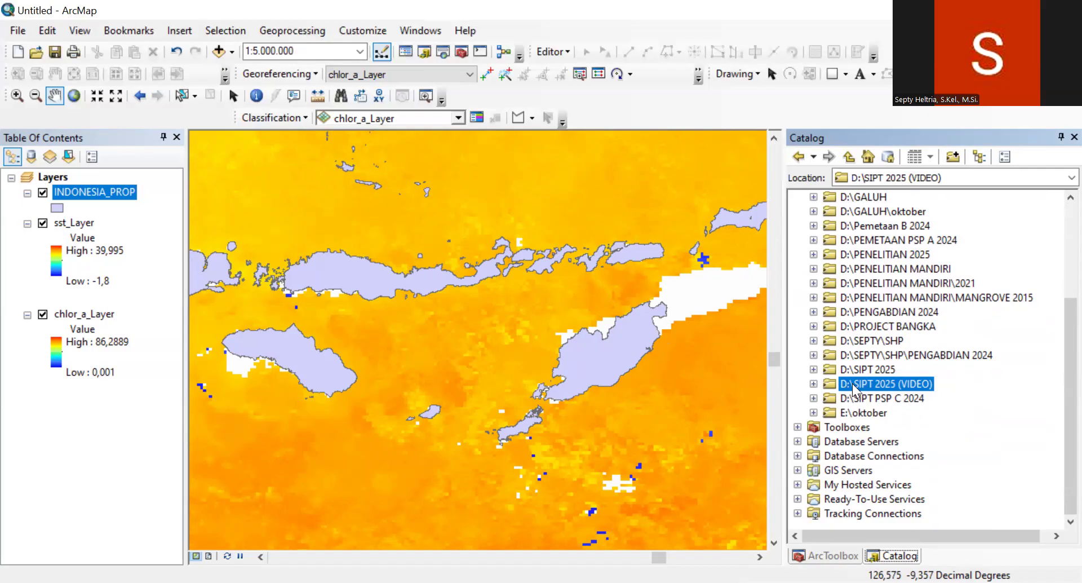
right_click(854, 383)
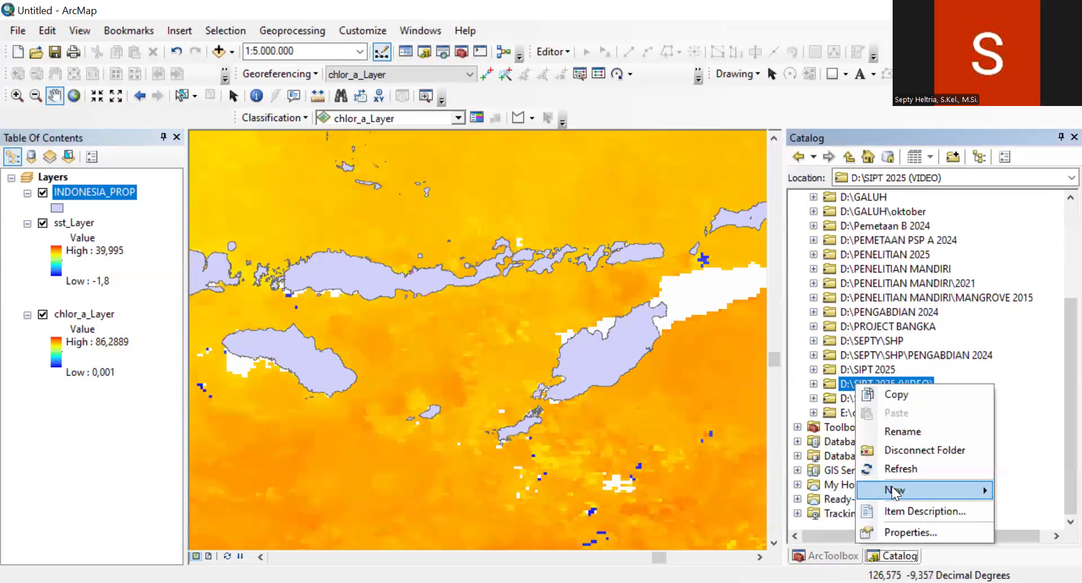
mouse_move(895, 489)
left_click(715, 434)
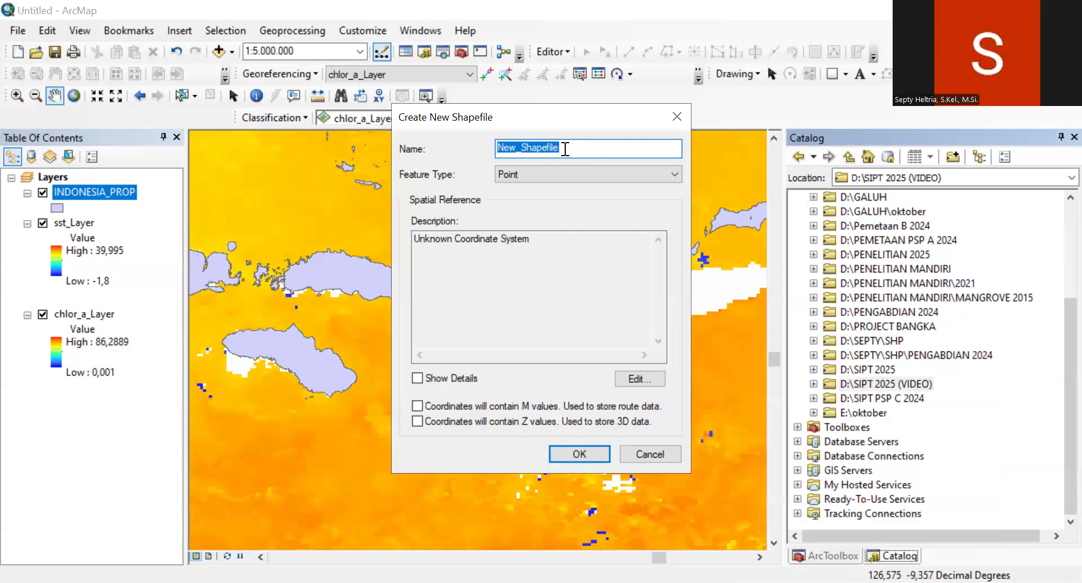
Name the new shapefile AOI SAWU and set its feature type to Polygon.
type("AOI")
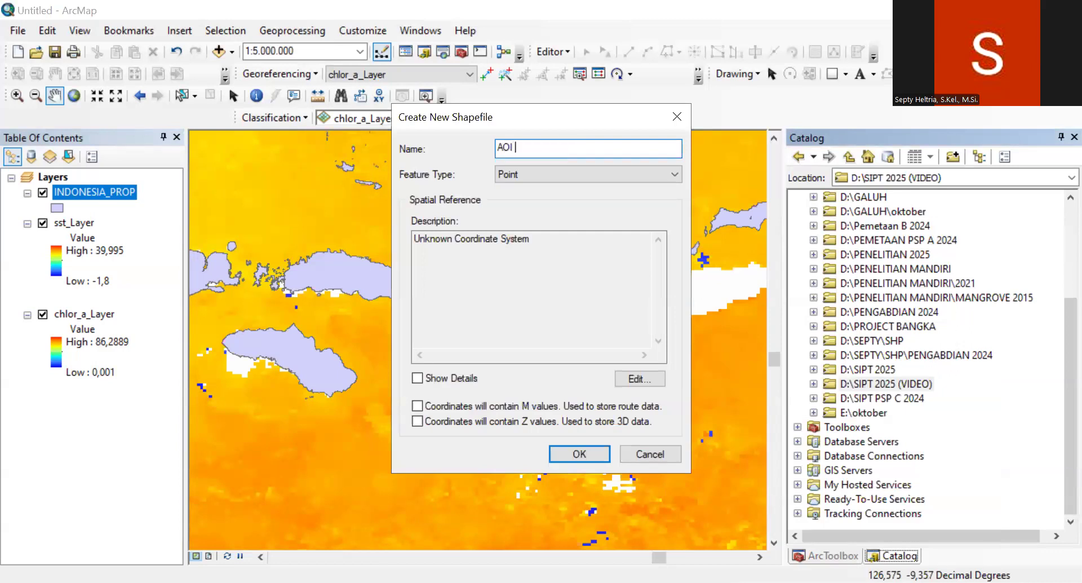
type(" SAWU")
left_click(519, 178)
left_click(519, 207)
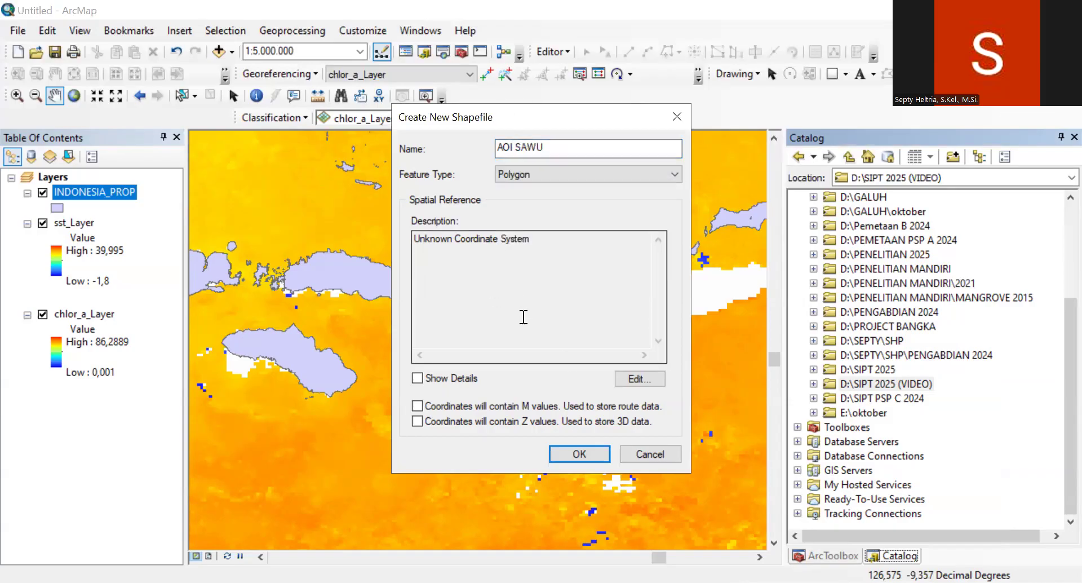
Assign the WGS 1984 geographic coordinate system to the AOI SAWU shapefile and create it.
left_click(651, 377)
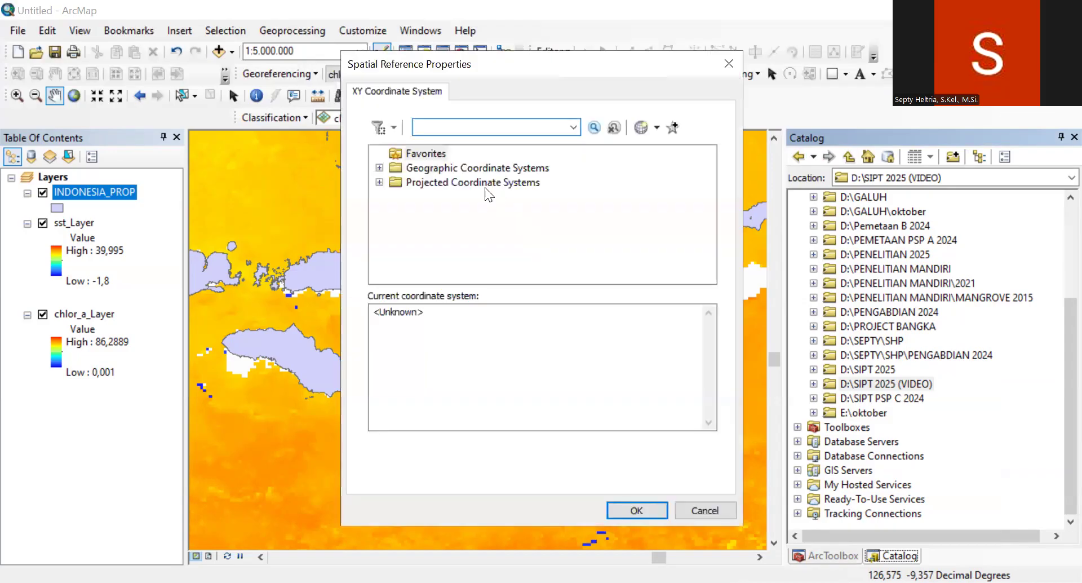
double_click(418, 167)
scroll(457, 214, "down", 4)
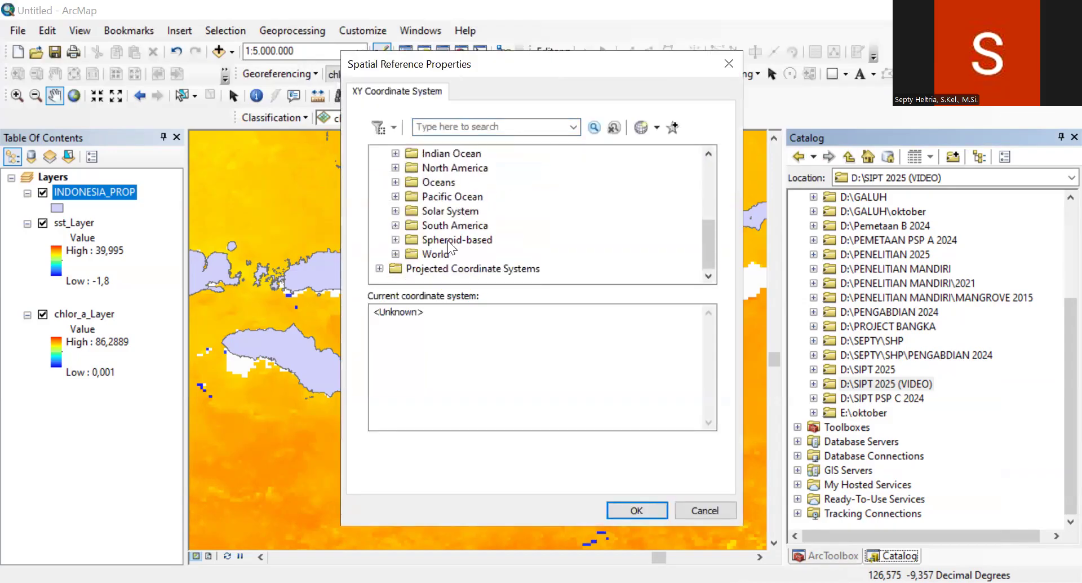
double_click(448, 254)
scroll(451, 259, "down", 3)
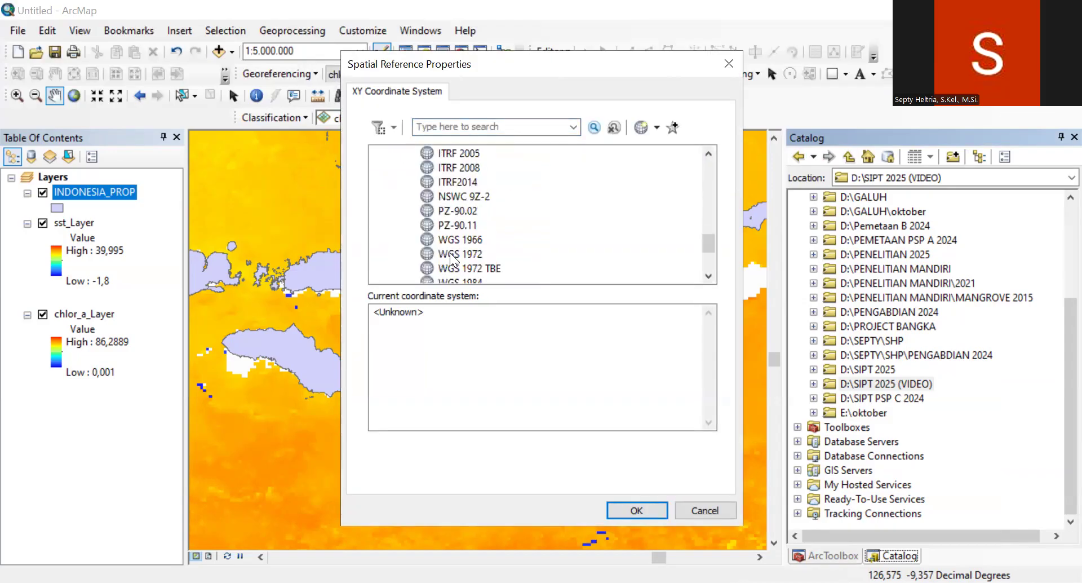
scroll(451, 259, "down", 3)
left_click(466, 168)
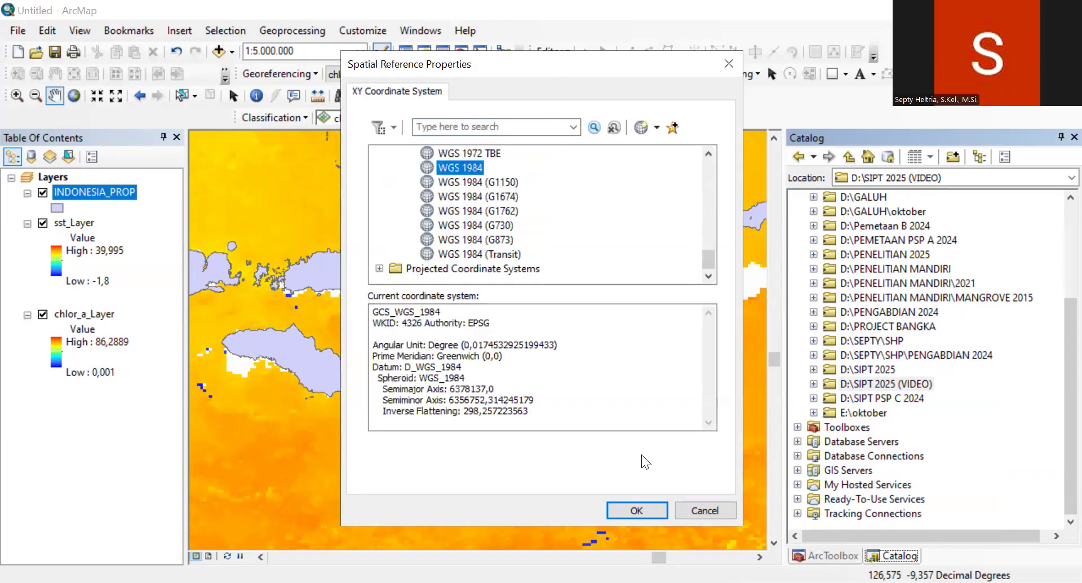
left_click(622, 507)
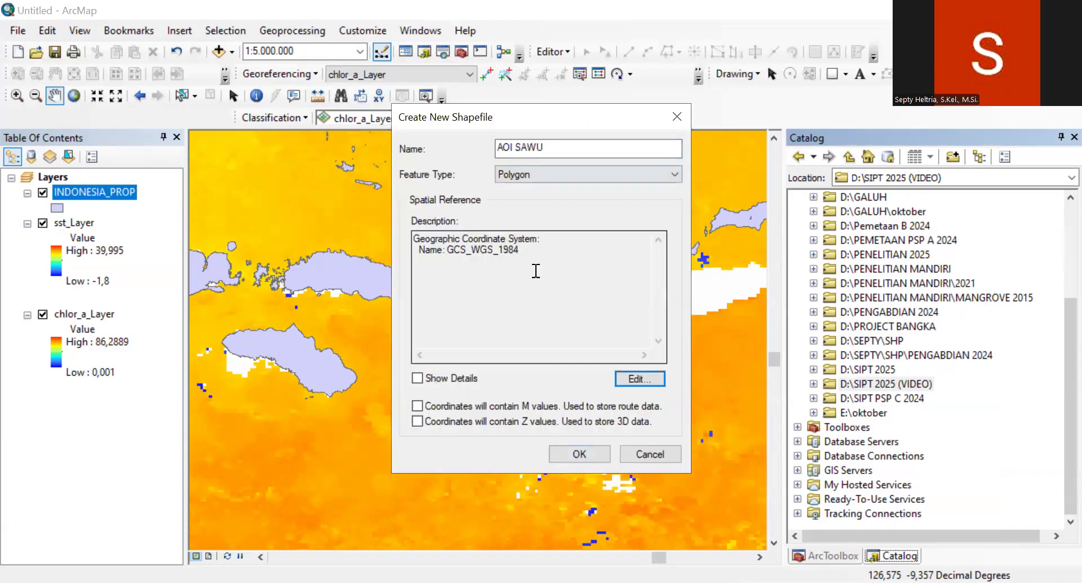
left_click(573, 453)
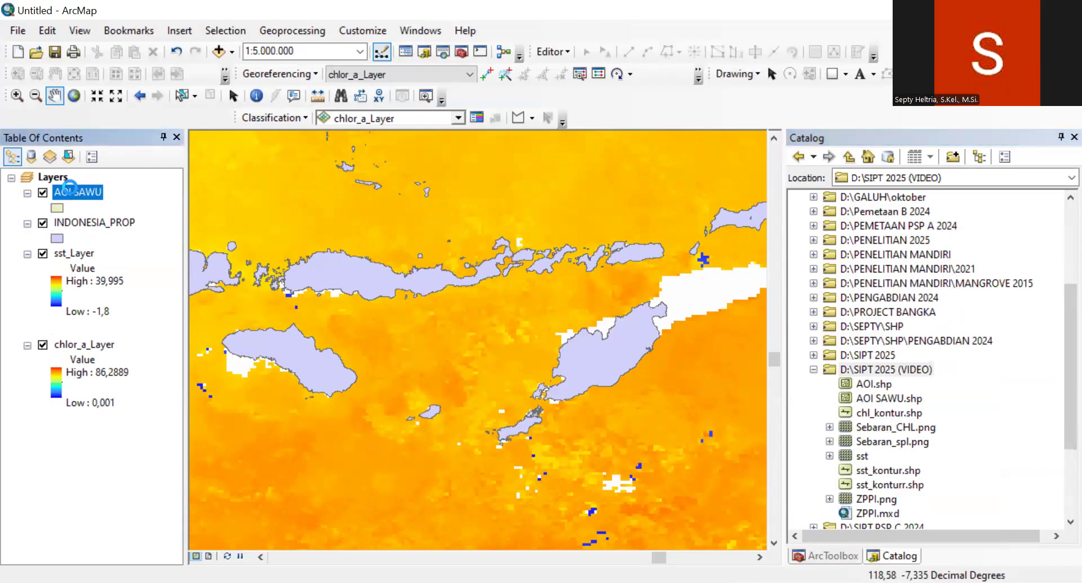
Start editing AOI SAWU and draw a rectangle feature from about 119.9, -7.9 to 125.4, -11.0 decimal degrees around the Sawu Sea.
right_click(75, 192)
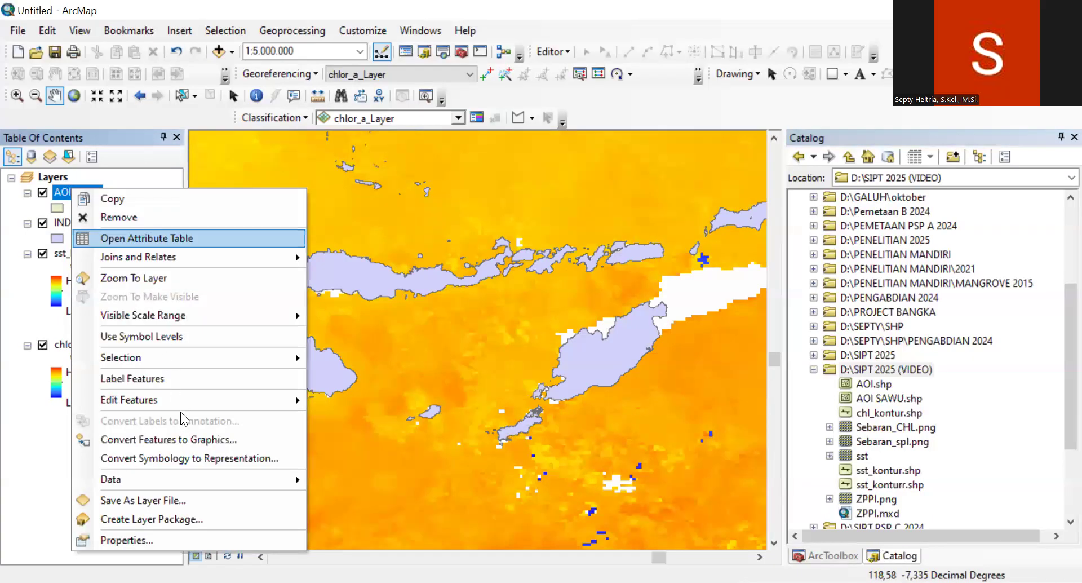
mouse_move(239, 403)
left_click(358, 400)
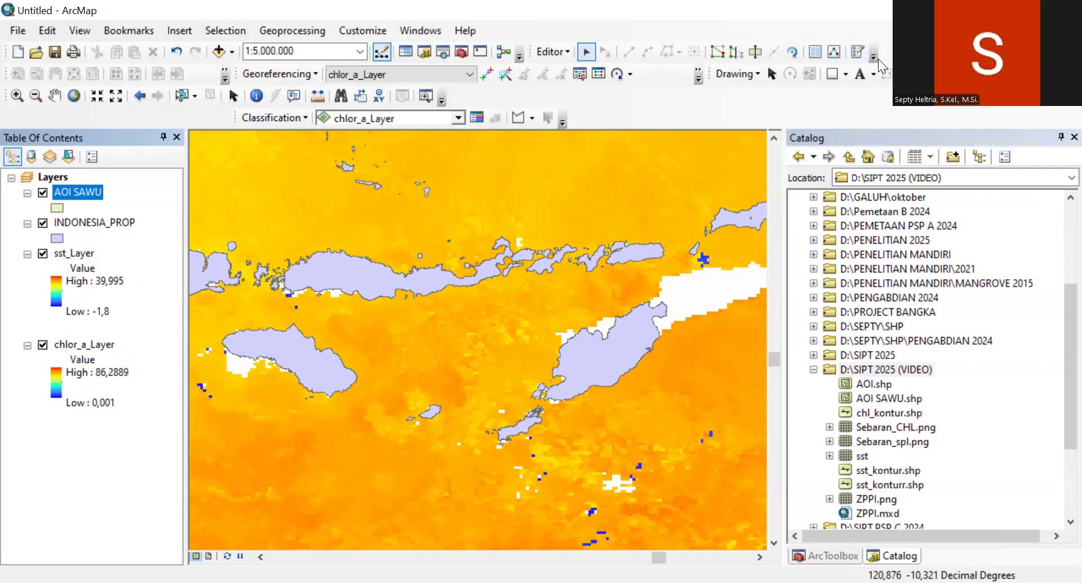
left_click(854, 51)
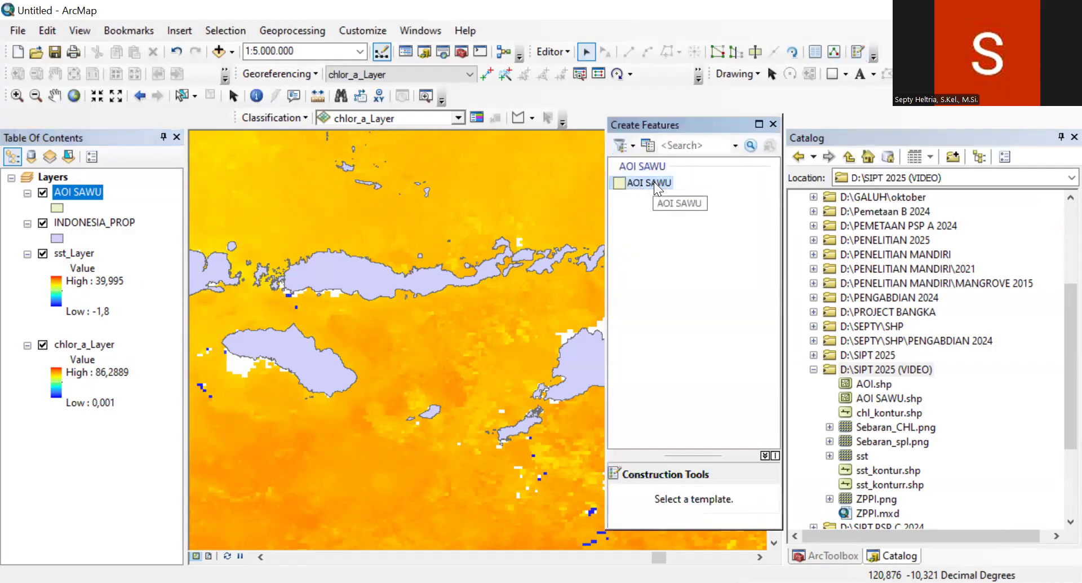
left_click(654, 181)
left_click(673, 517)
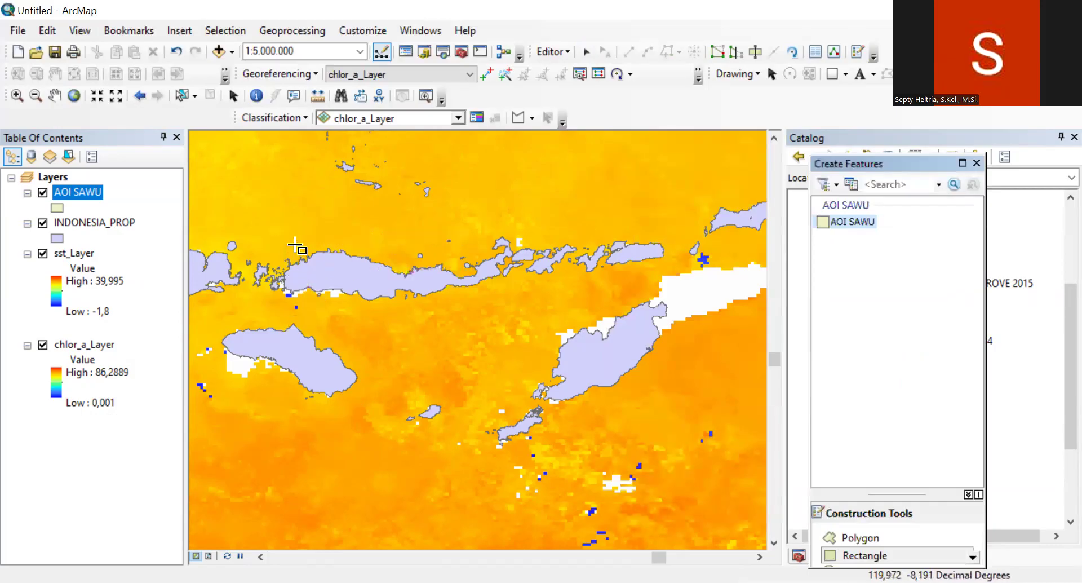
left_click(294, 226)
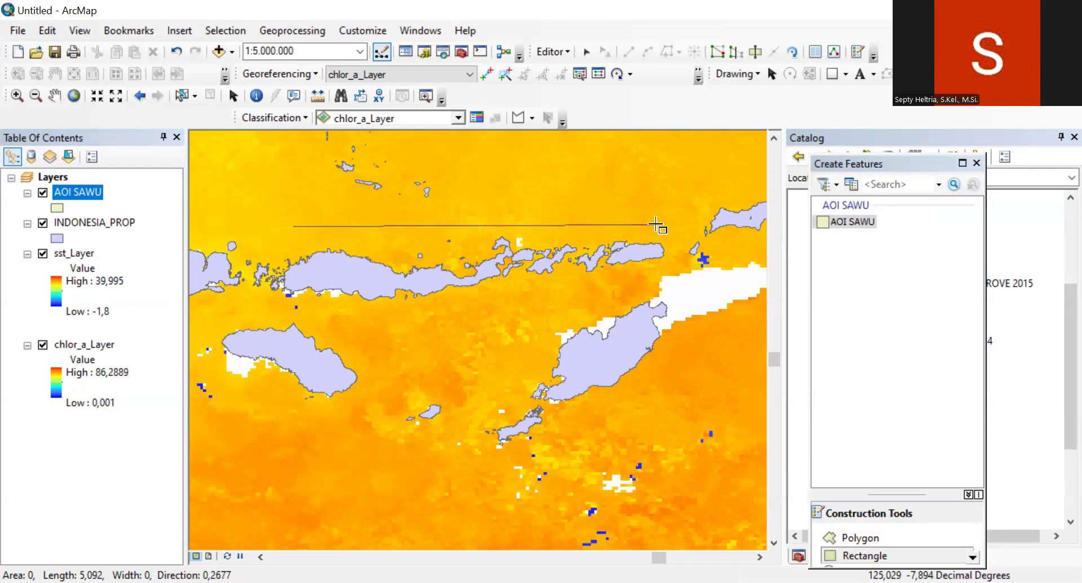
left_click(656, 226)
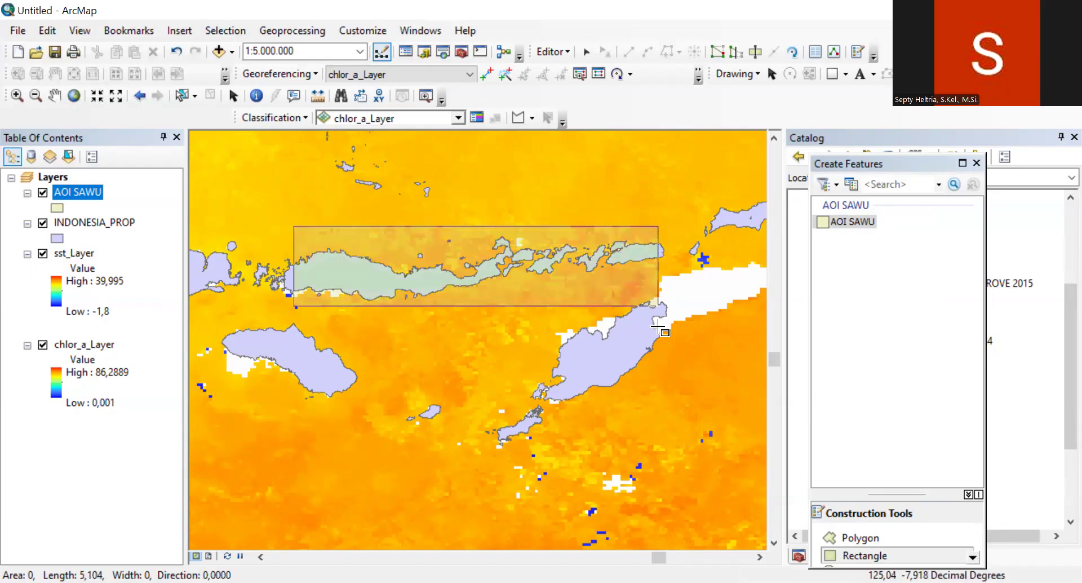
left_click(682, 448)
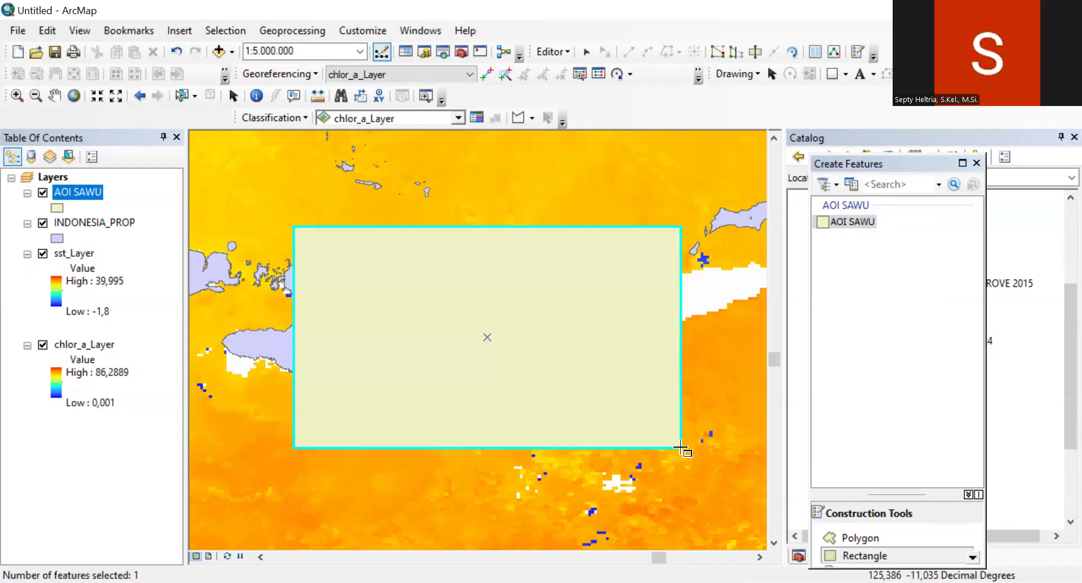
Save the edits made to the AOI SAWU layer.
left_click(565, 52)
left_click(563, 110)
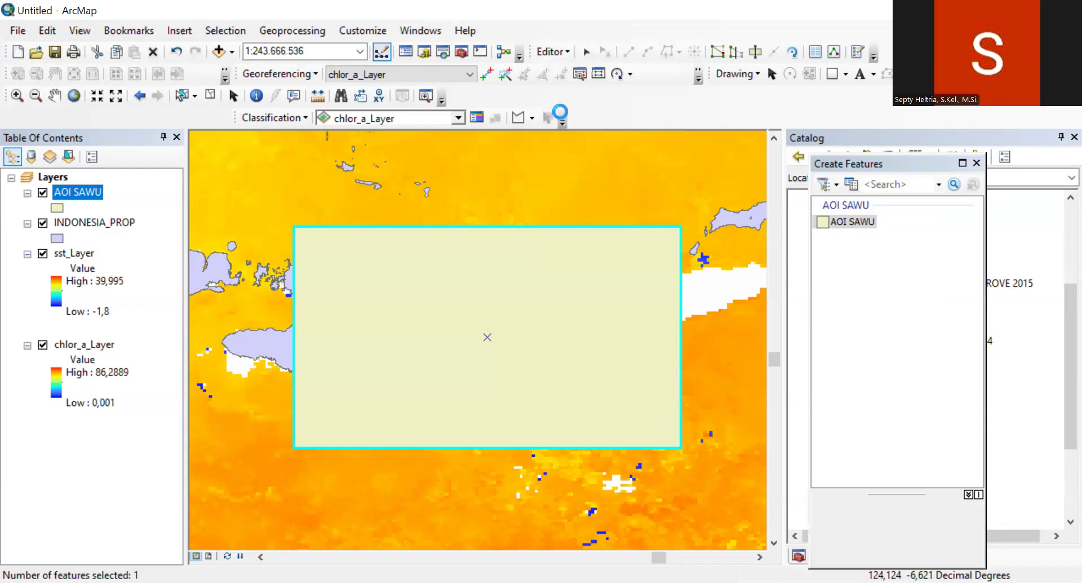
left_click(555, 52)
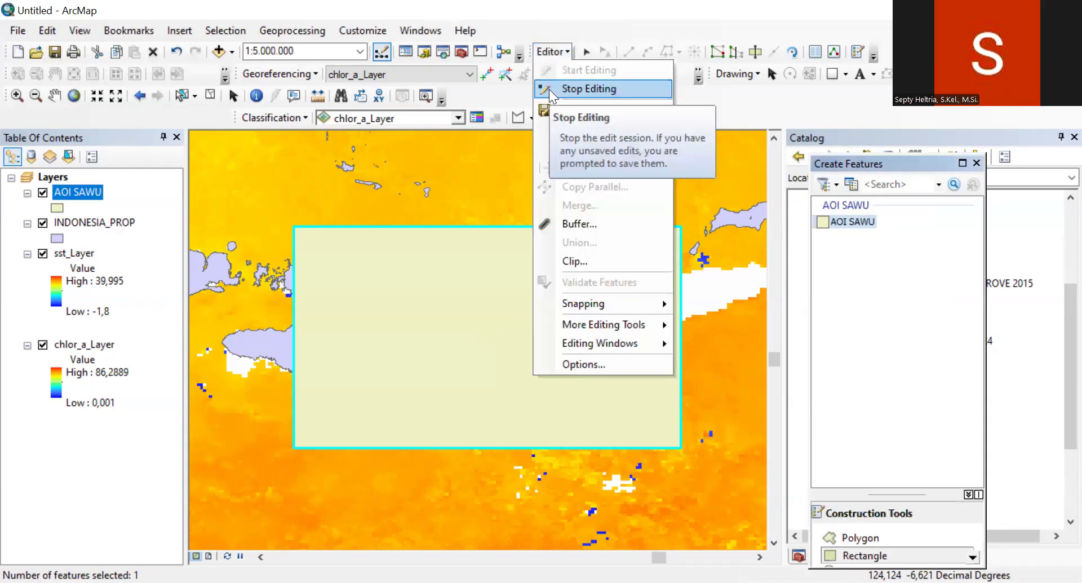
left_click(585, 113)
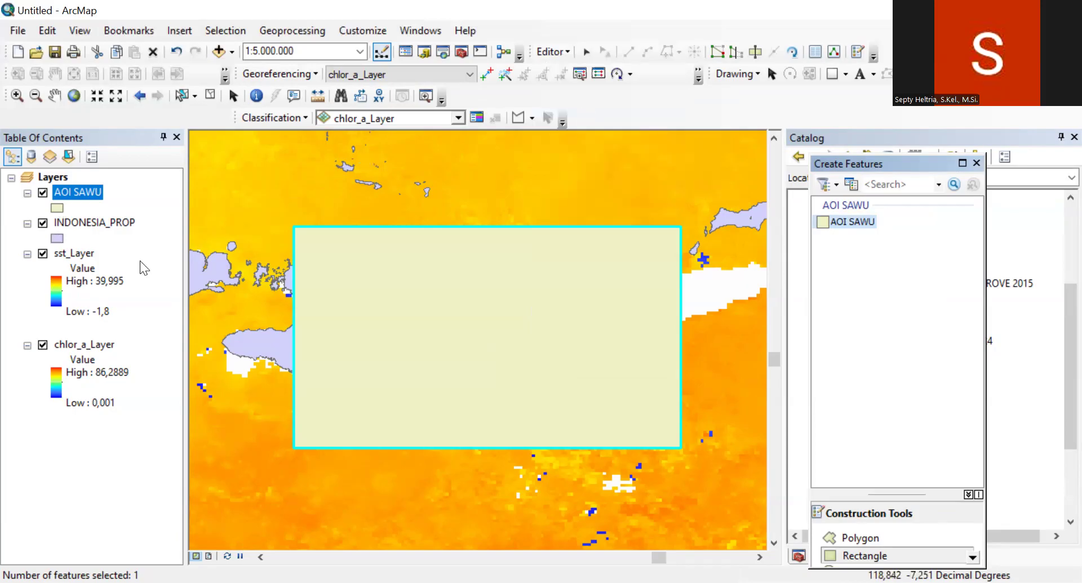
Change the AOI SAWU layer's symbol to Hollow.
left_click(57, 208)
left_click(119, 239)
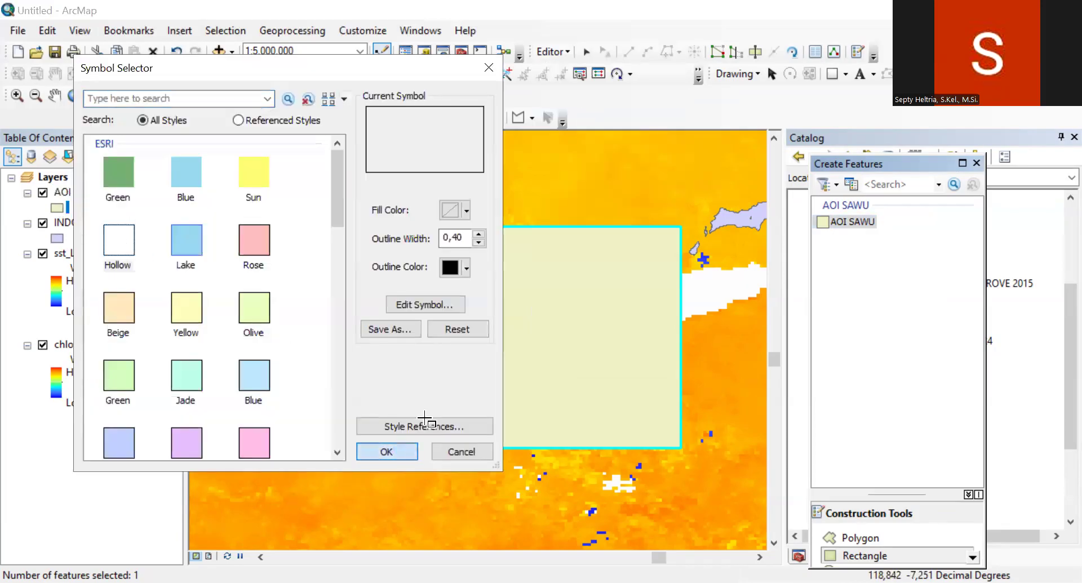
key("Return")
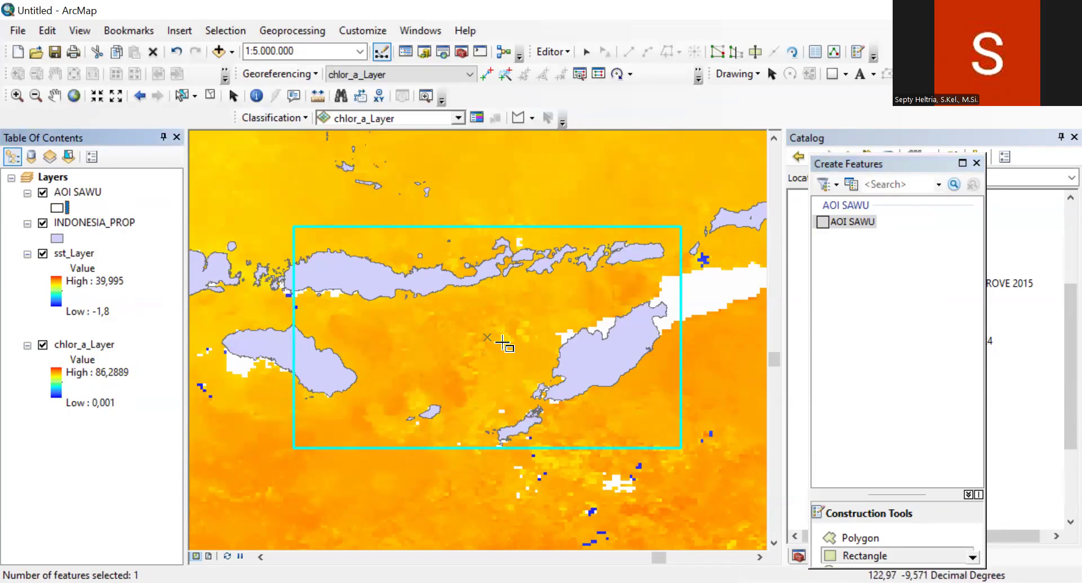
Clip chlor_a_Layer to the selected AOI SAWU rectangle with the Image Analysis Clip function.
scroll(498, 340, "up", 3)
scroll(499, 339, "up", 2)
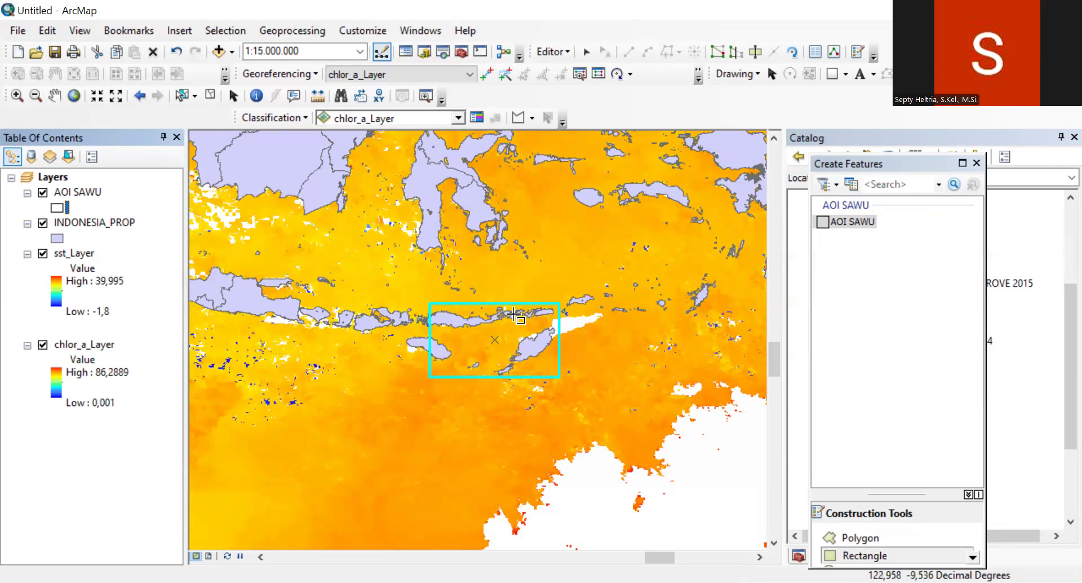
scroll(515, 331, "up", 4)
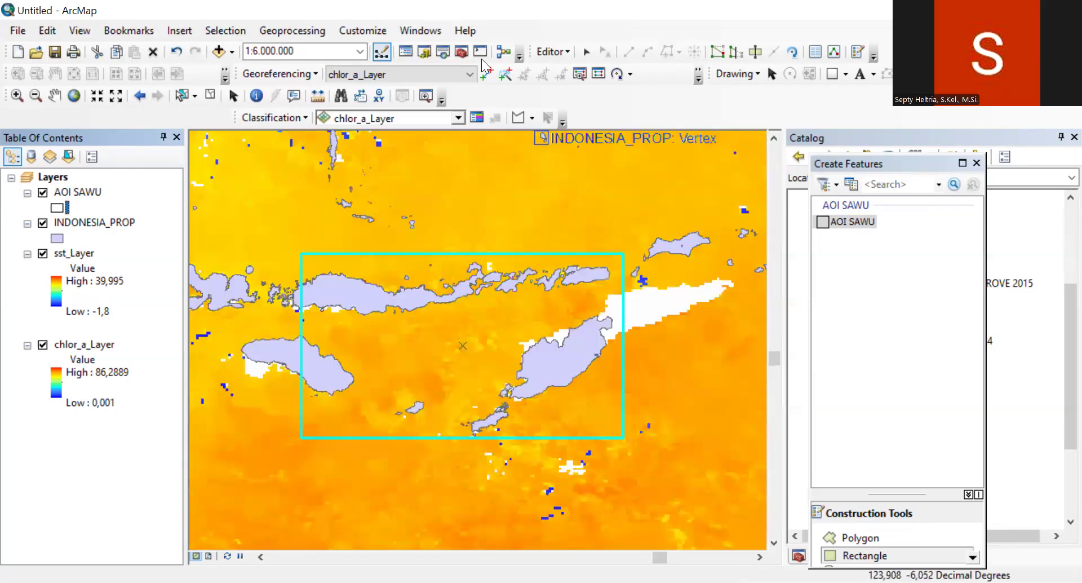
left_click(420, 32)
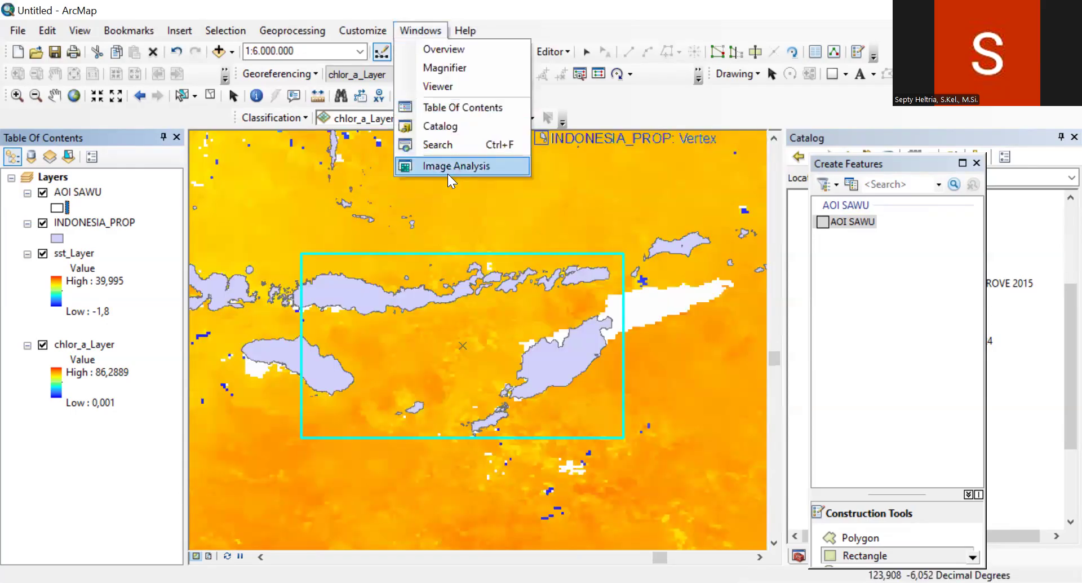
left_click(440, 170)
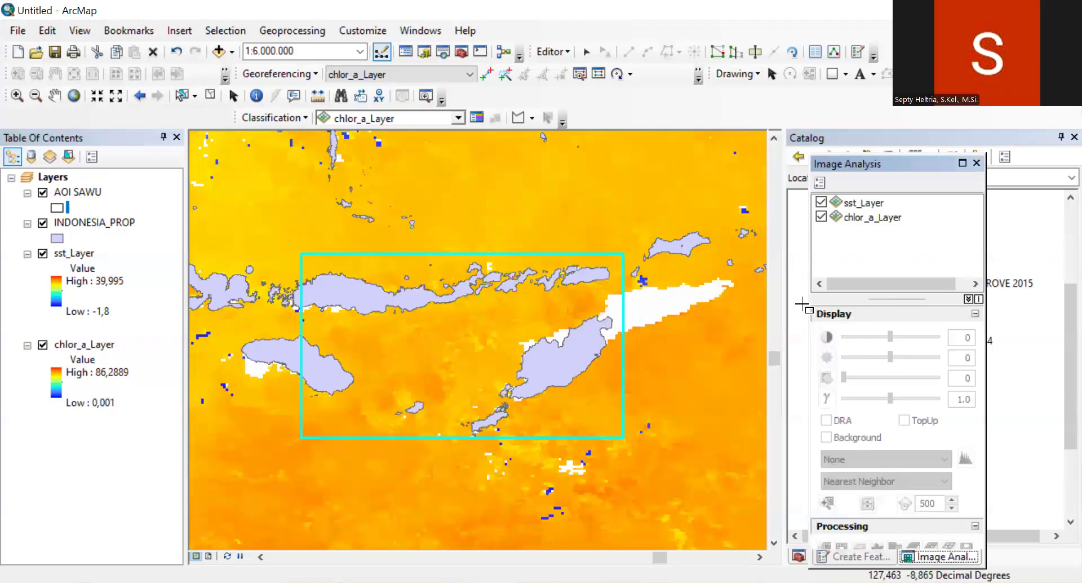
left_click(875, 219)
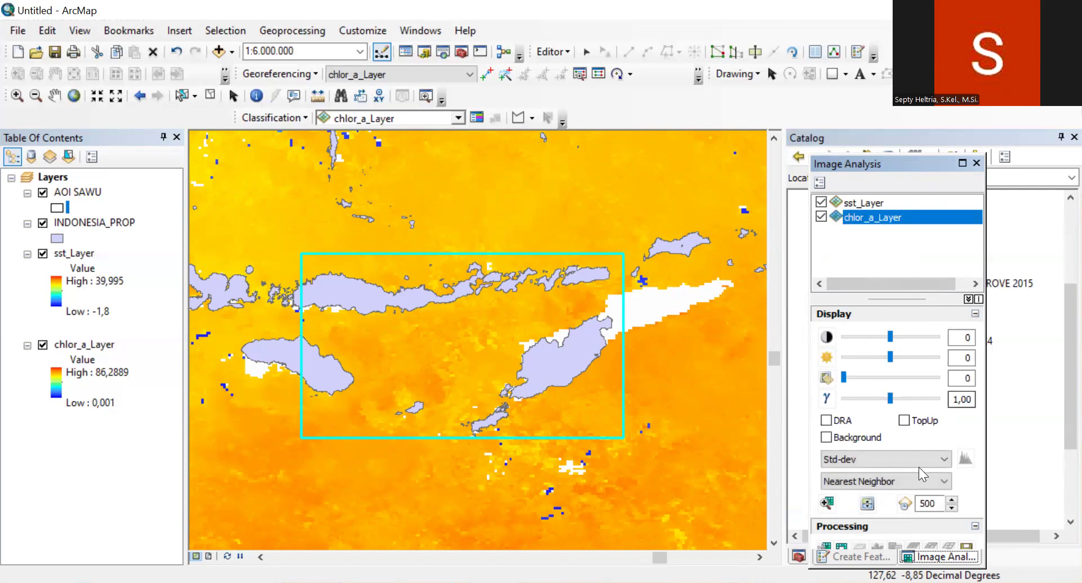
left_click_drag(896, 299, 895, 274)
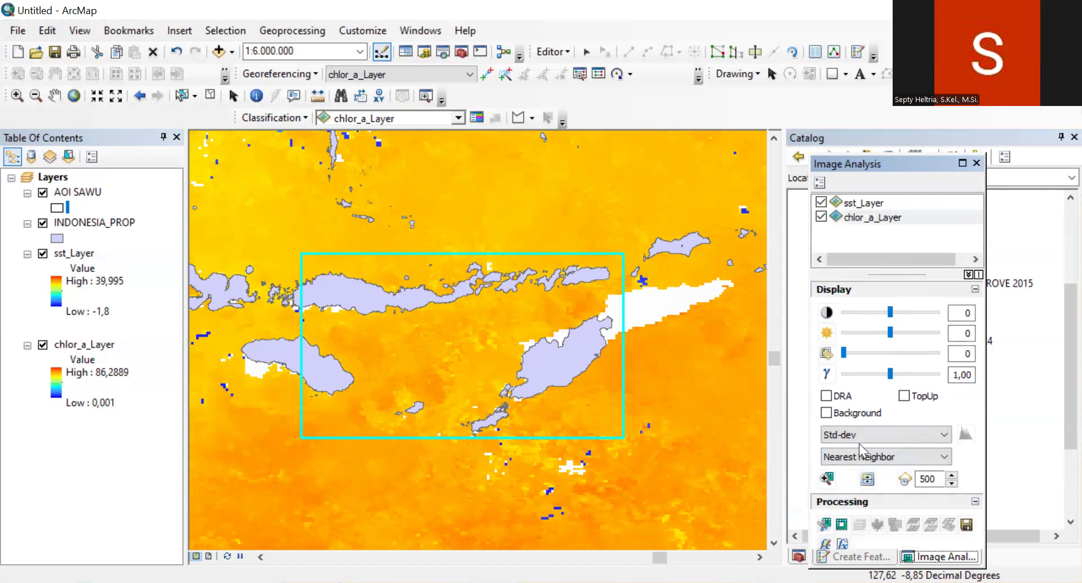
left_click(823, 526)
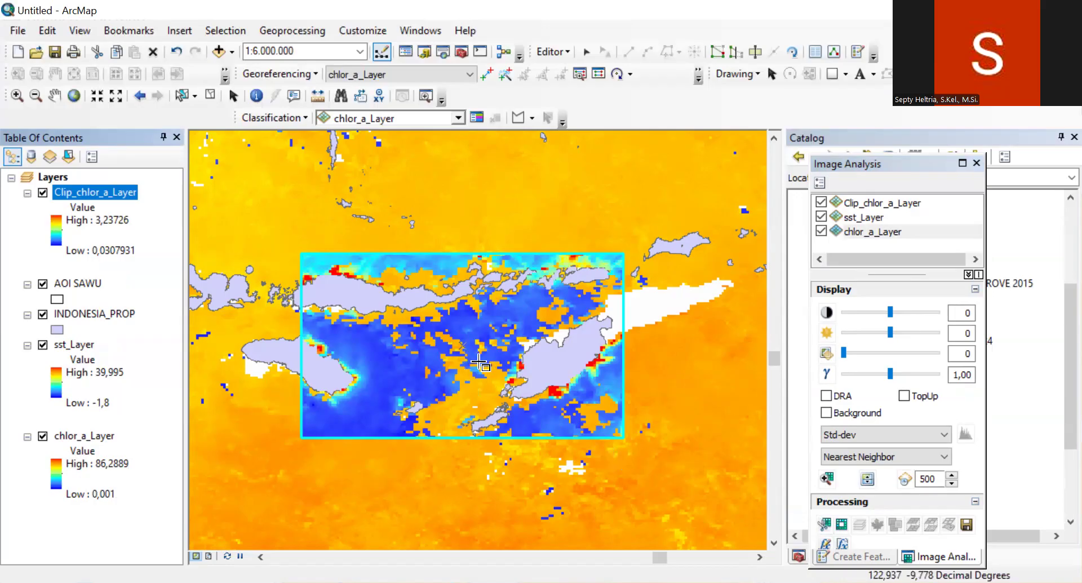
Clip sst_Layer to the AOI SAWU rectangle as well, and hide the unclipped sst_Layer and chlor_a_Layer.
left_click(868, 219)
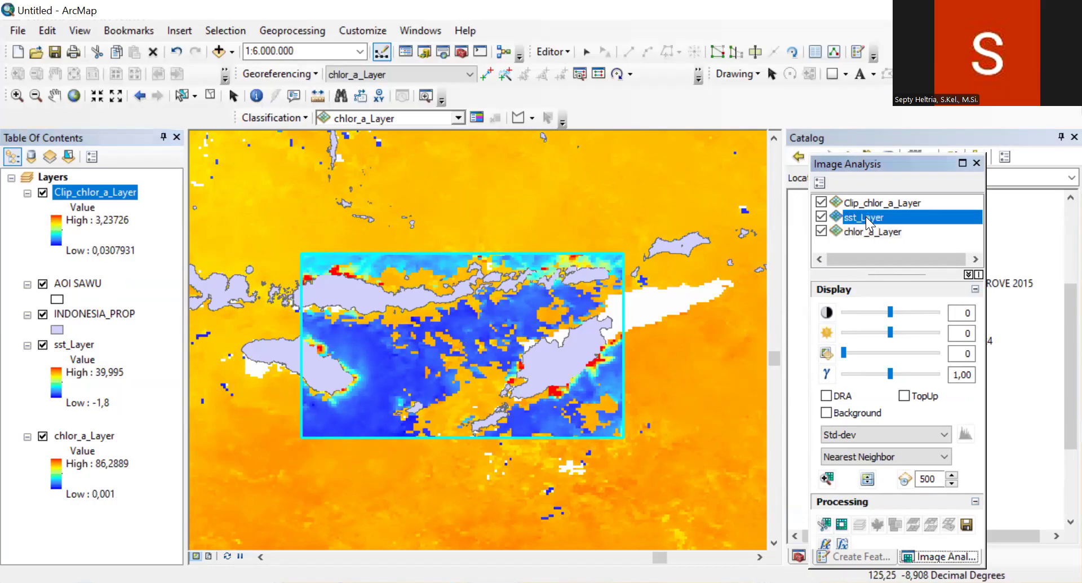
left_click(824, 523)
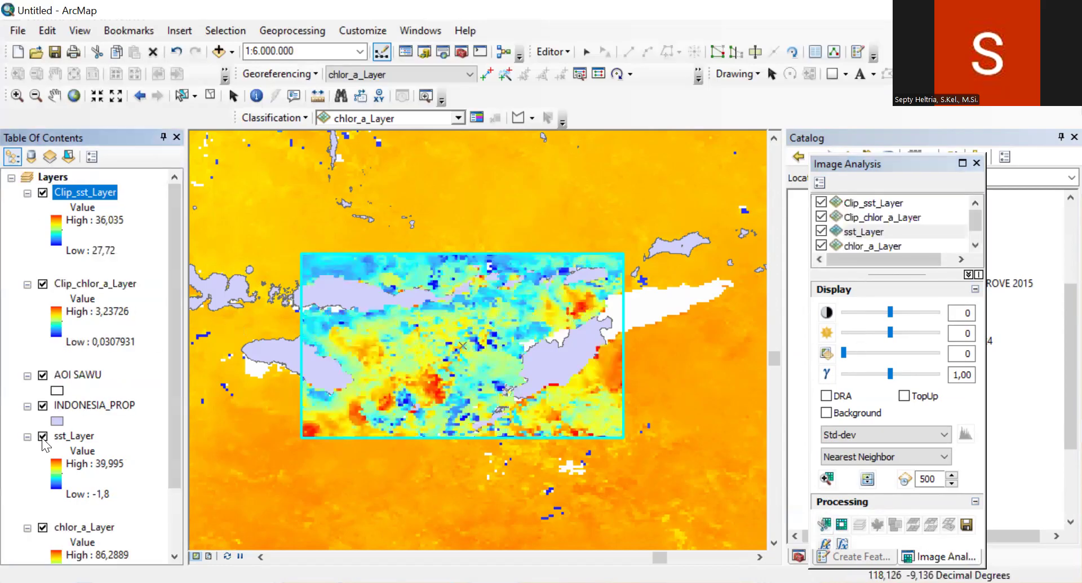
left_click(43, 440)
left_click(43, 437)
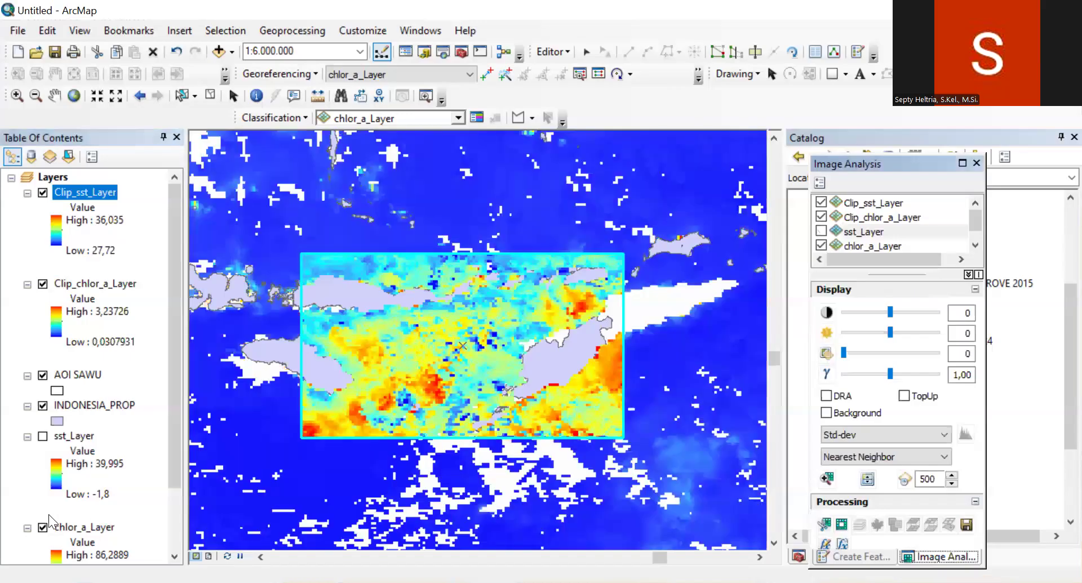
left_click(43, 527)
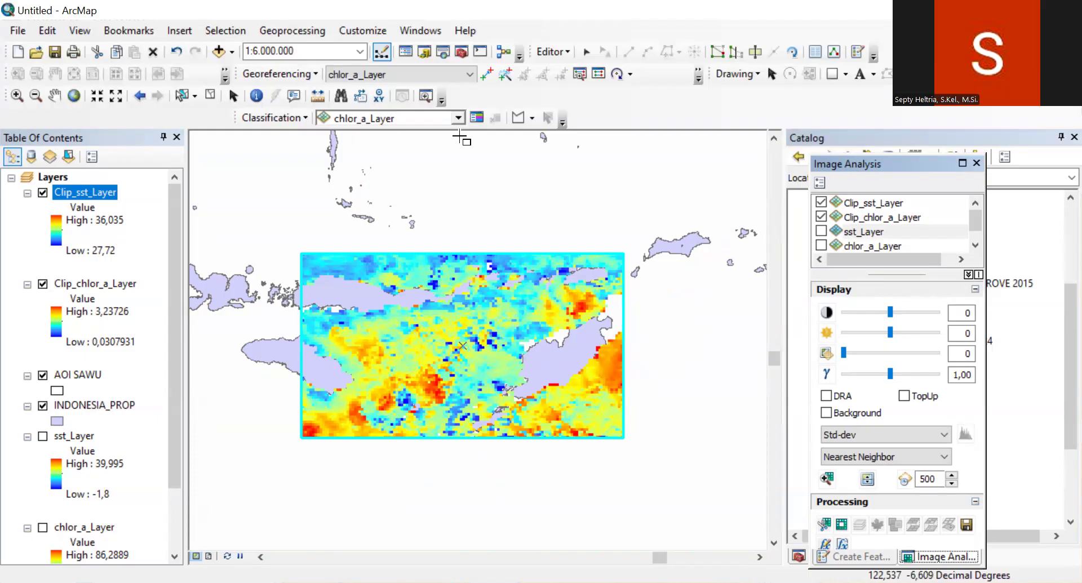
Open a new ModelBuilder model and add Clip_sst_Layer and Clip_chlor_a_Layer to it as inputs.
left_click(503, 52)
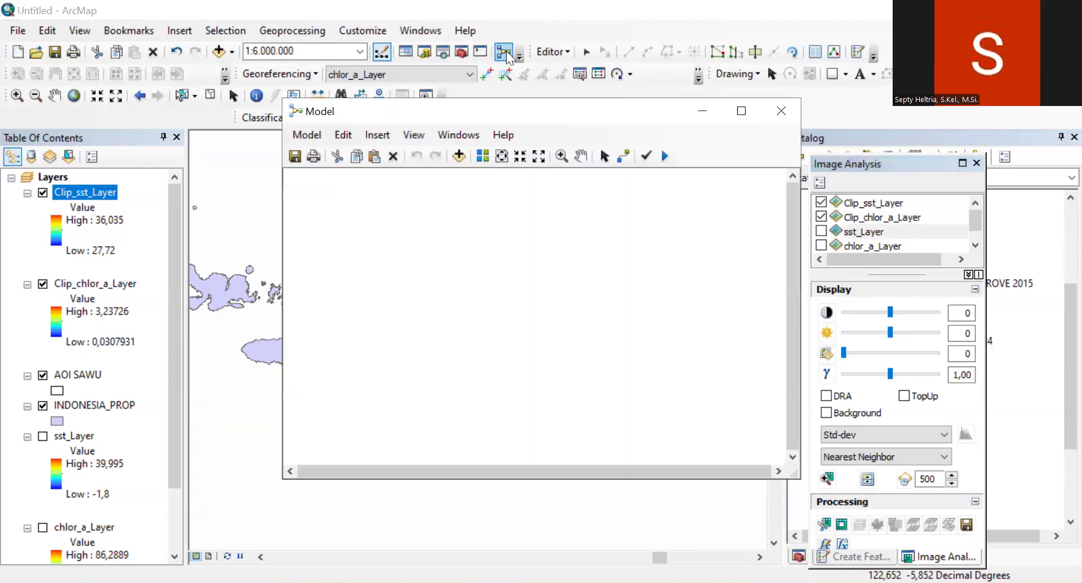
left_click_drag(93, 191, 363, 206)
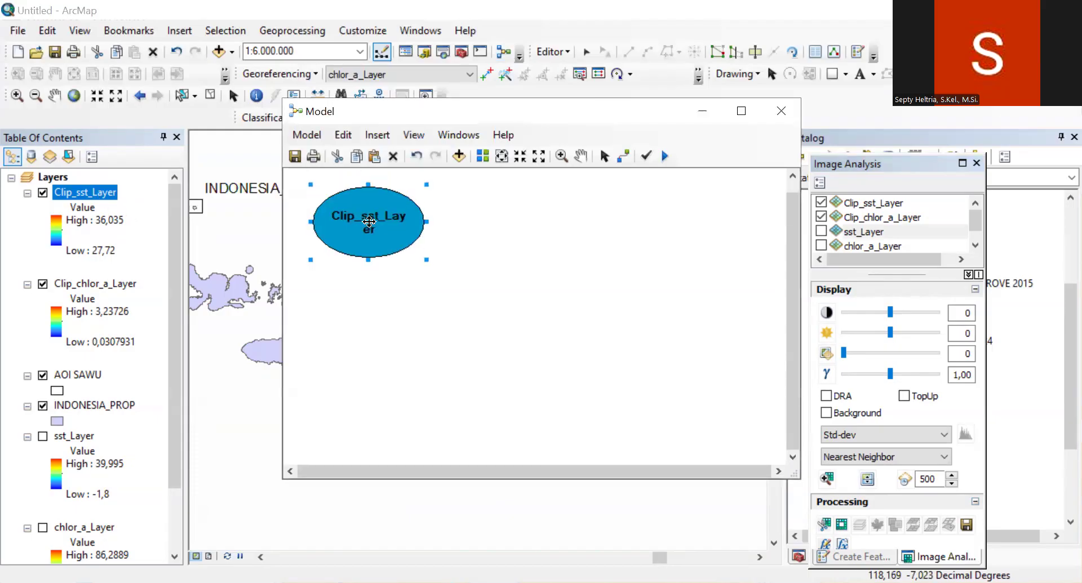
left_click_drag(115, 287, 357, 298)
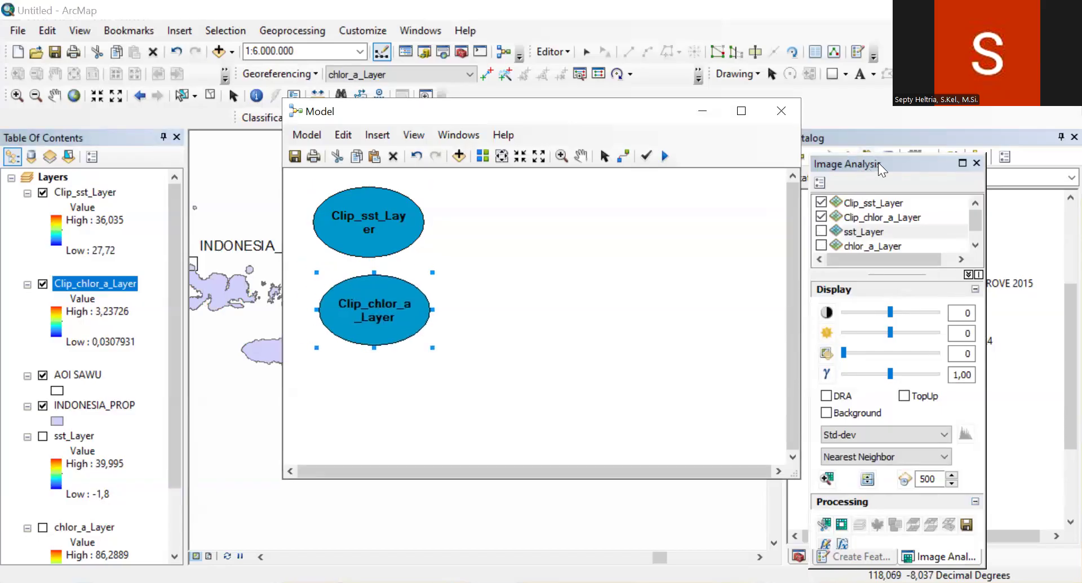
Close Image Analysis and add two Contour tools from the Spatial Analyst Surface toolset to the model, one beside each clipped raster.
left_click(977, 163)
left_click(828, 555)
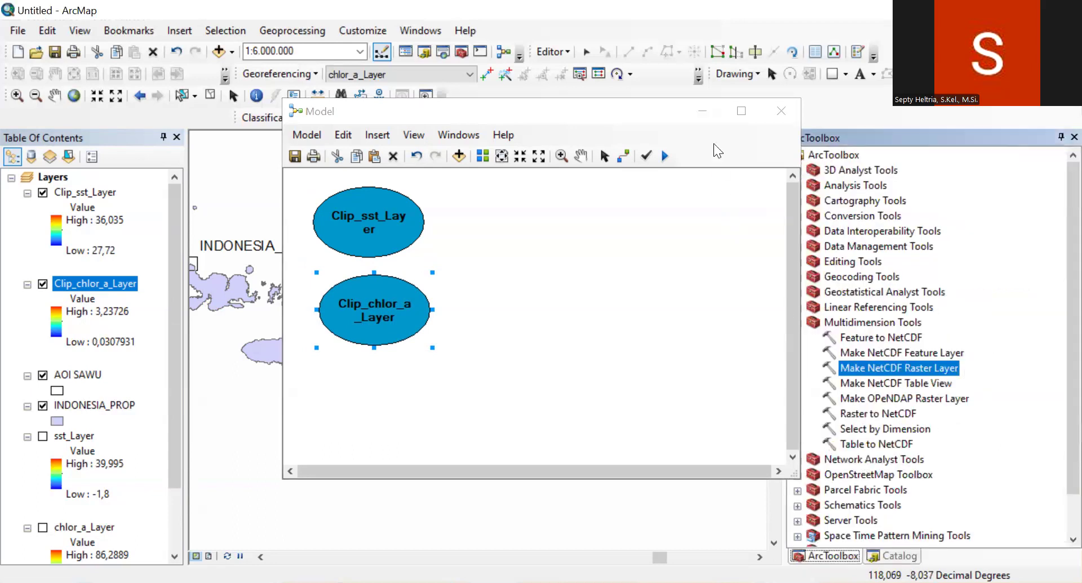
left_click(797, 322)
left_click(797, 429)
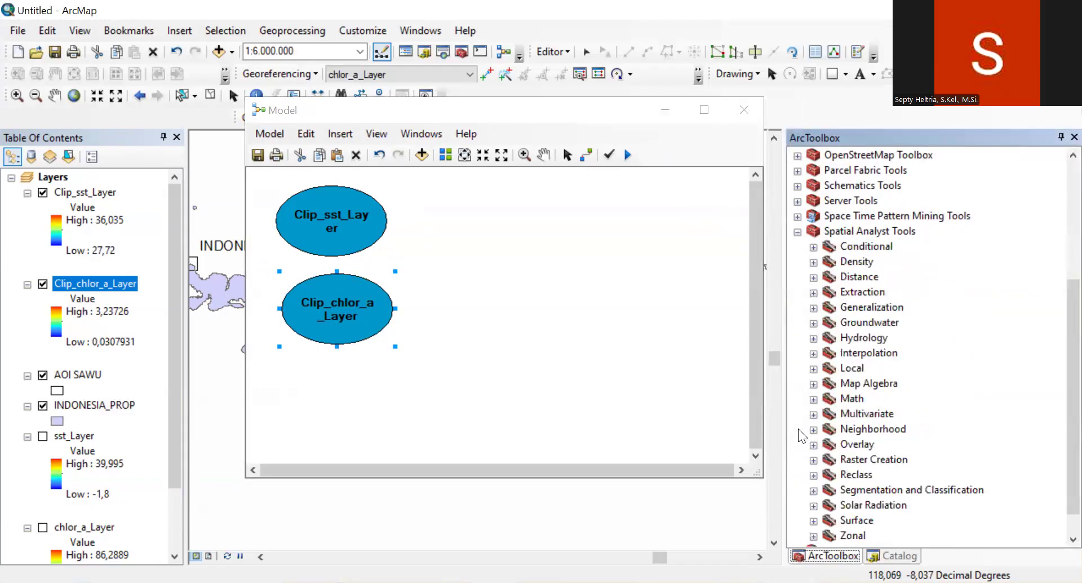
left_click(856, 521)
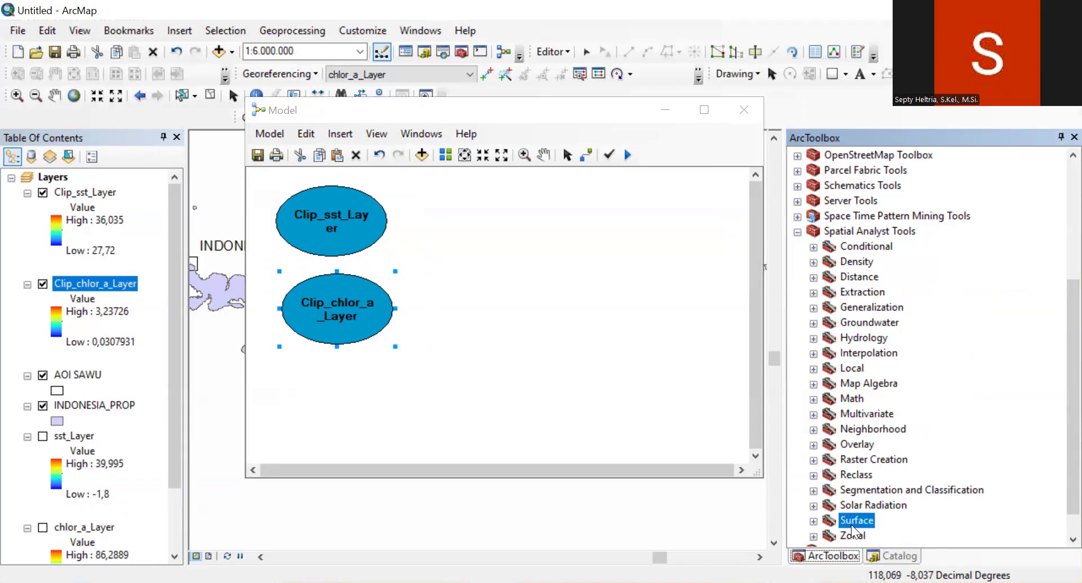
left_click(813, 520)
left_click_drag(875, 383, 480, 217)
left_click_drag(875, 383, 479, 313)
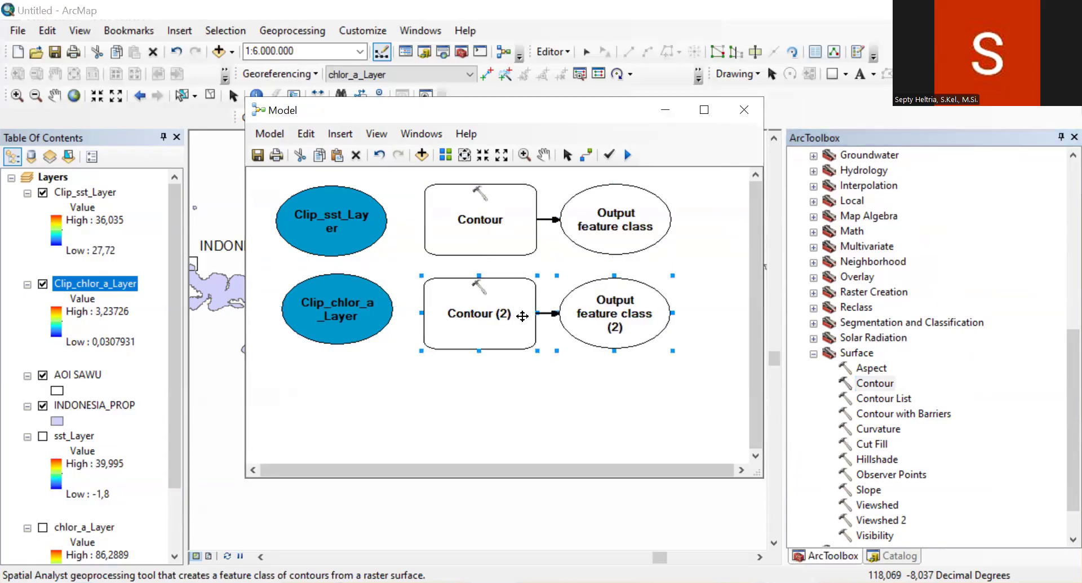
Connect Clip_sst_Layer to the first Contour tool in the model as its input raster.
left_click(587, 157)
left_click(336, 218)
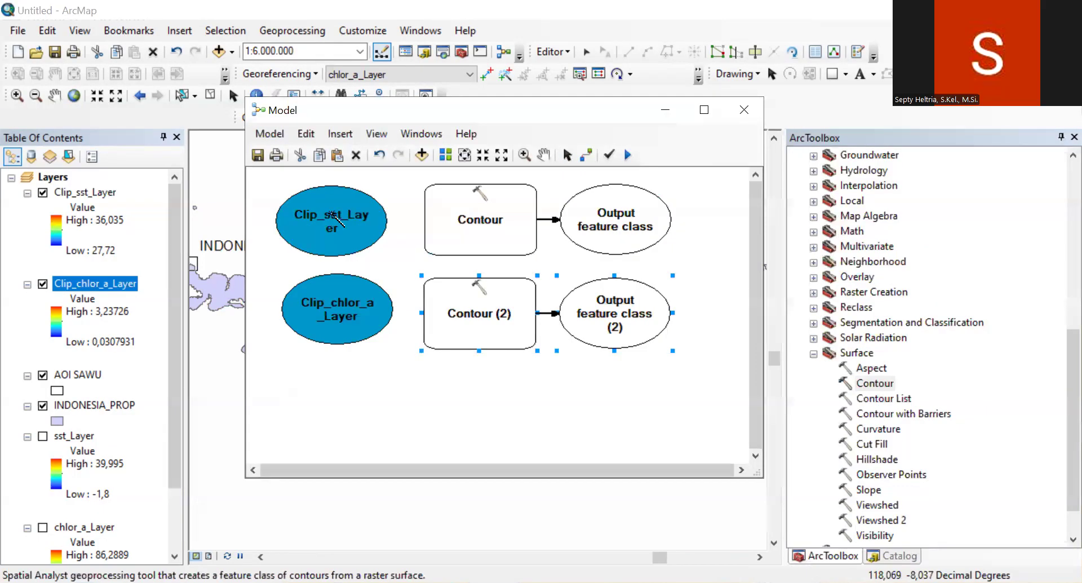
left_click(471, 217)
left_click(501, 224)
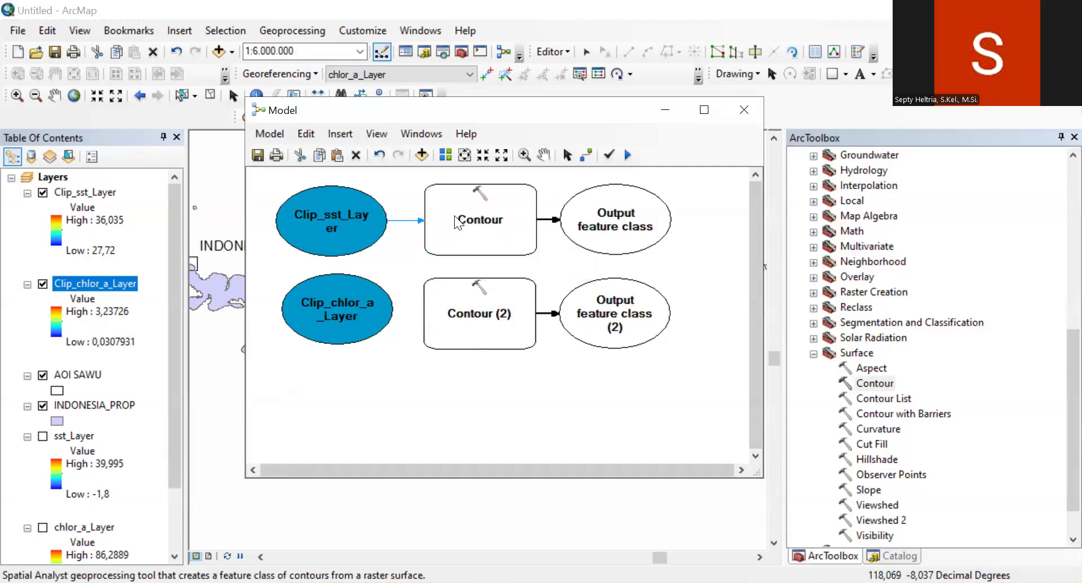
Set the first Contour tool's output to sstzppi in the SIPT 2025 (VIDEO) folder and its contour interval to 0,1.
right_click(478, 208)
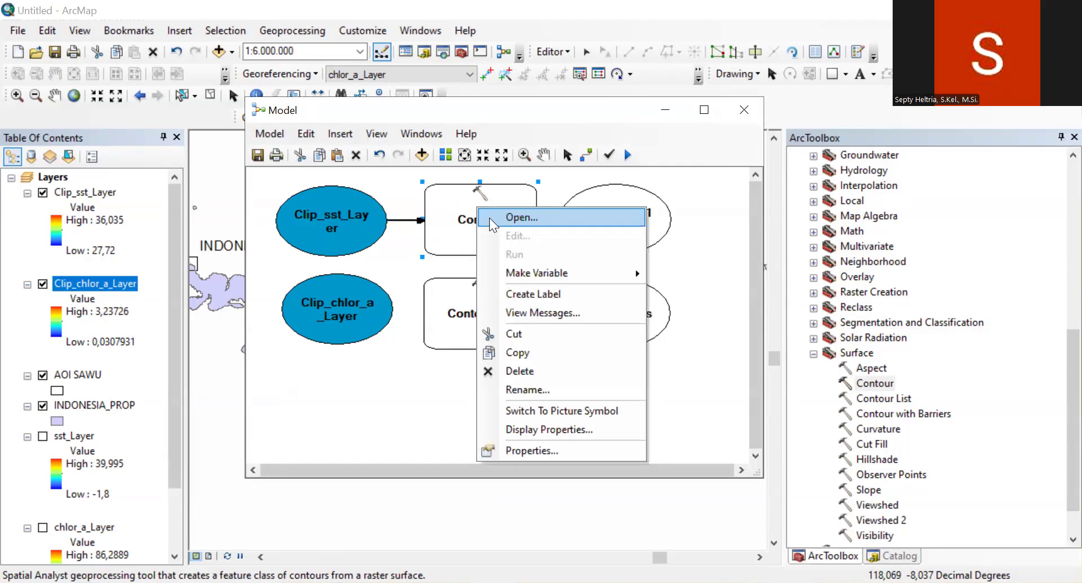
left_click(489, 218)
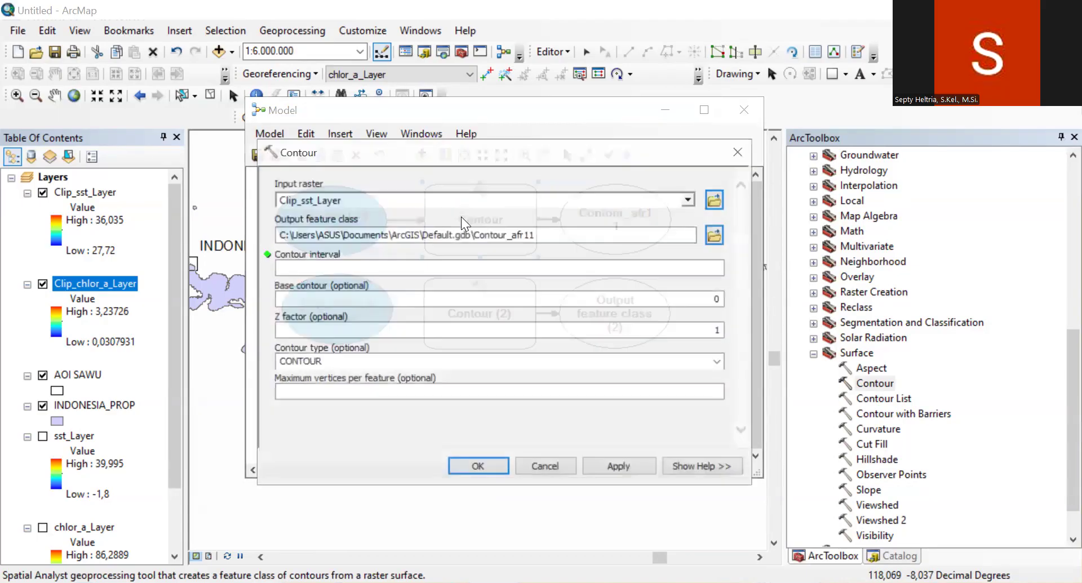
left_click(716, 235)
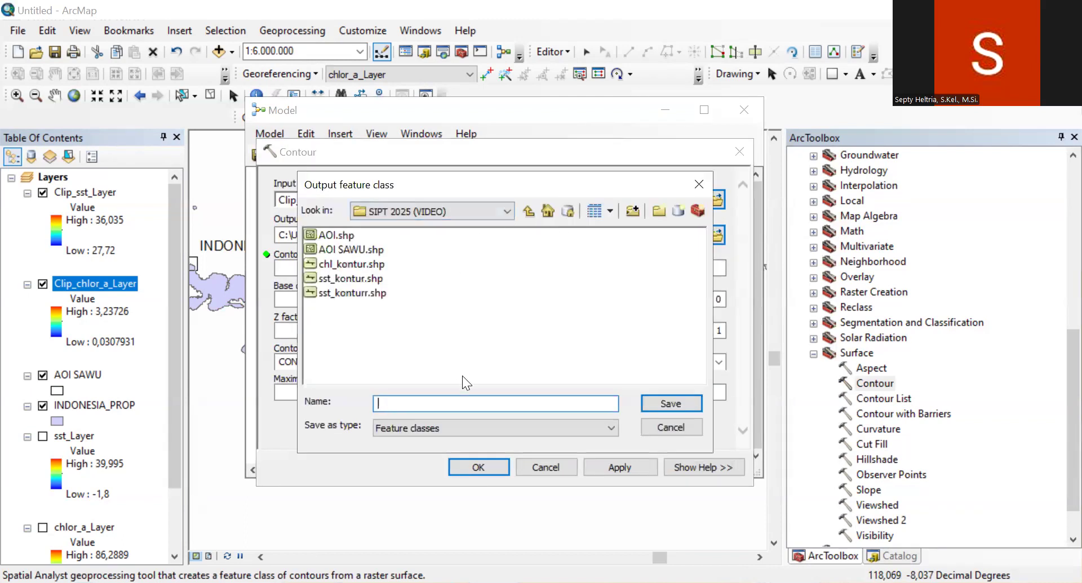
type("sst")
type("zppi")
left_click(670, 405)
left_click(536, 267)
type("0,1")
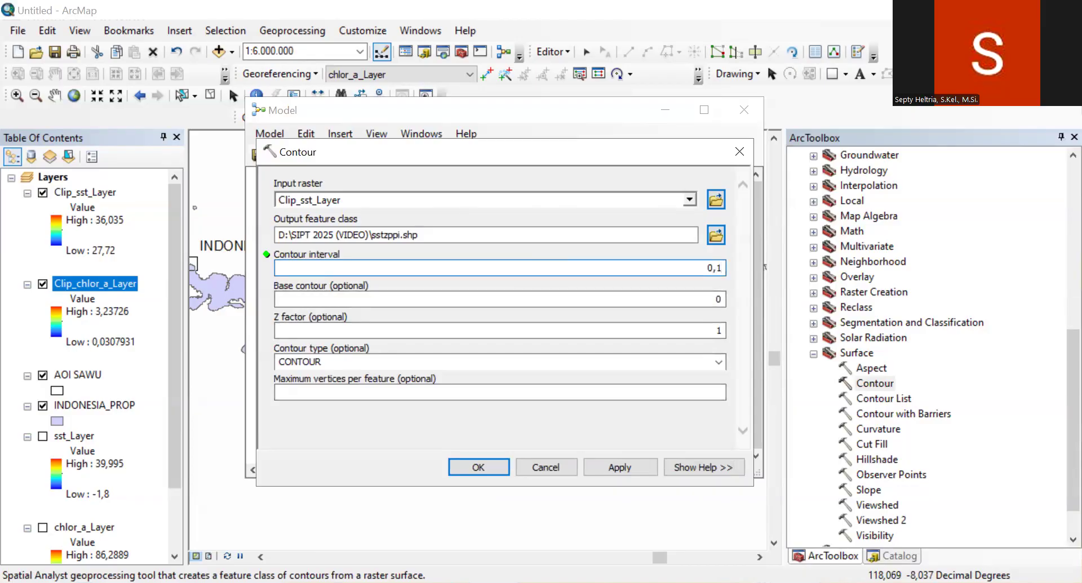
left_click(480, 467)
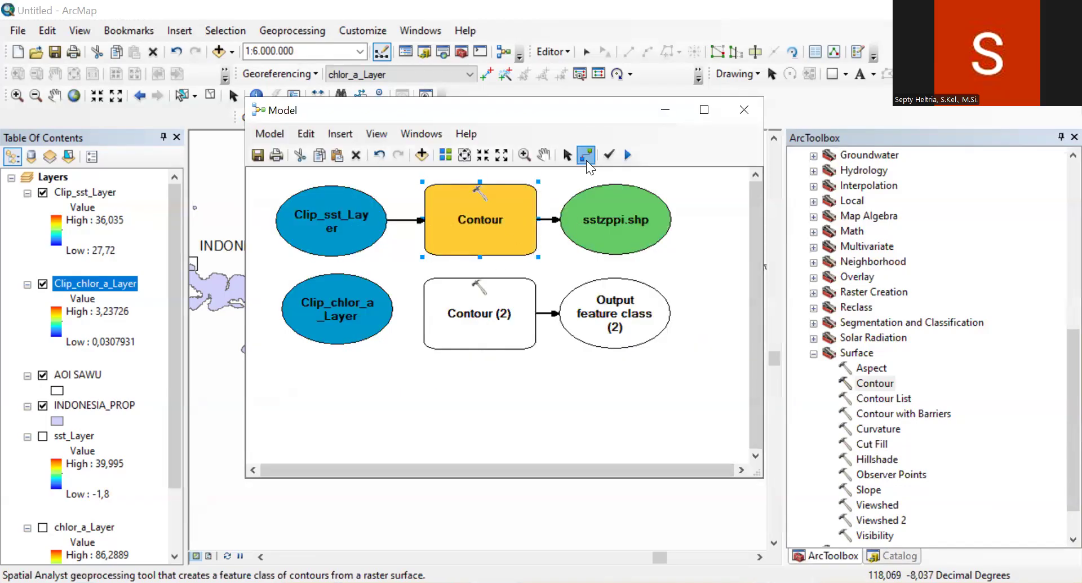
Connect Clip_chlor_a_Layer to Contour (2) as input raster, with output chlzppi in SIPT 2025 (VIDEO) and contour interval 0,01.
mouse_move(348, 310)
left_mouse_down()
mouse_move(459, 307)
mouse_move(492, 319)
left_mouse_up()
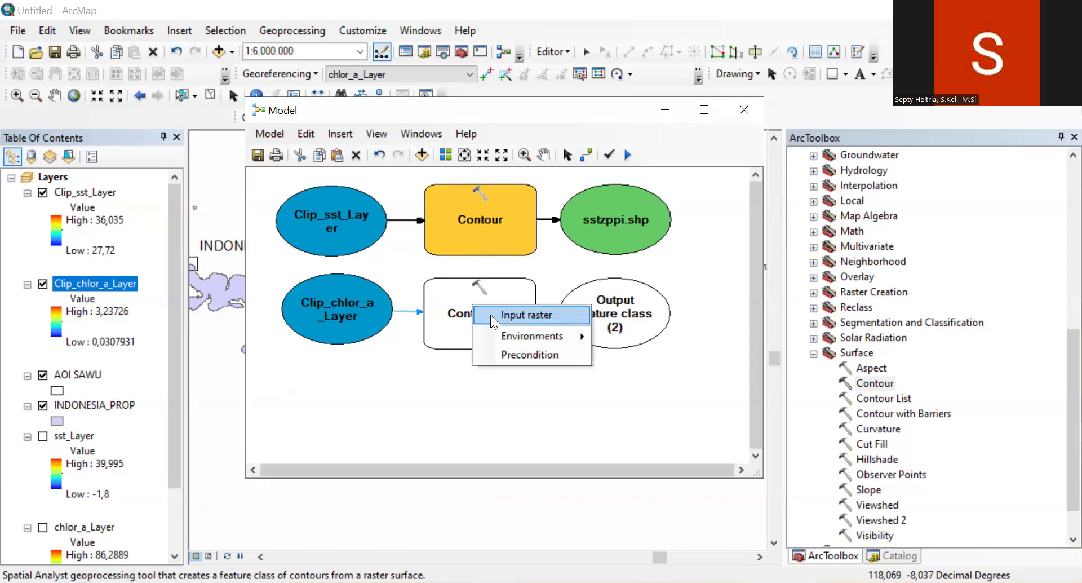
left_click(494, 319)
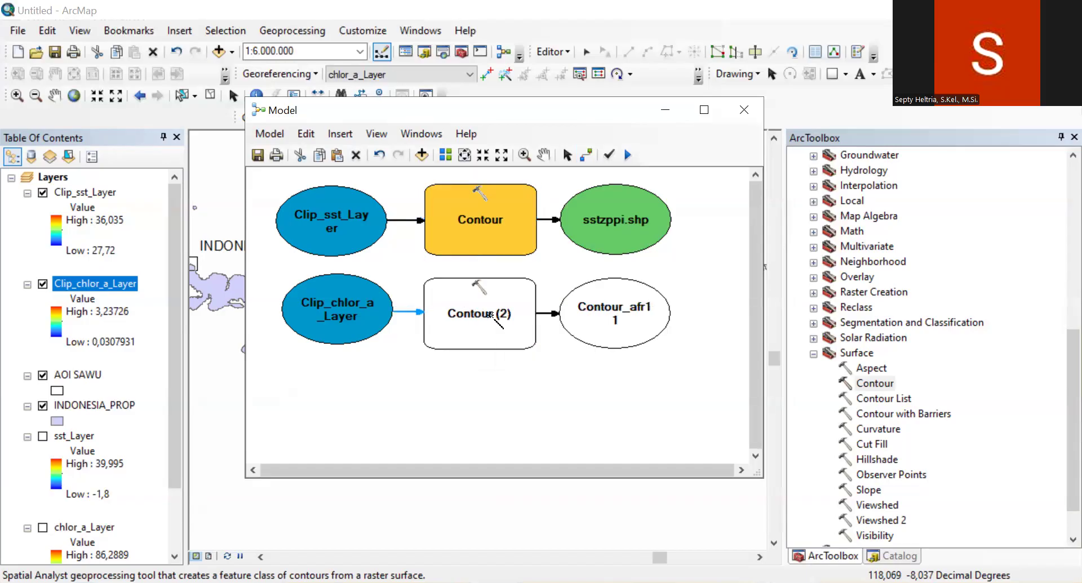
double_click(488, 320)
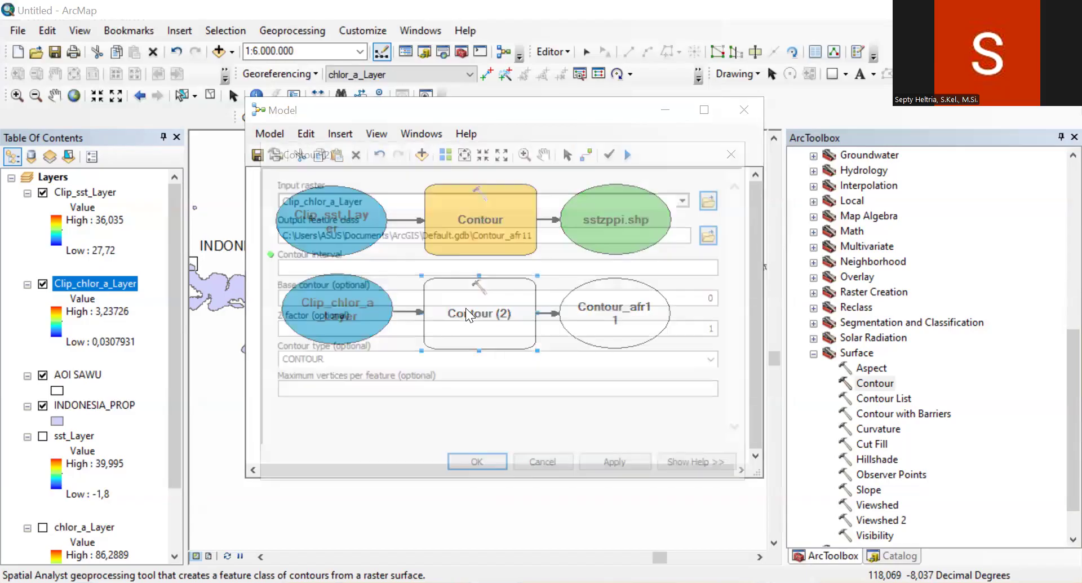
left_click(716, 234)
type("chlzppi")
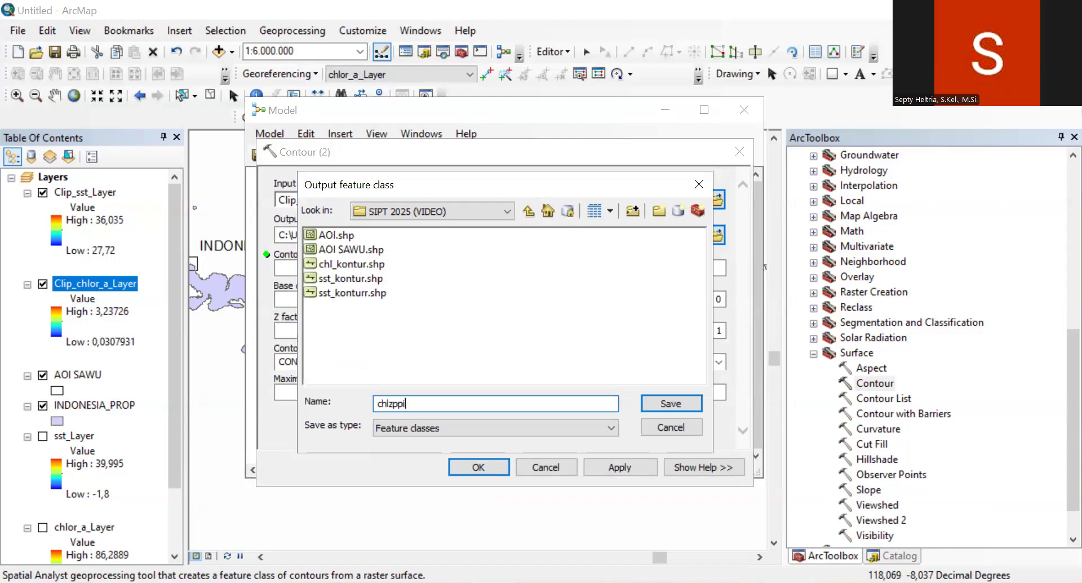
left_click(679, 406)
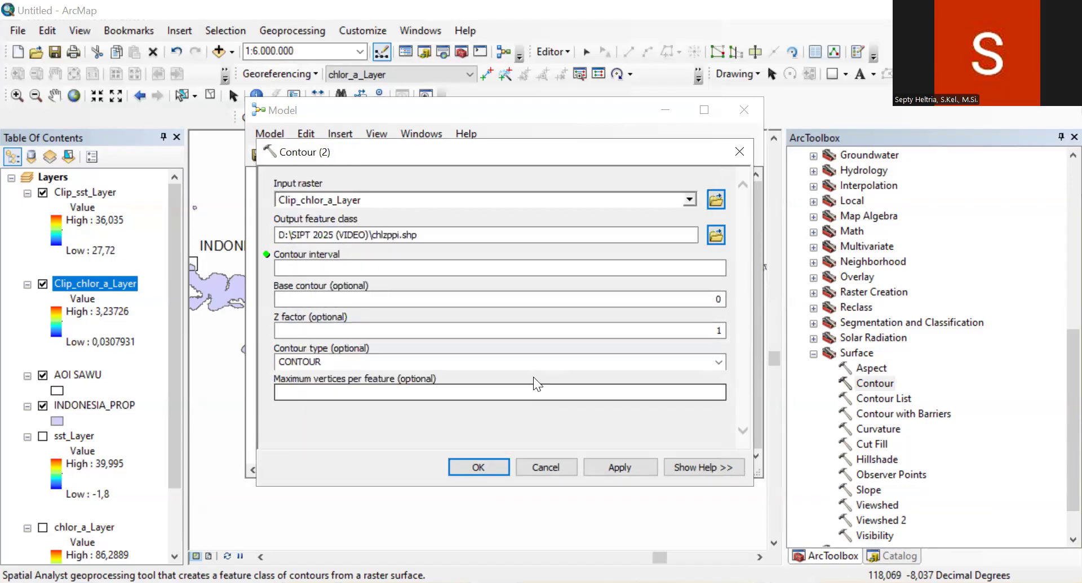
left_click(594, 263)
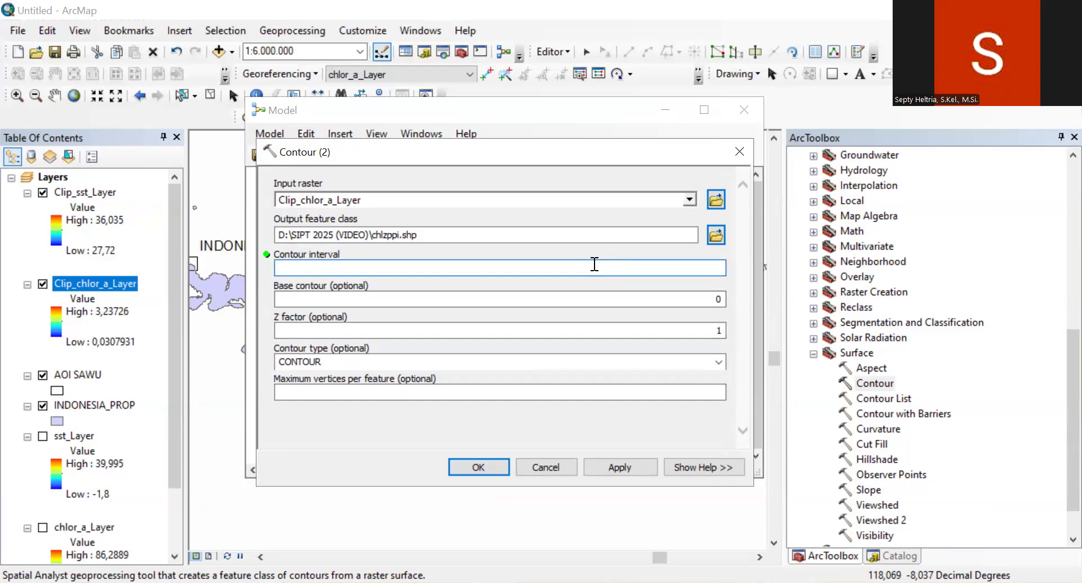
type("0,01")
left_click(479, 467)
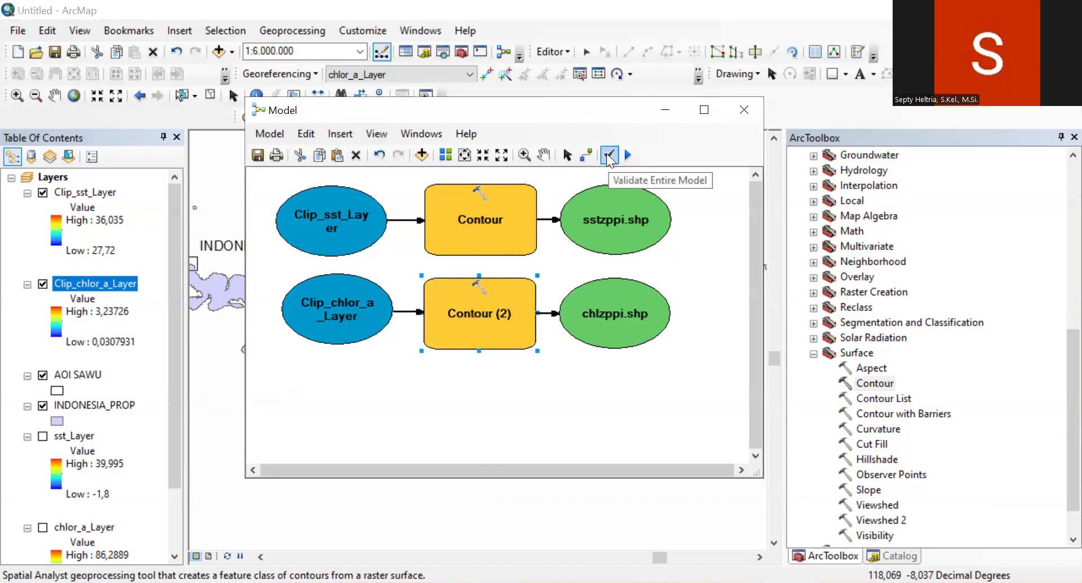
Validate the entire model, run it, and minimize the model window.
left_click(609, 156)
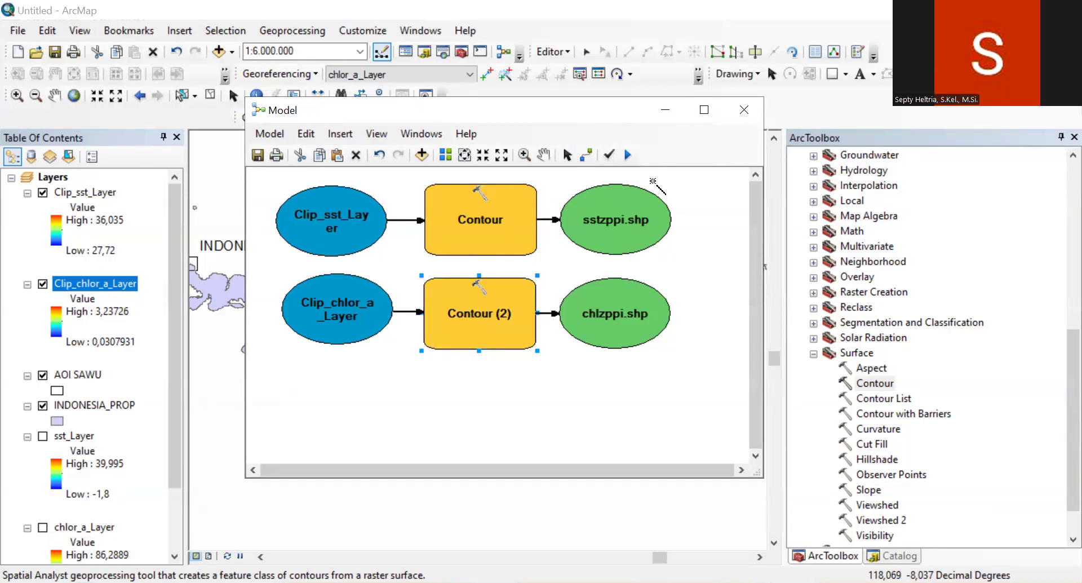
left_click(628, 156)
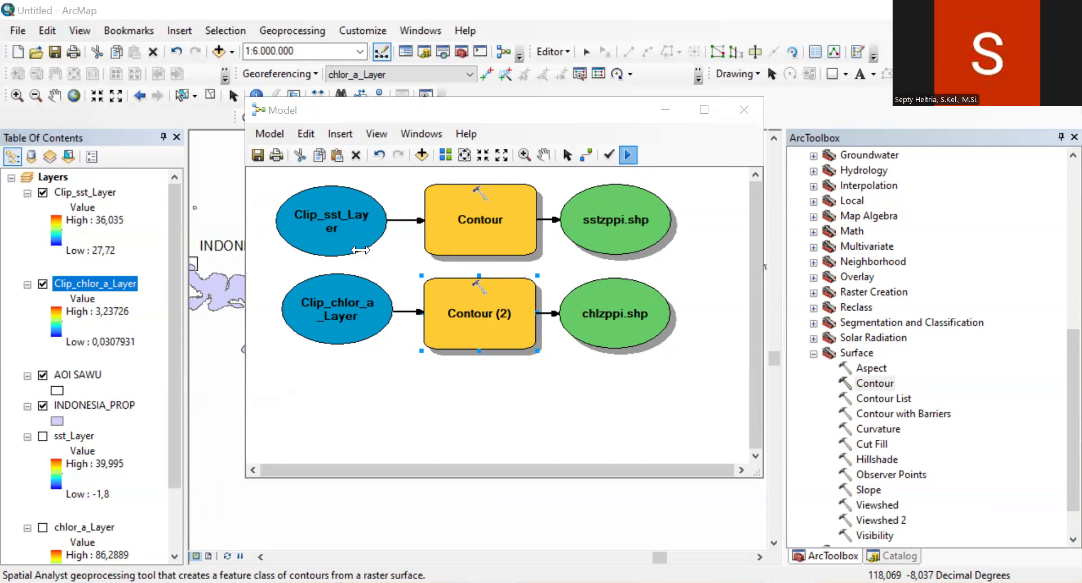
left_click(666, 110)
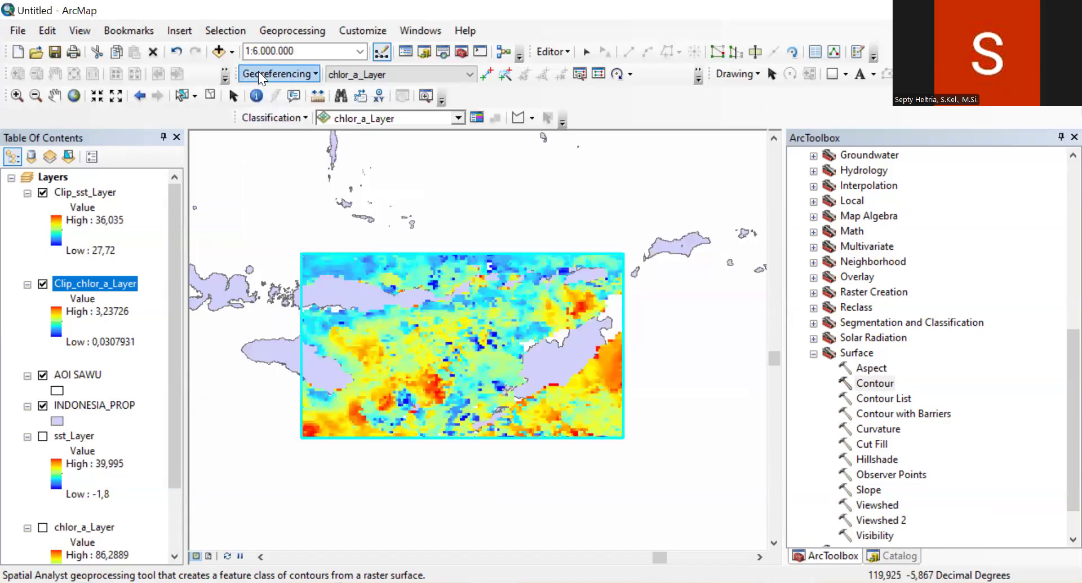
Add sstzppi.shp and chlzppi.shp to the map and hide Clip_sst_Layer and Clip_chlor_a_Layer.
left_click(231, 52)
left_click(262, 70)
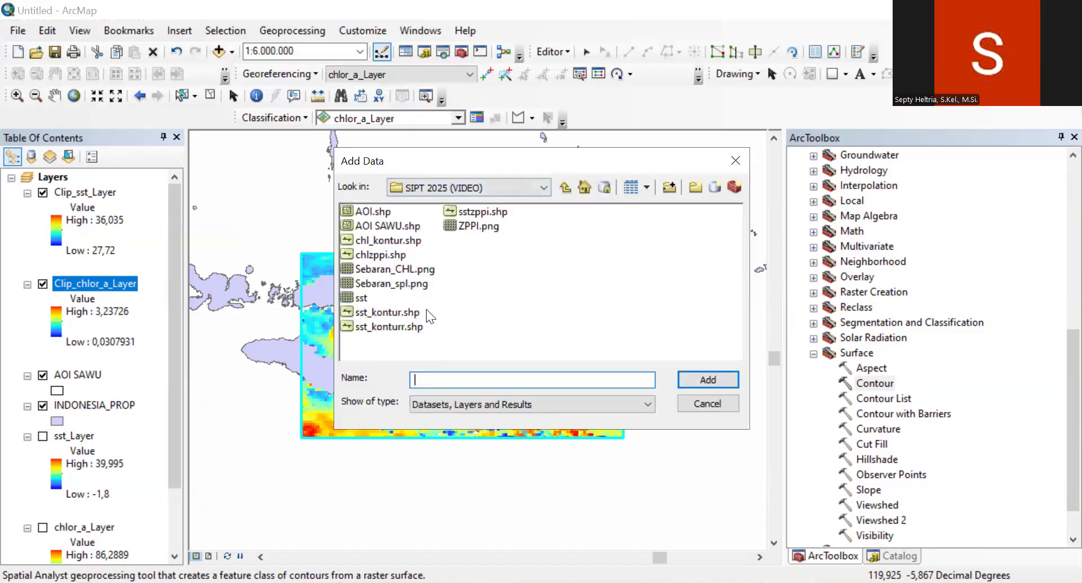
left_click(476, 211)
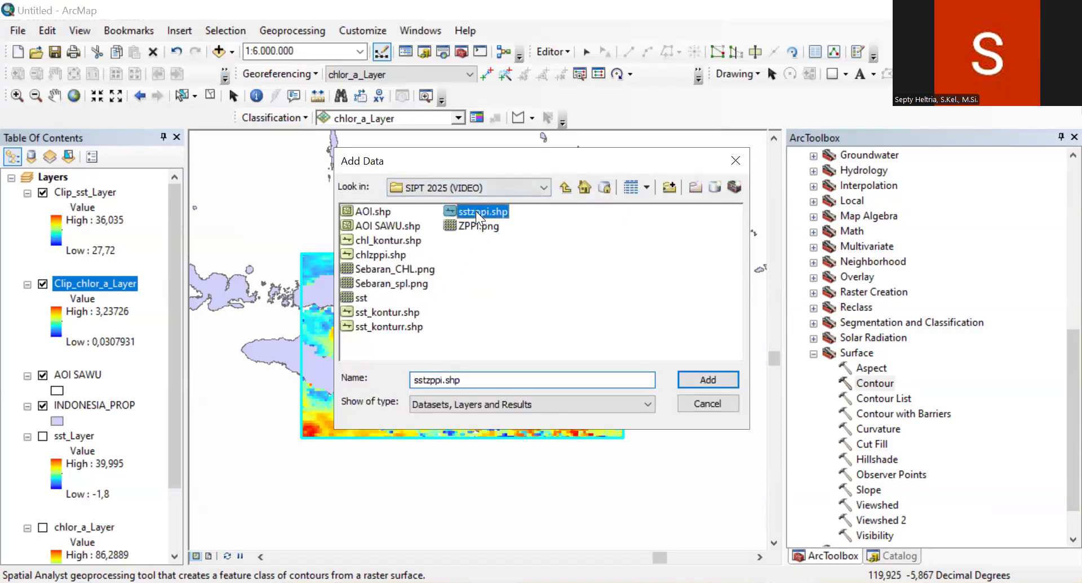
left_click(377, 256, "ctrl")
left_click(708, 380)
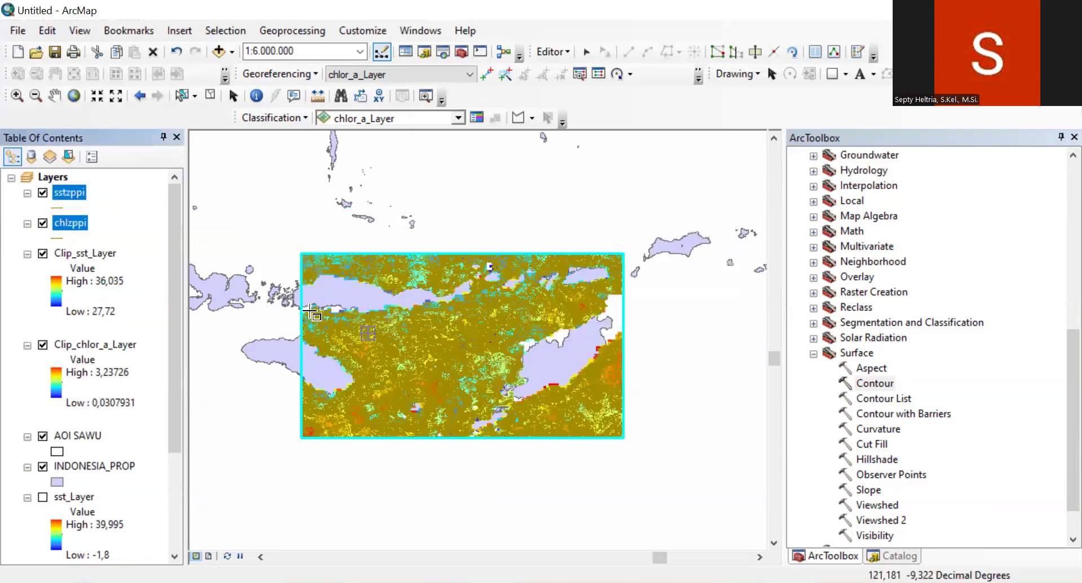
left_click(43, 254)
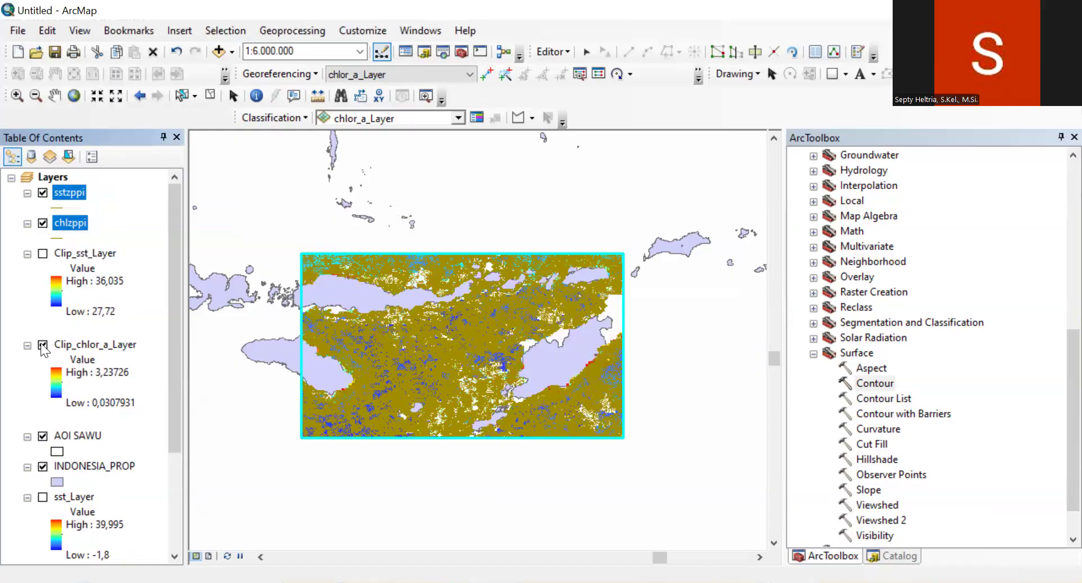
left_click(42, 345)
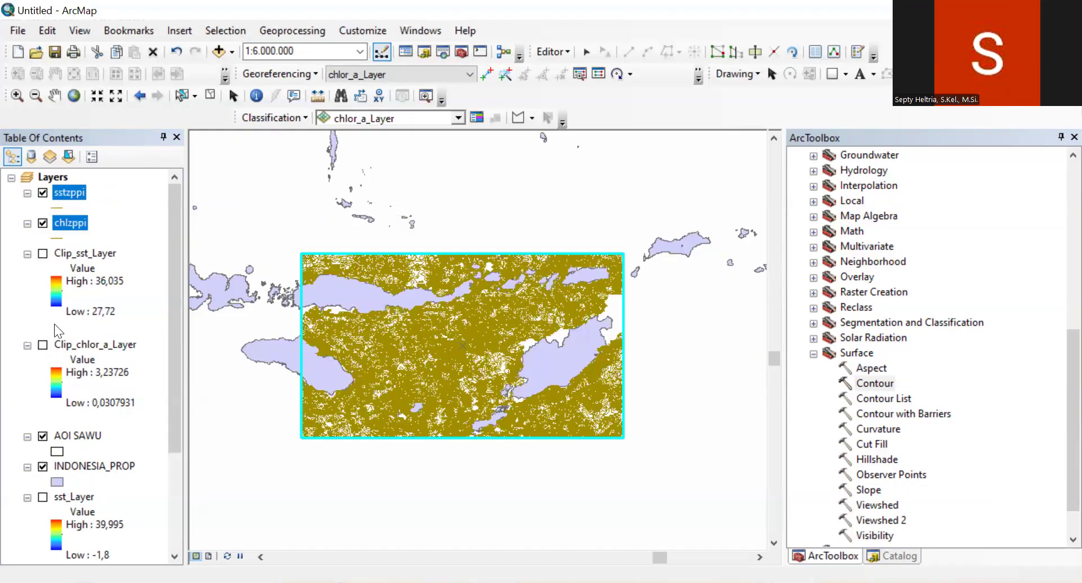
Change the chlzppi contour line color to blue.
left_click(53, 234)
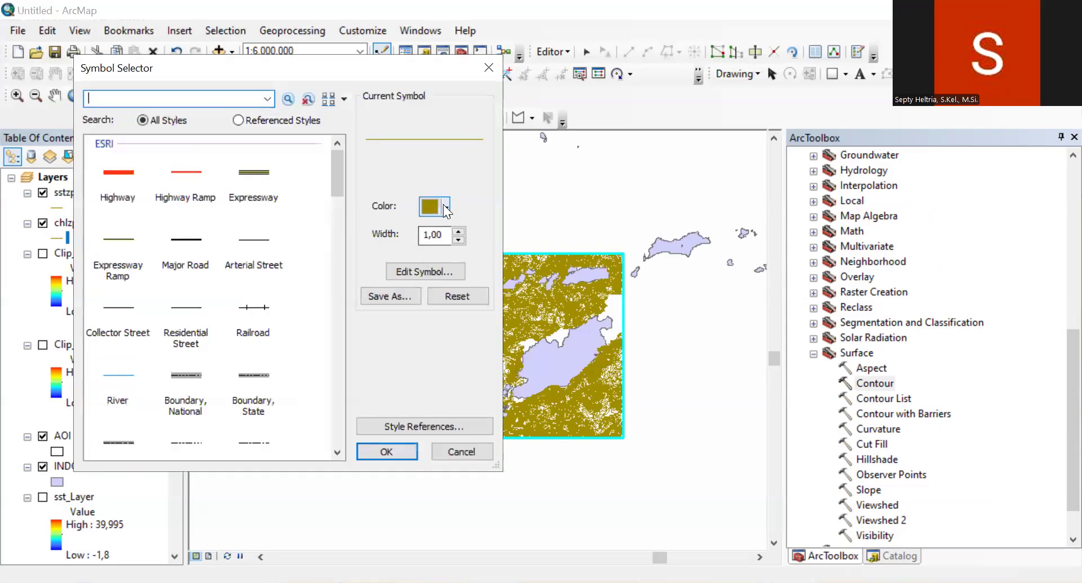
left_click(445, 207)
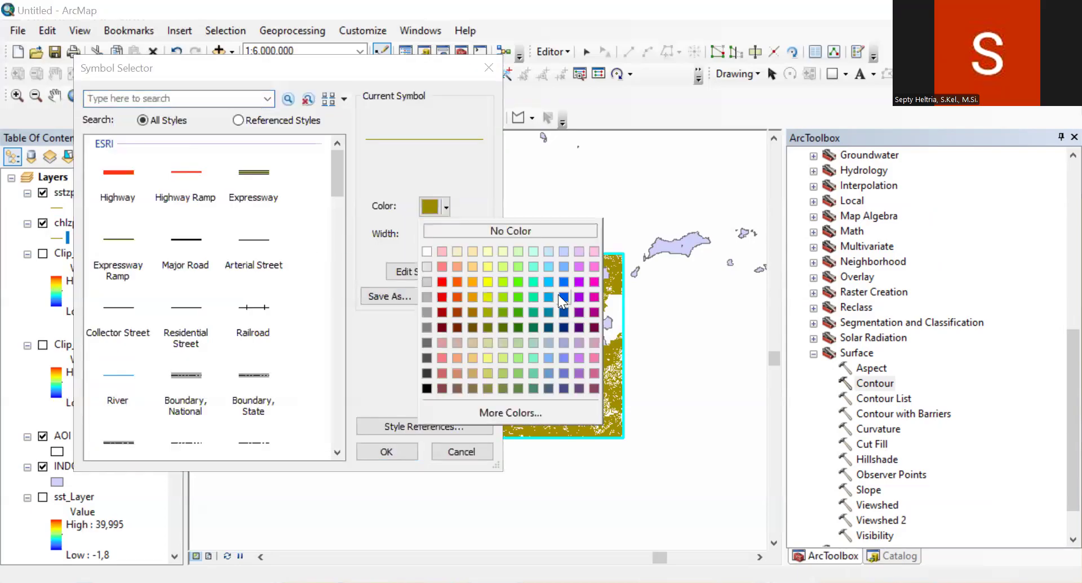
left_click(558, 294)
left_click(394, 454)
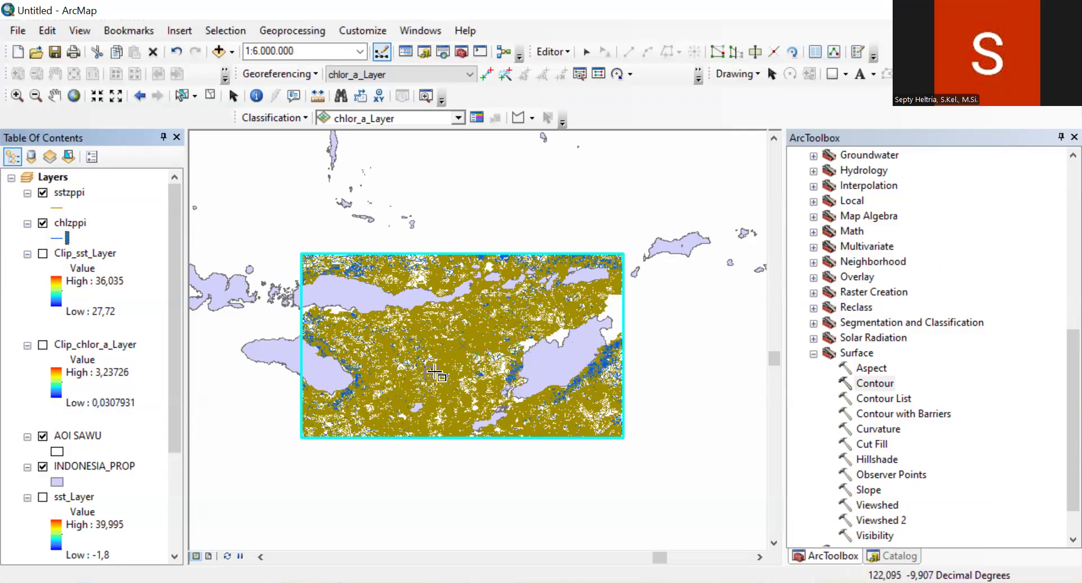
Examine how the sstzppi and chlzppi contours overlap along the coasts and in open water.
scroll(519, 369, "up", 2)
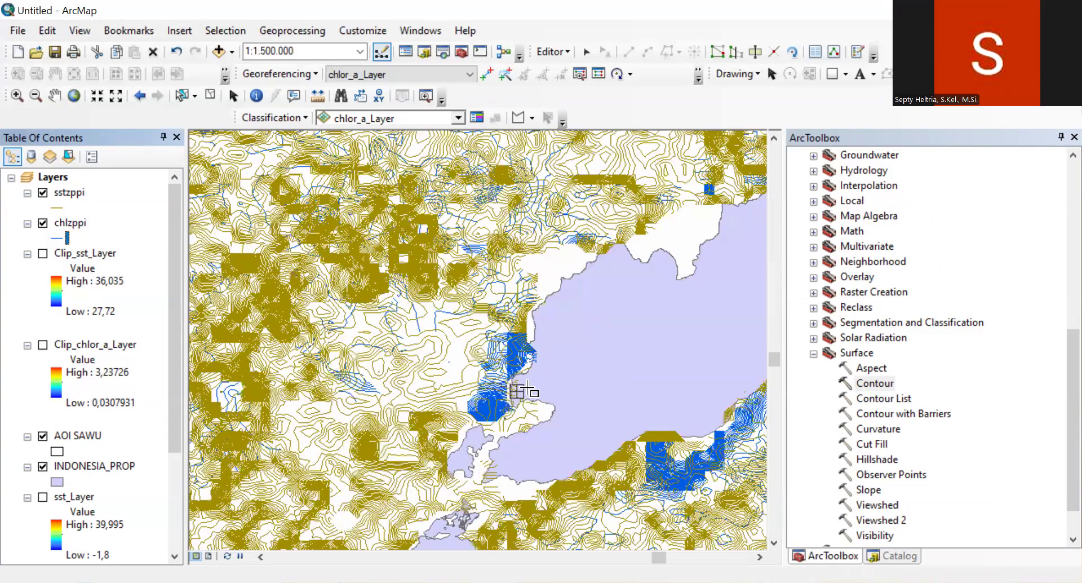
scroll(581, 370, "up", 1)
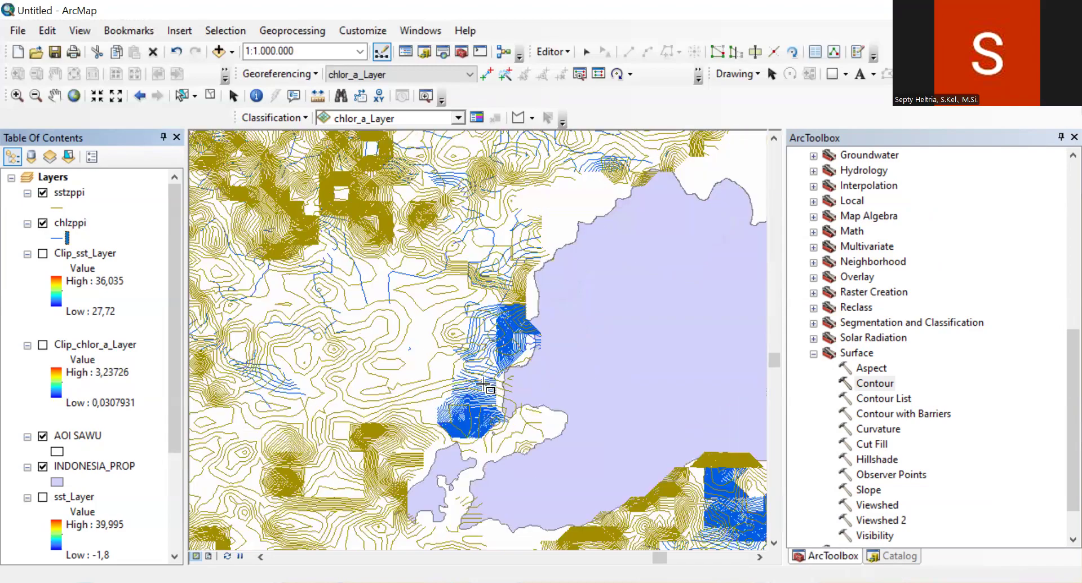
scroll(576, 370, "down", 2)
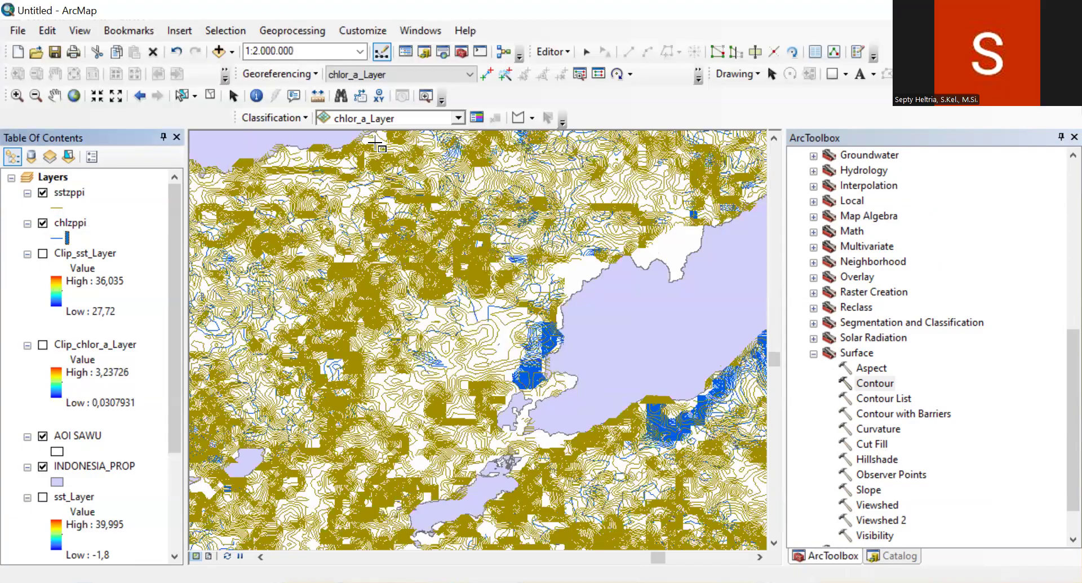
scroll(360, 155, "up", 3)
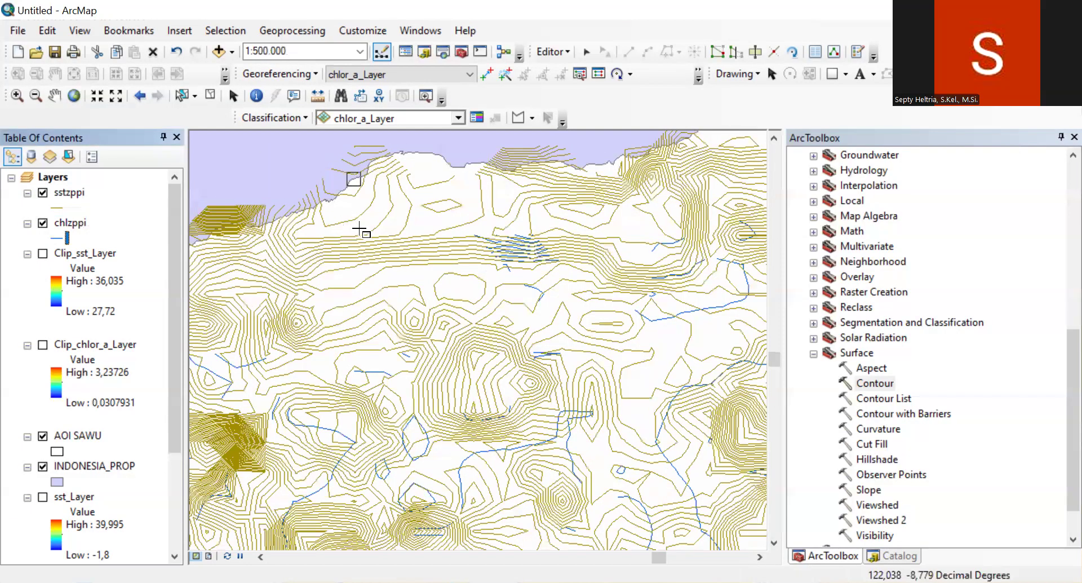
scroll(505, 338, "down", 2)
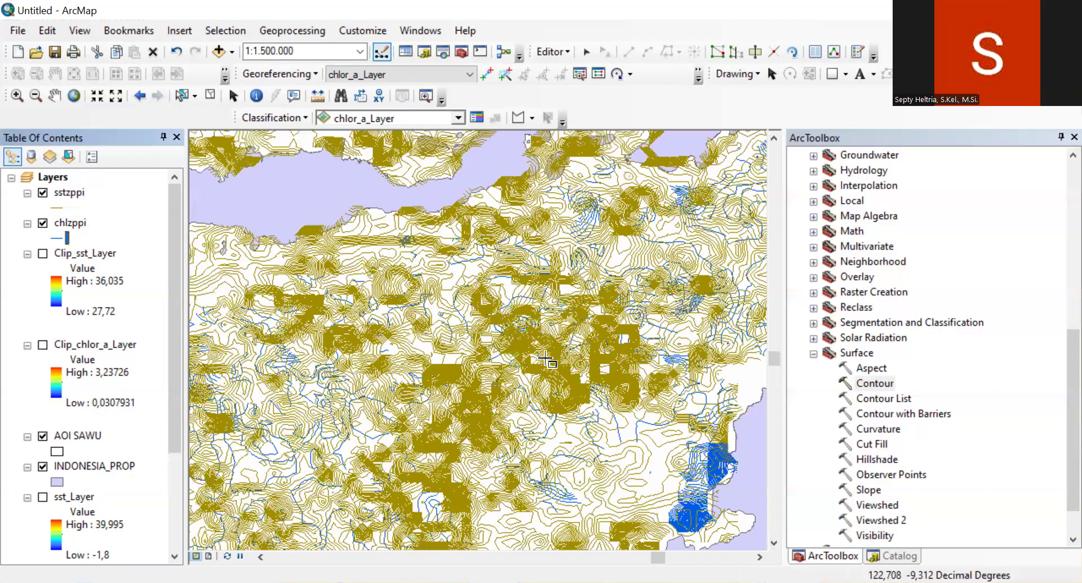
scroll(521, 346, "down", 2)
Open the sstzppi attribute table and stop the editing session on the contour layers.
left_click(74, 195)
right_click(74, 196)
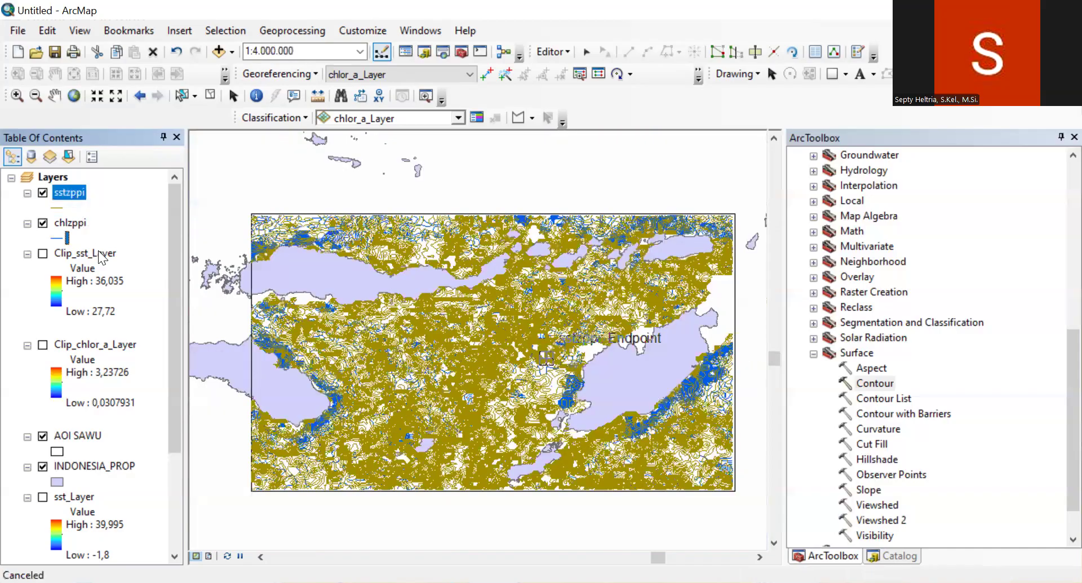
left_click(97, 251)
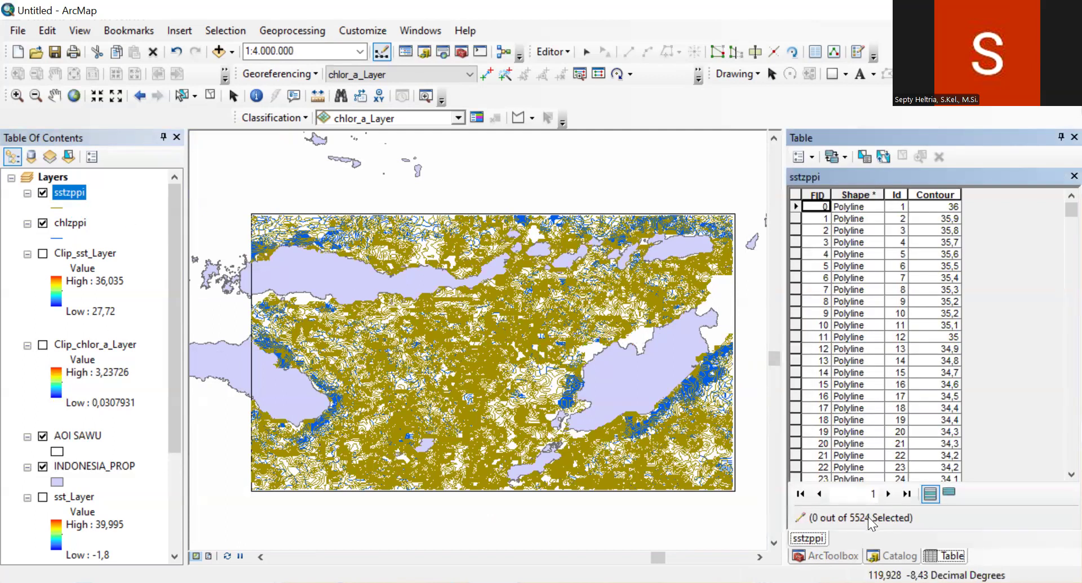
right_click(74, 191)
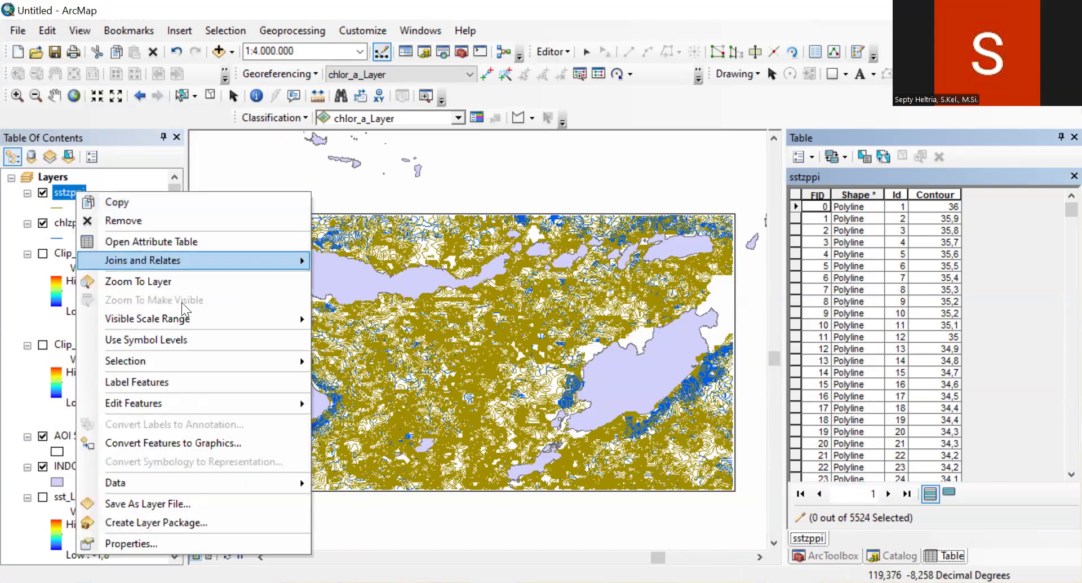
left_click(563, 55)
left_click(556, 89)
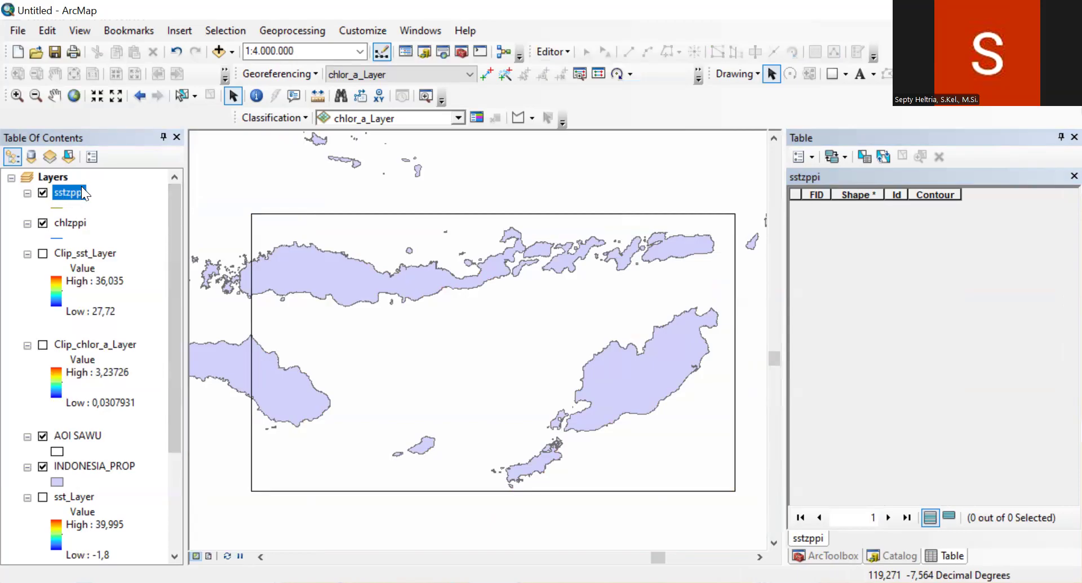
Check the records in the attribute tables of the sstzppi and chlzppi layers.
right_click(66, 201)
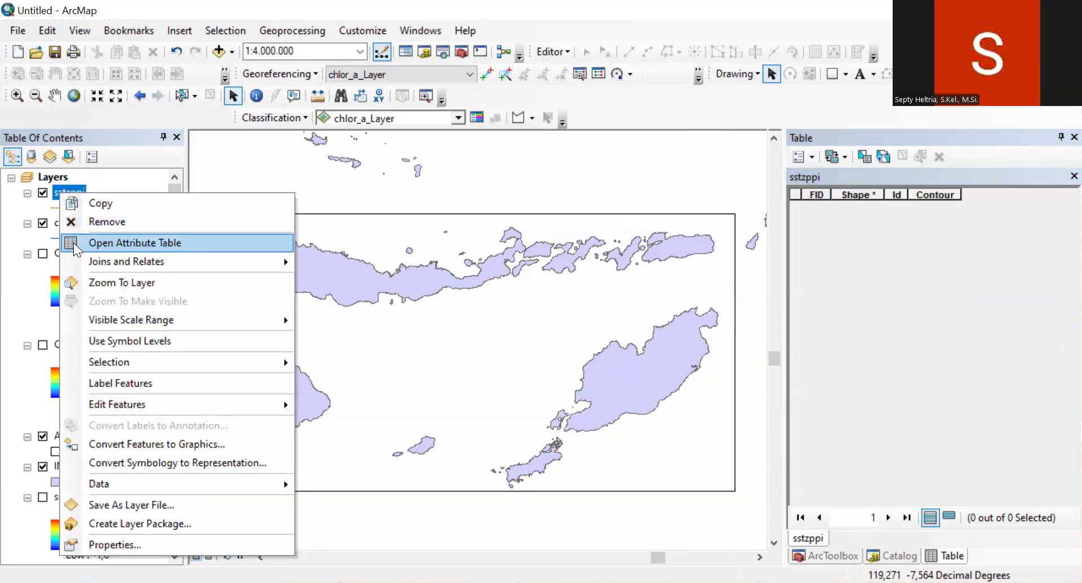
left_click(73, 243)
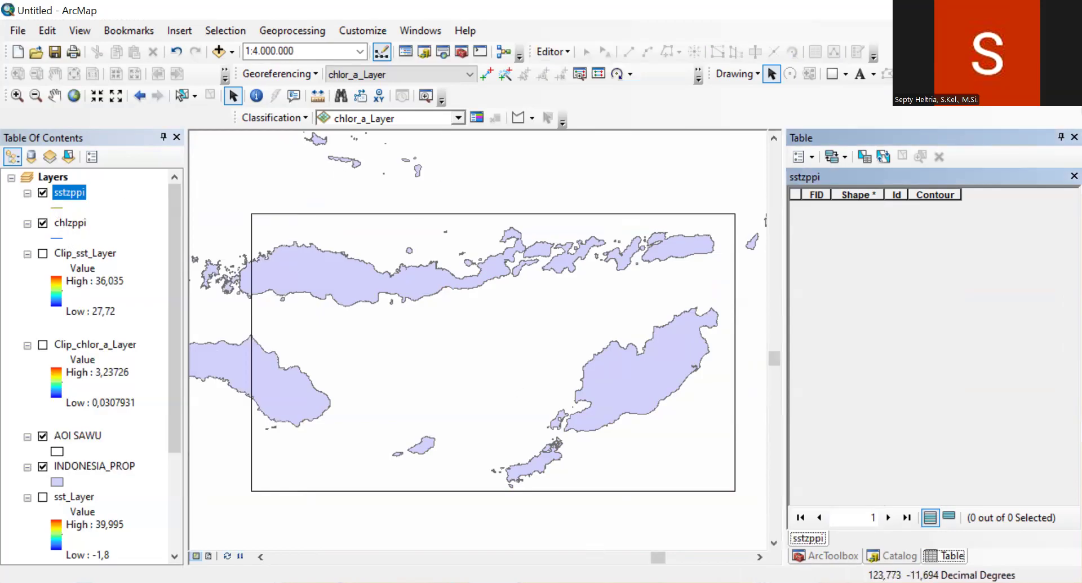
left_click(66, 223)
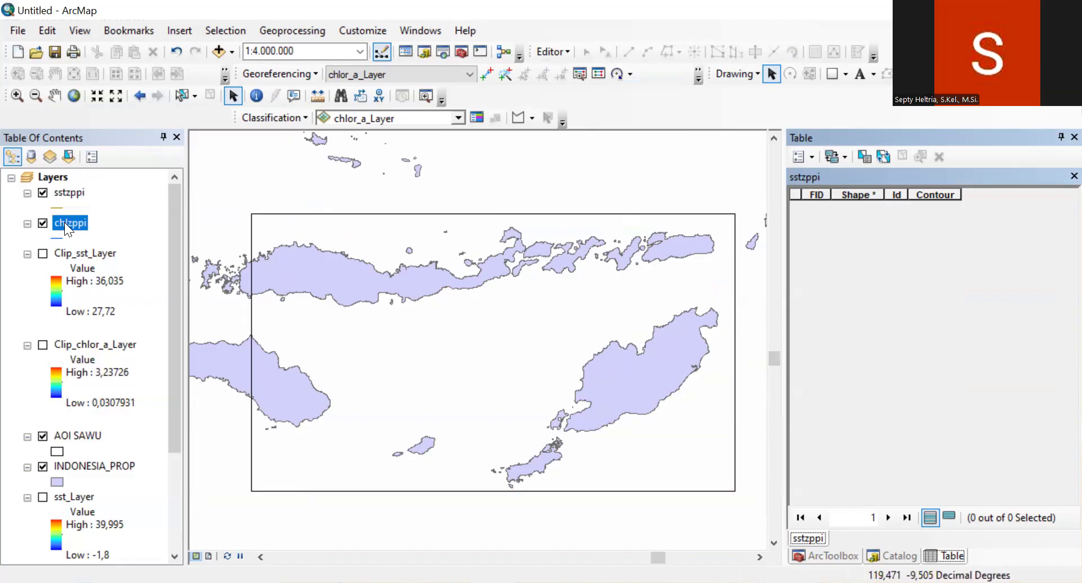
right_click(65, 223)
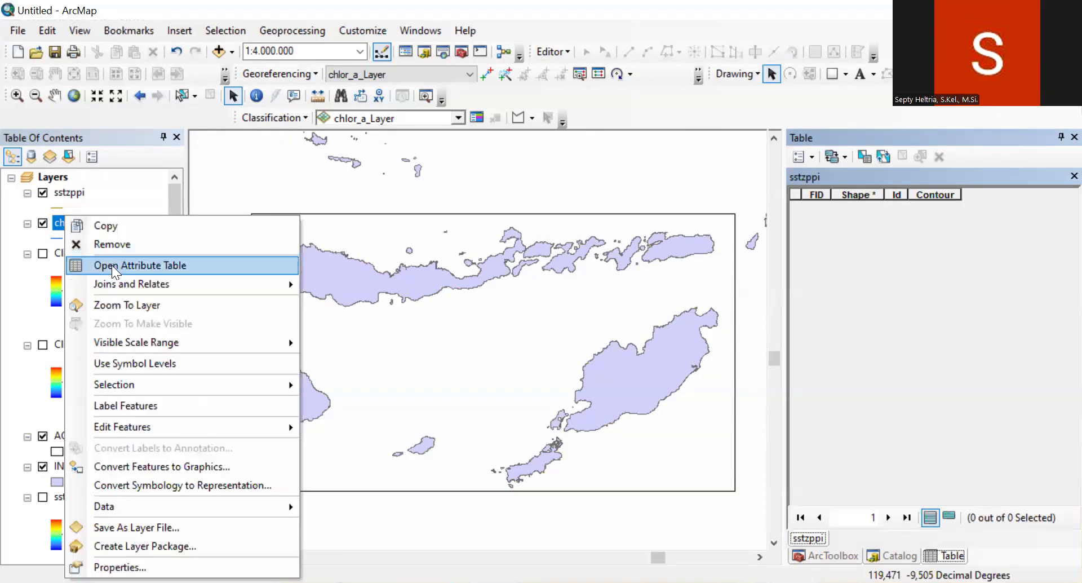
left_click(106, 267)
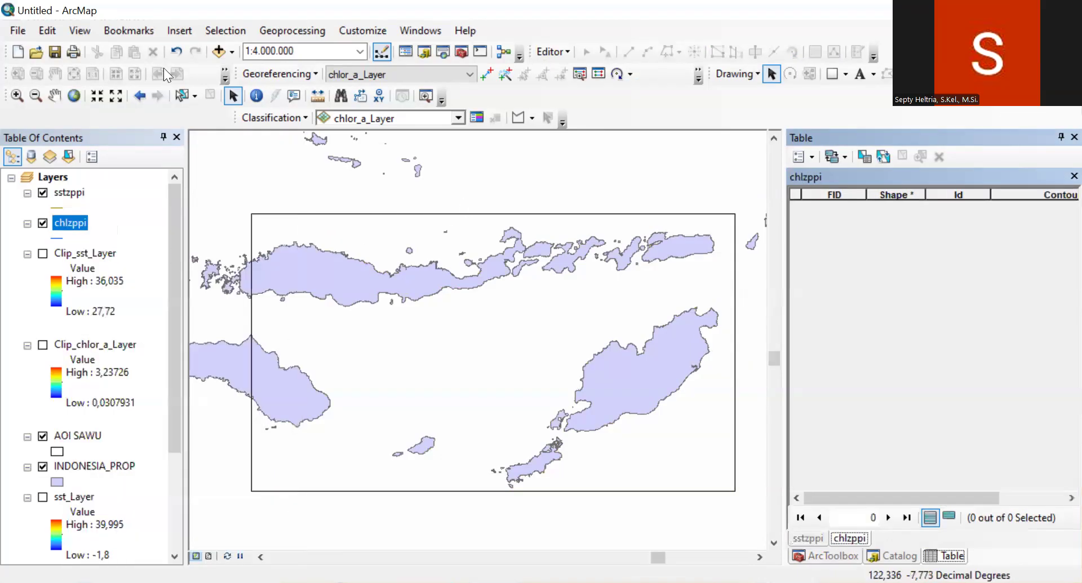
Undo adding the sstzppi and chlzppi contour layers to the map.
left_click(175, 52)
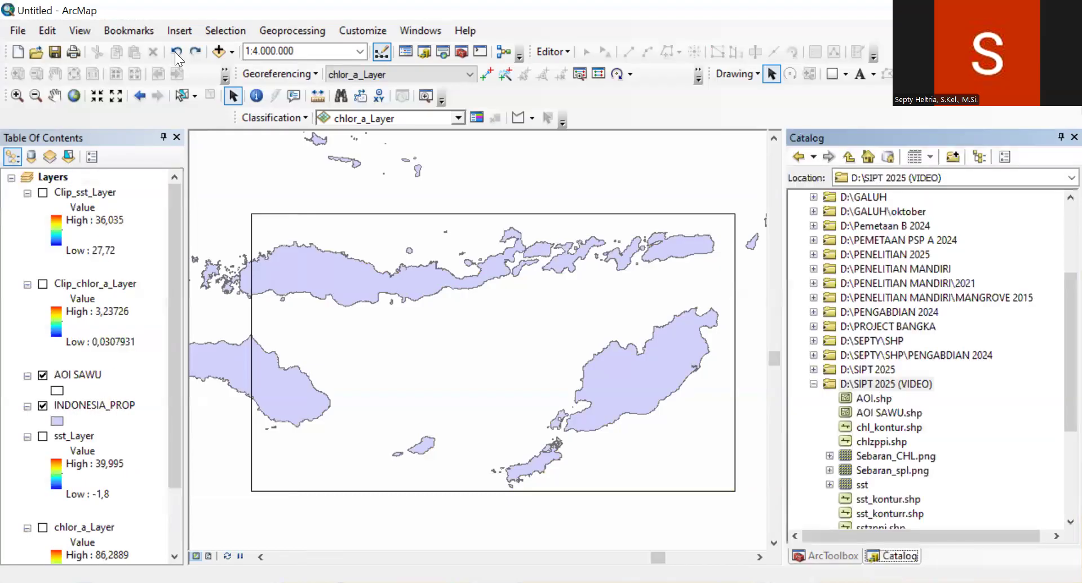
left_click(175, 52)
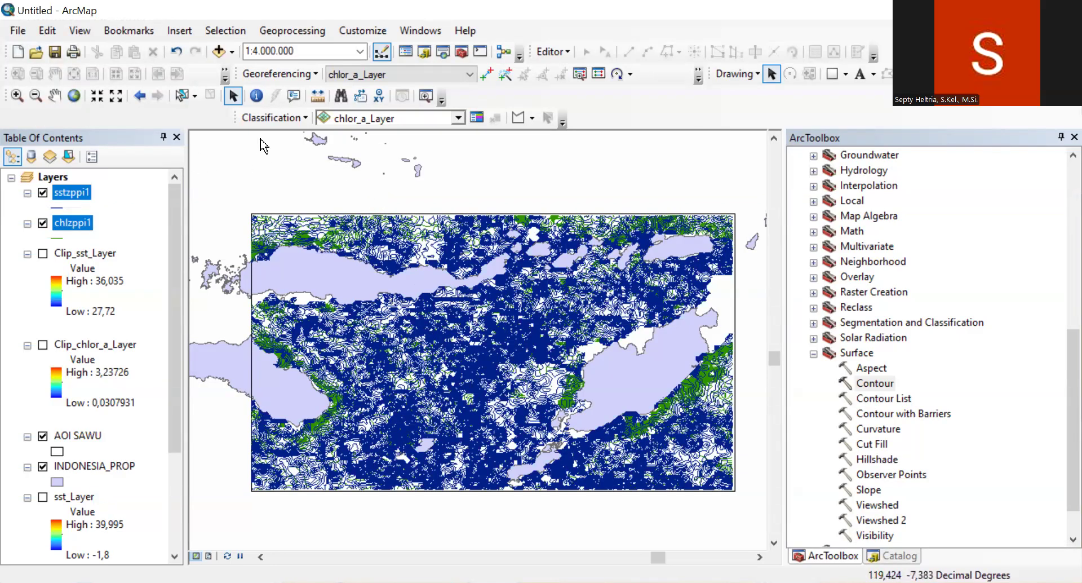
Start an editing session on the sstzppi1 contour layer.
left_click(547, 51)
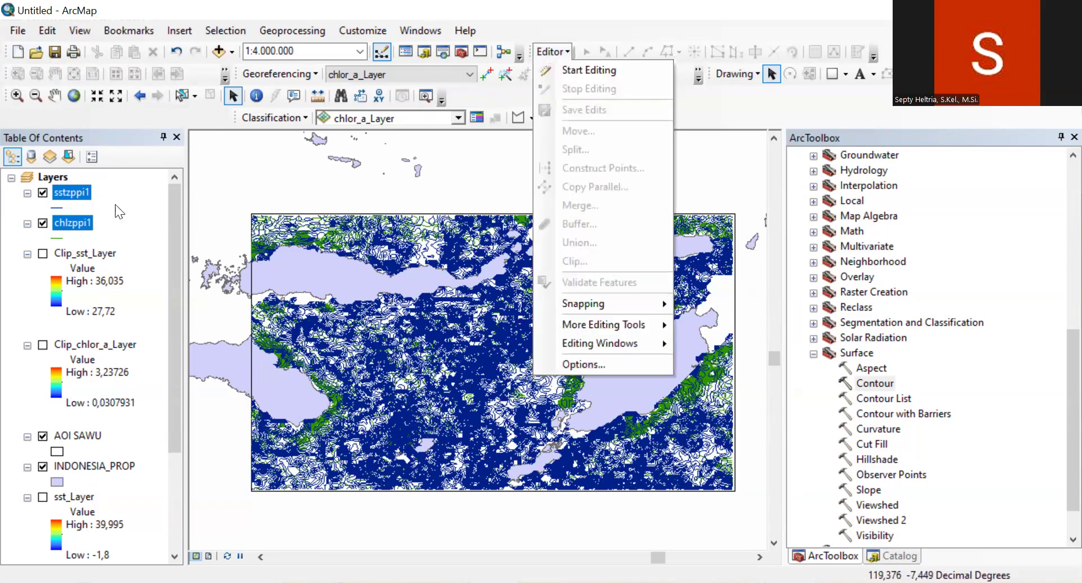
right_click(77, 191)
left_click(202, 184)
left_click(156, 190)
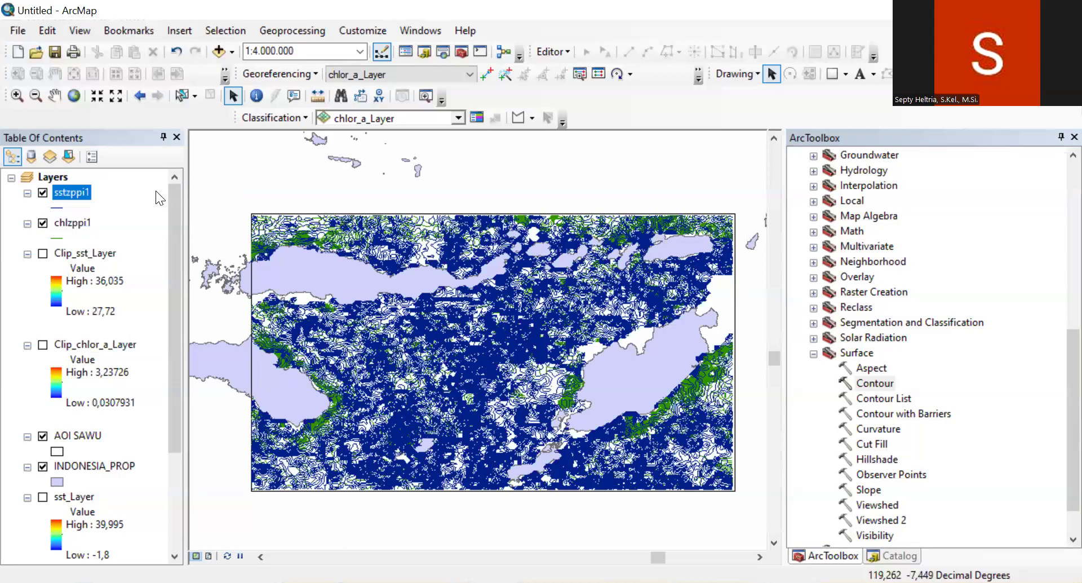
right_click(79, 190)
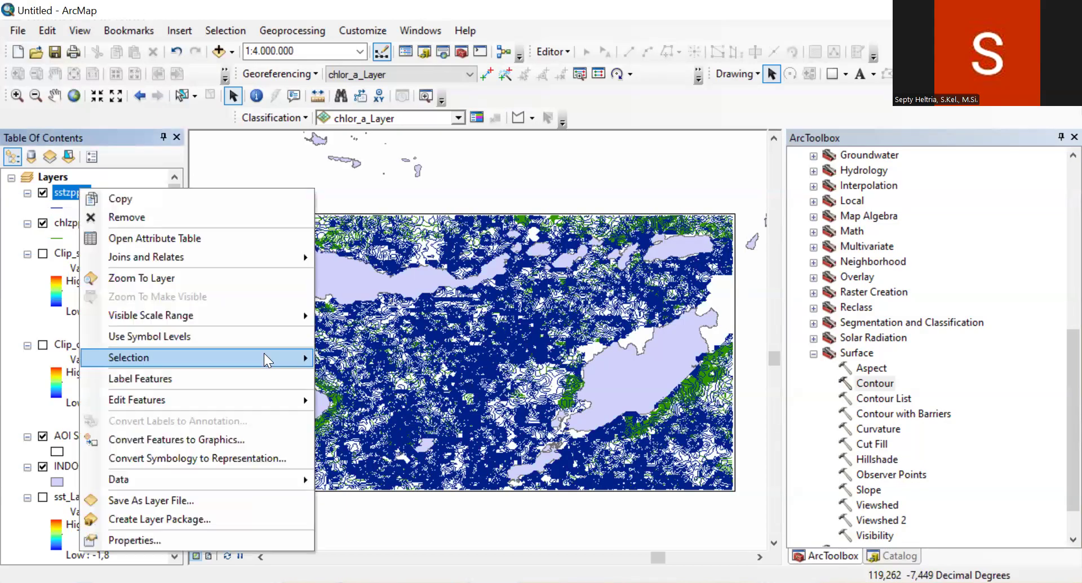
mouse_move(285, 396)
left_click(351, 400)
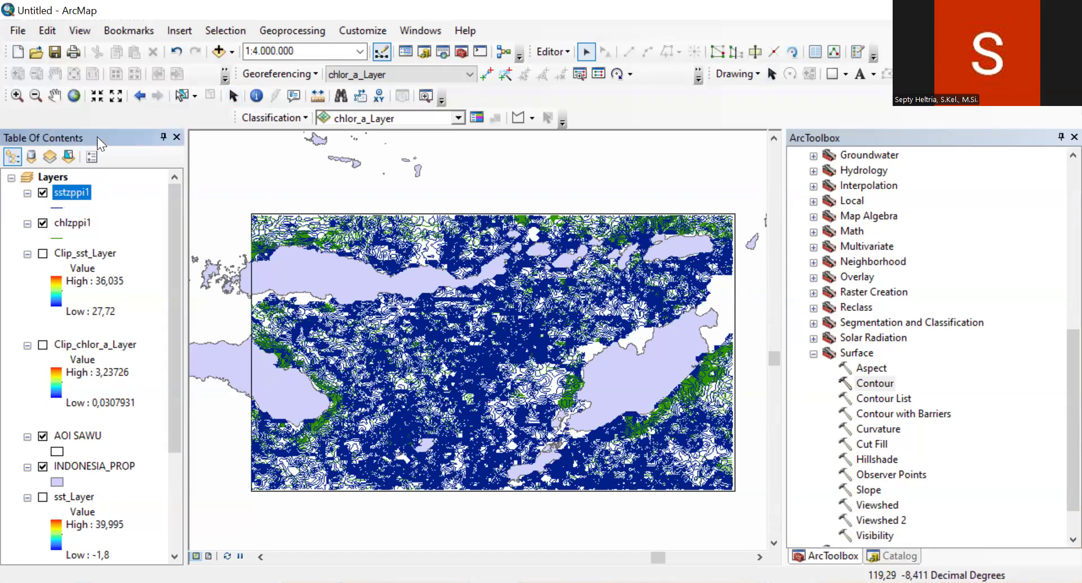
Select by location the sstzppi1 and chlzppi1 features that intersect the source layer INDONESIA_PROP.
left_click(233, 31)
left_click(224, 68)
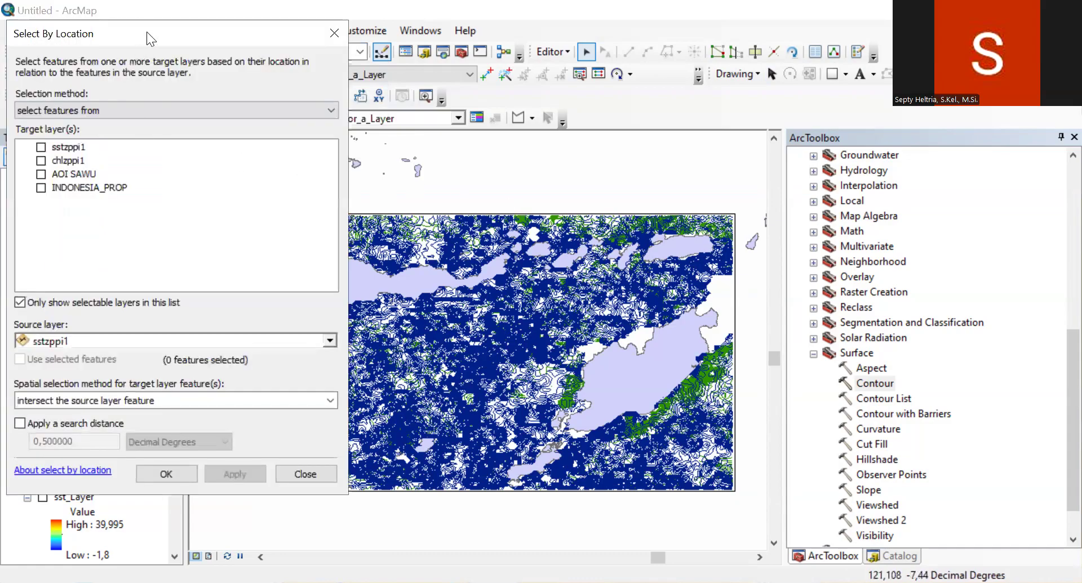
left_click_drag(146, 32, 253, 39)
left_click(148, 154)
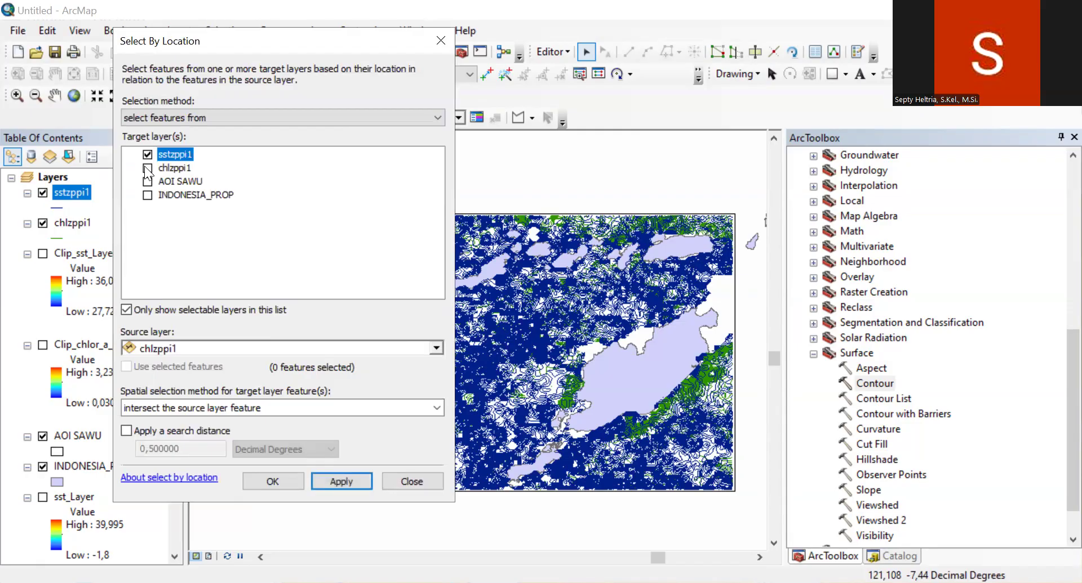
left_click(148, 167)
left_click(206, 377)
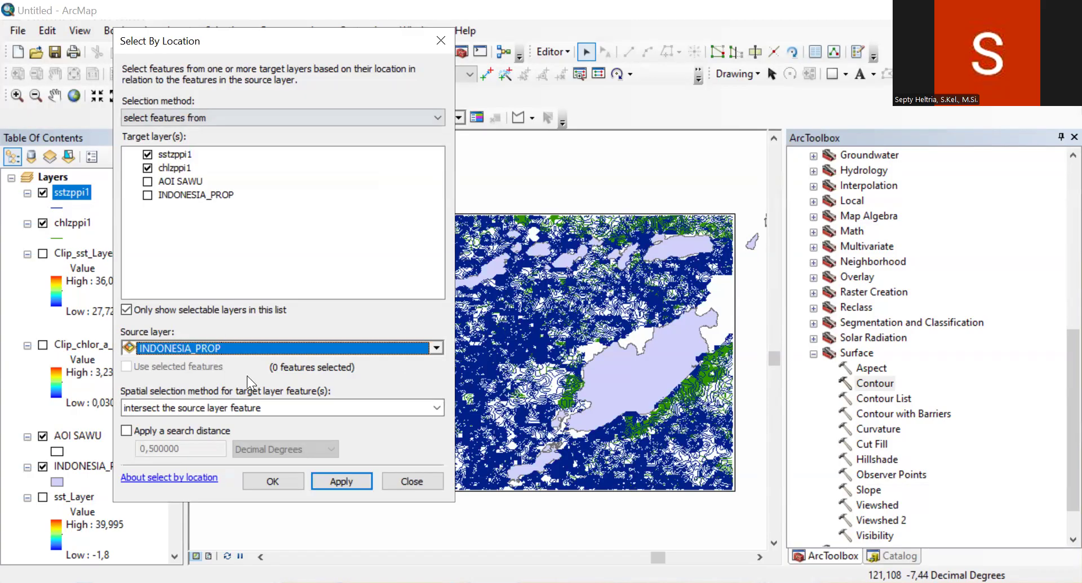
left_click(355, 481)
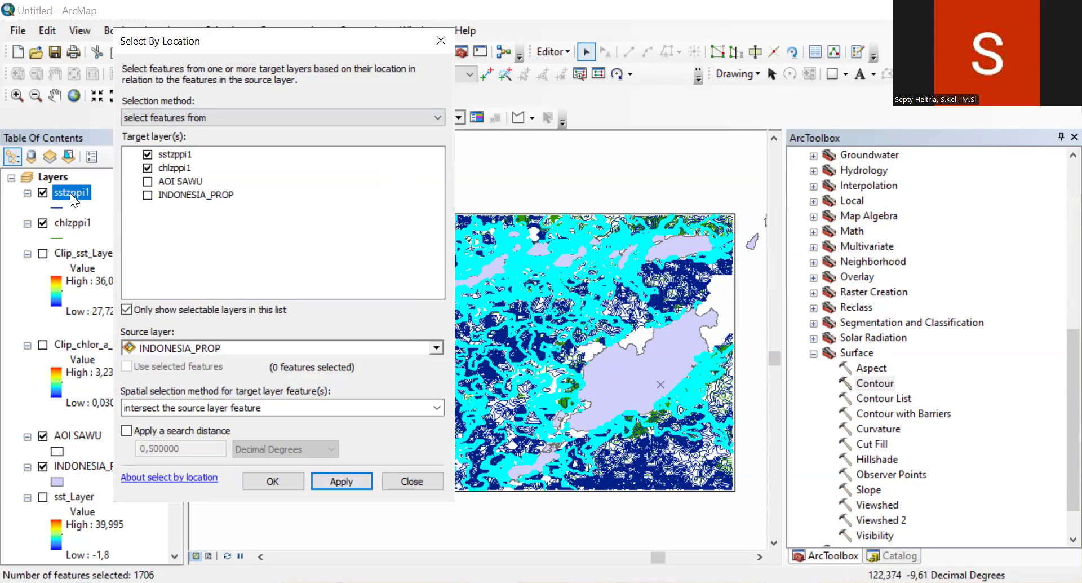
Show only the selected records in the sstzppi1 attribute table and delete those land-intersecting contours.
left_click(98, 249)
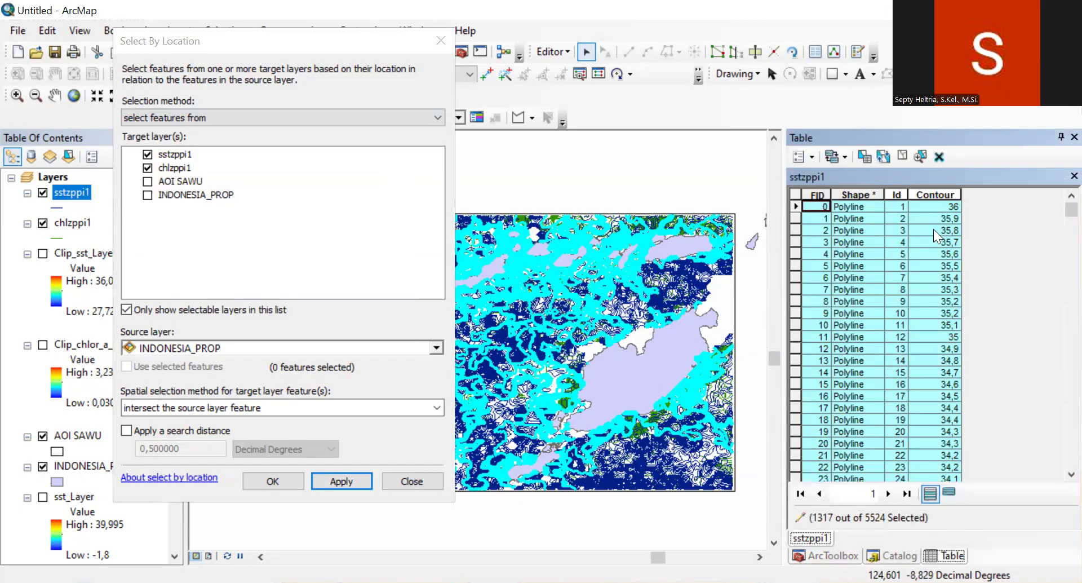
left_click(950, 492)
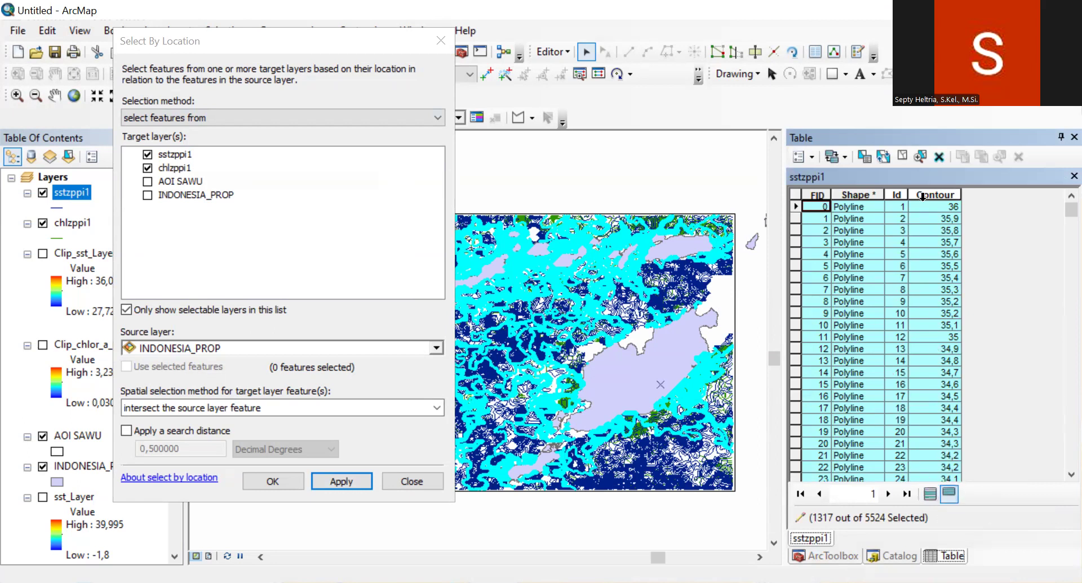
left_click(934, 158)
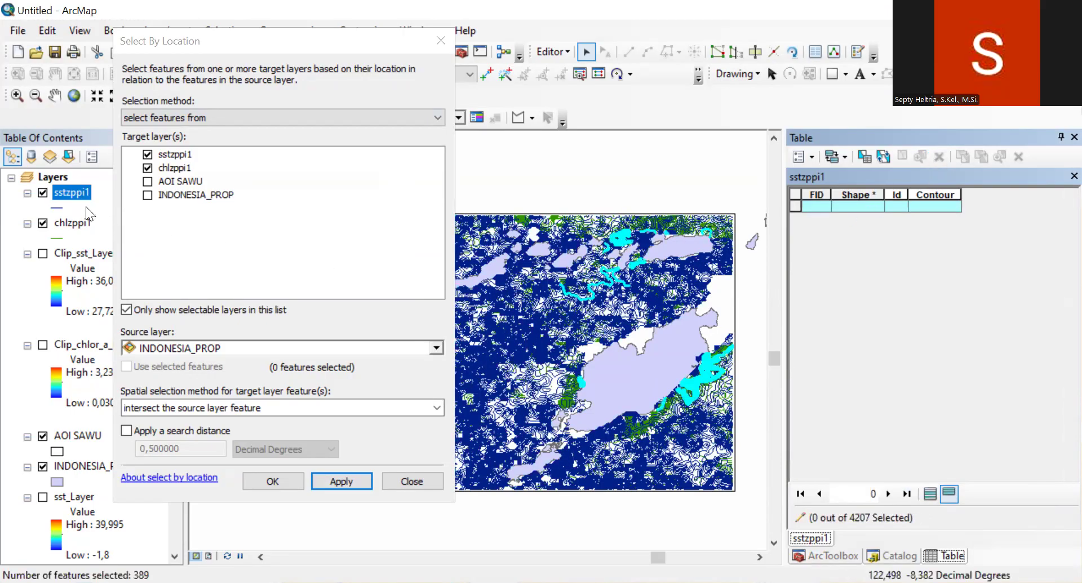
Show only the selected records in the chlzppi1 attribute table and delete those land-intersecting contours.
left_click(59, 225)
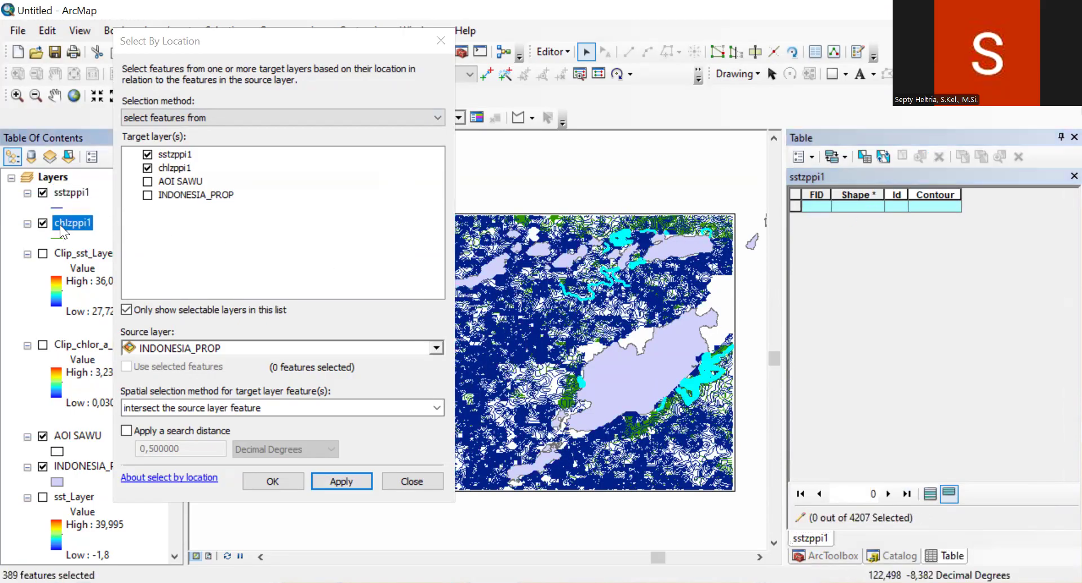
left_click(86, 261)
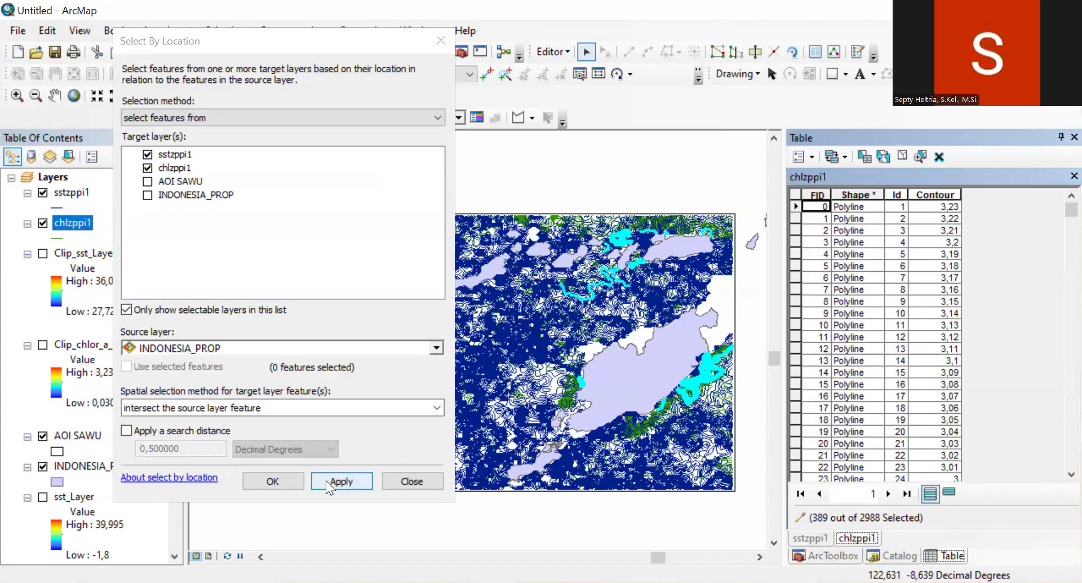
left_click(950, 494)
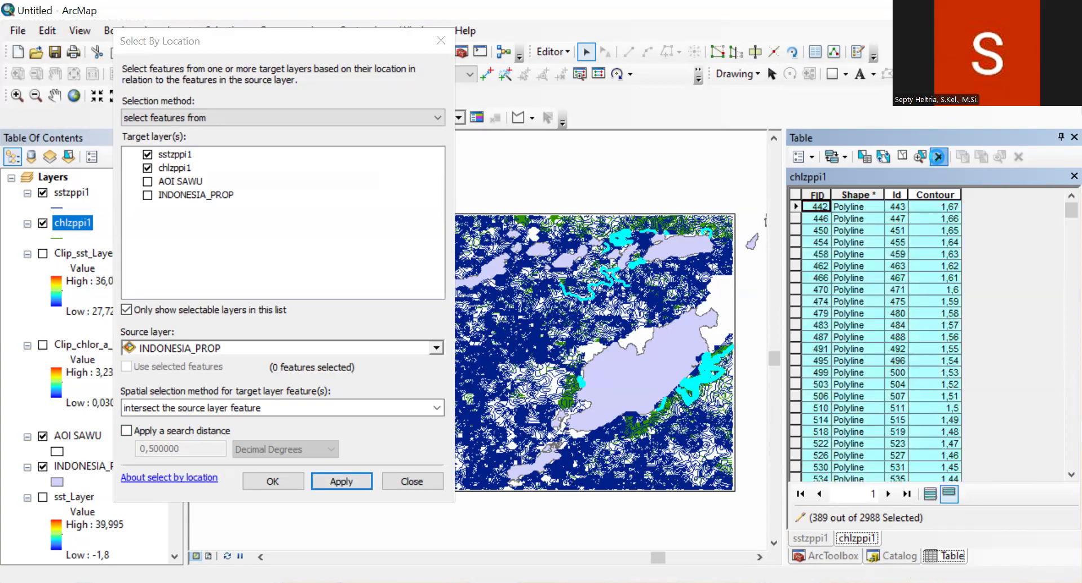
left_click(938, 156)
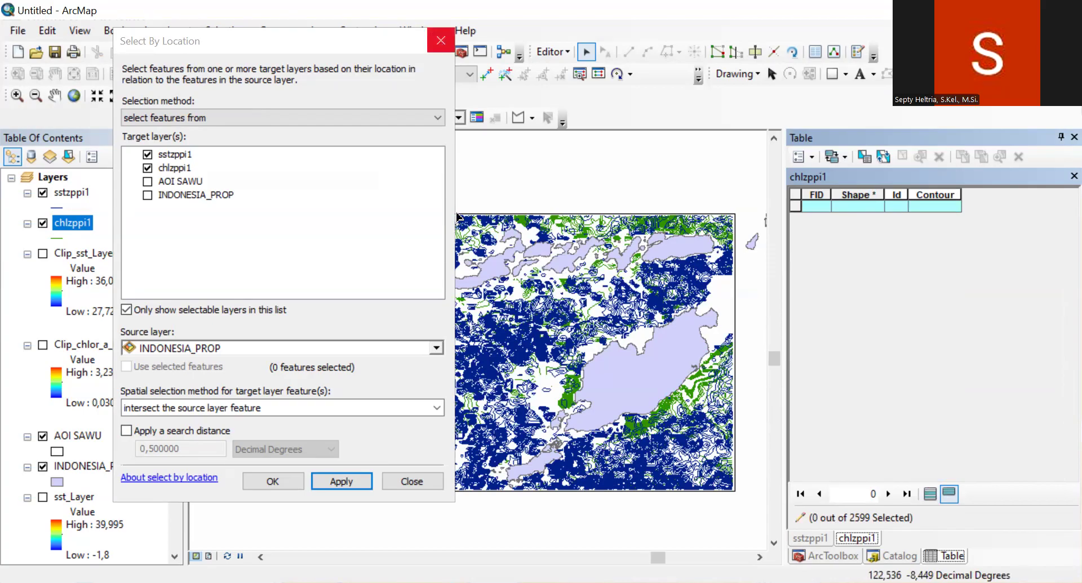
Close the location selection dialog and save the edits made to the contour layers.
scroll(625, 428, "up", 1)
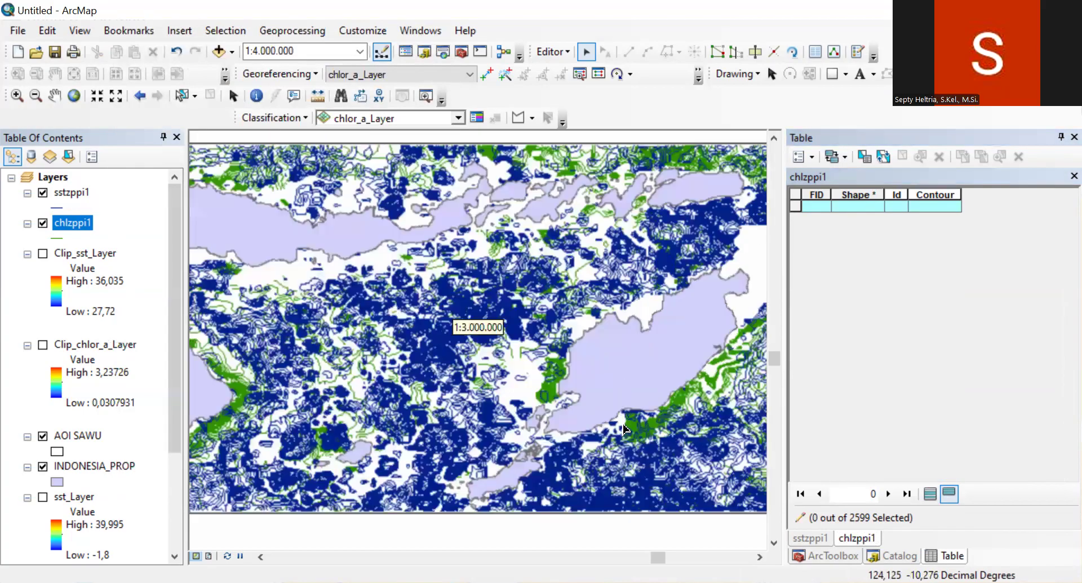
scroll(637, 431, "up", 4)
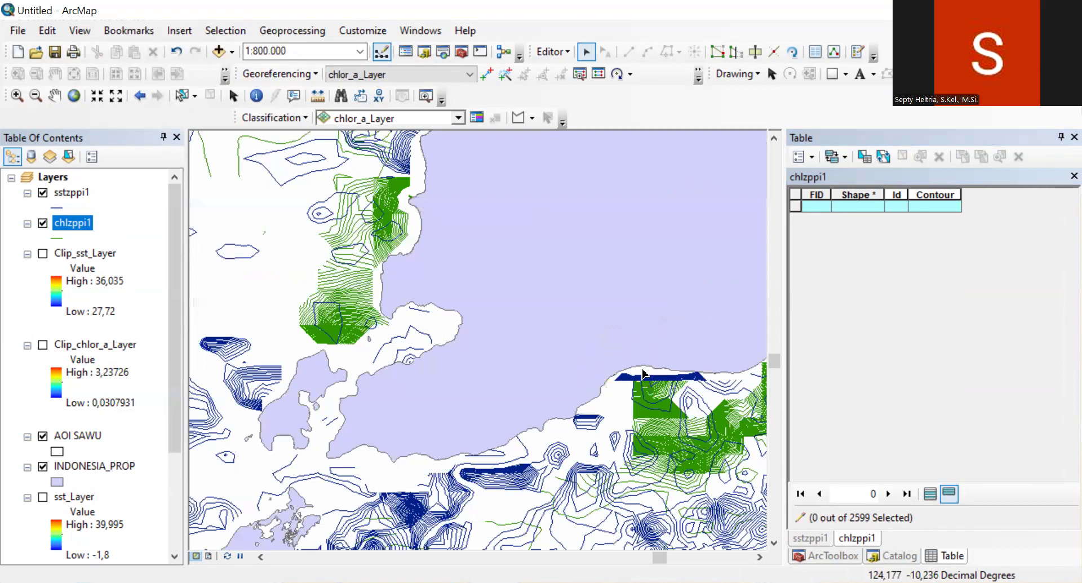
left_click(571, 54)
left_click(550, 106)
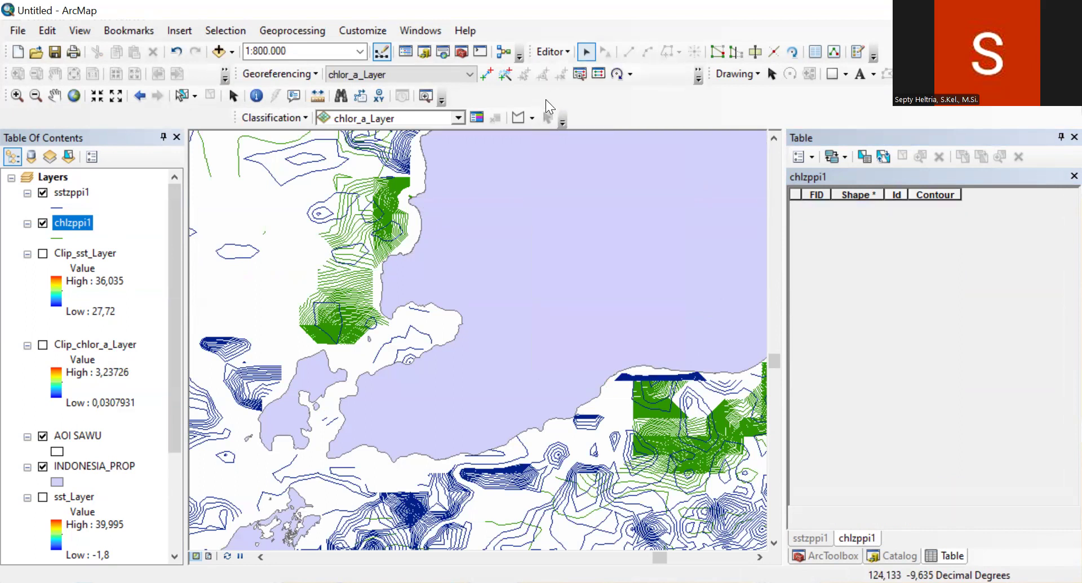
left_click(554, 54)
left_click(547, 105)
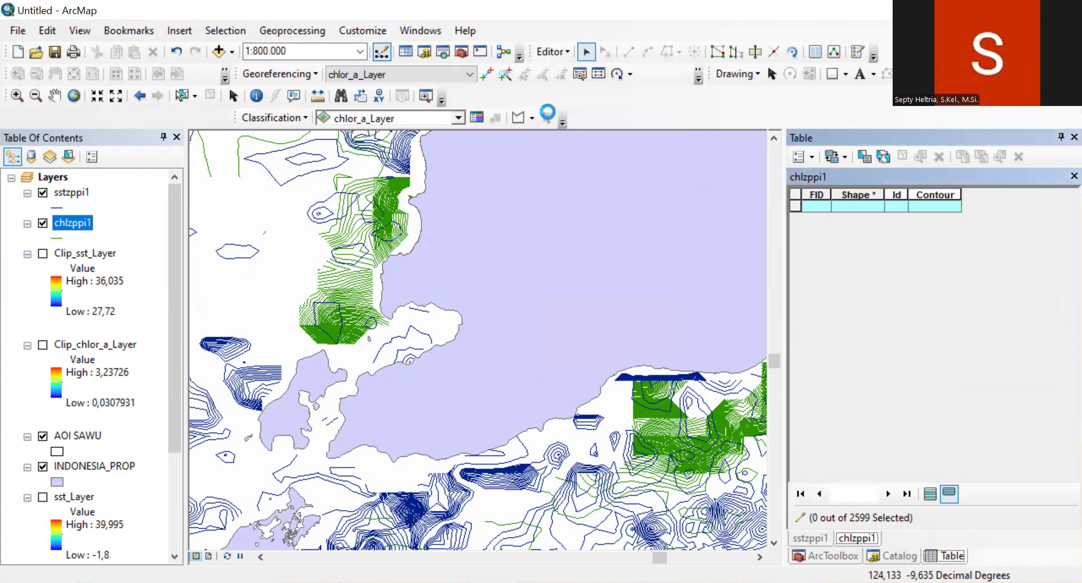
Examine the remaining sstzppi1 and chlzppi1 contours around the islands and across AOI SAWU.
scroll(522, 282, "up", 3)
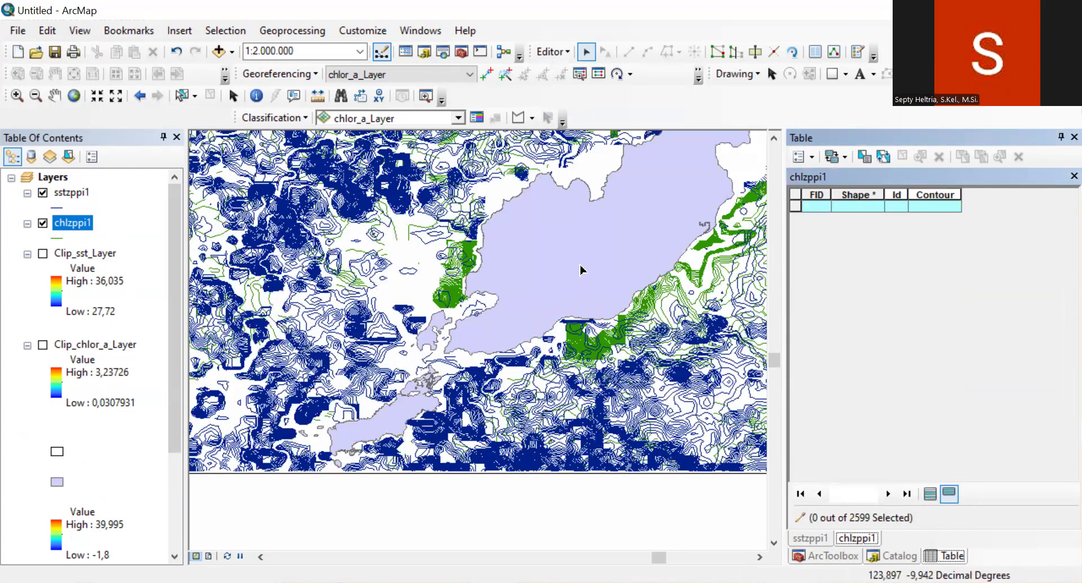
scroll(580, 273, "up", 1)
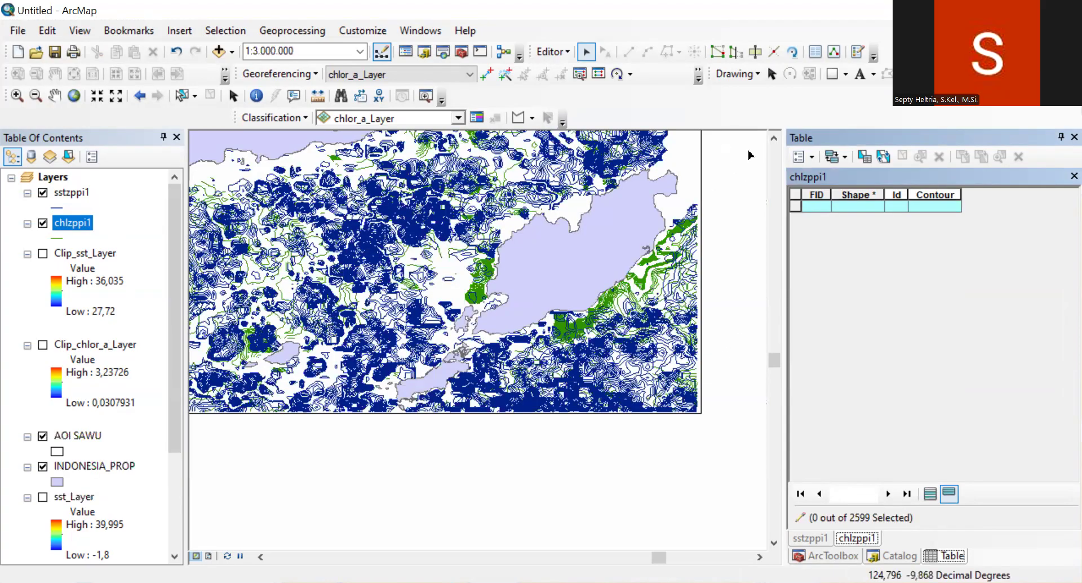
scroll(748, 152, "up", 1)
scroll(316, 175, "up", 1)
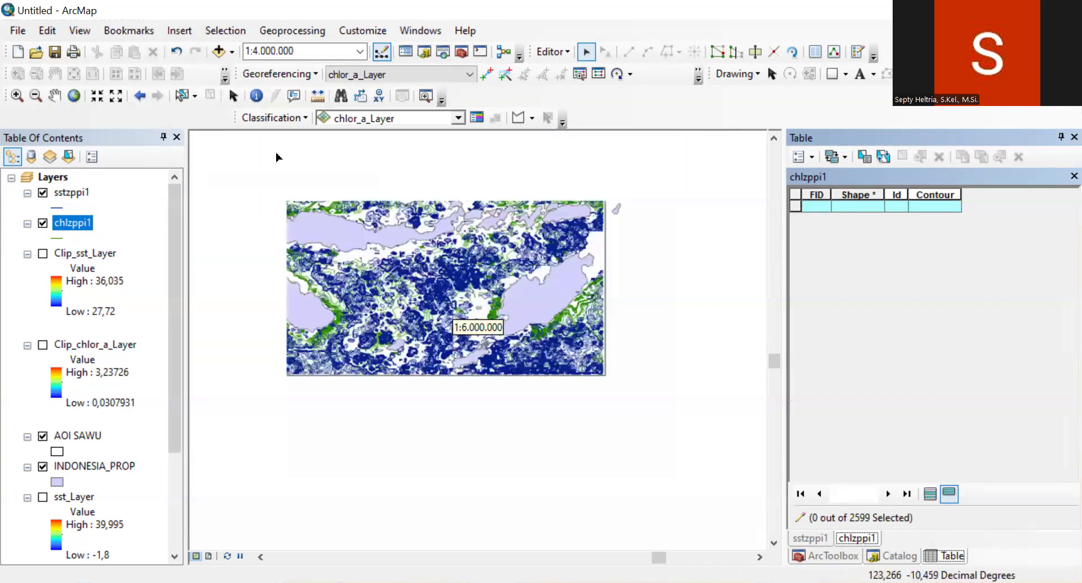
scroll(372, 163, "down", 1)
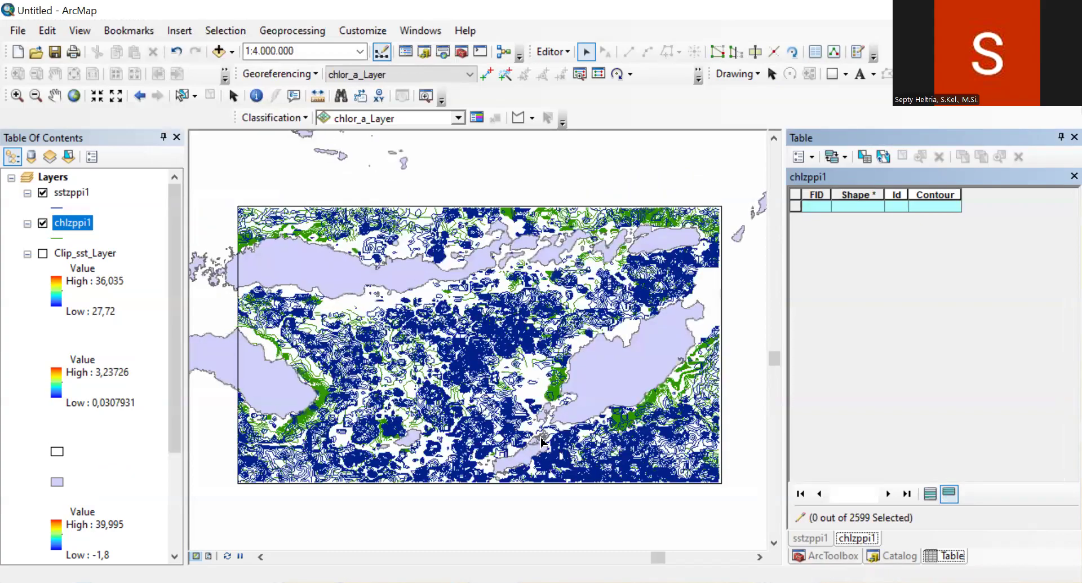
left_click(100, 205)
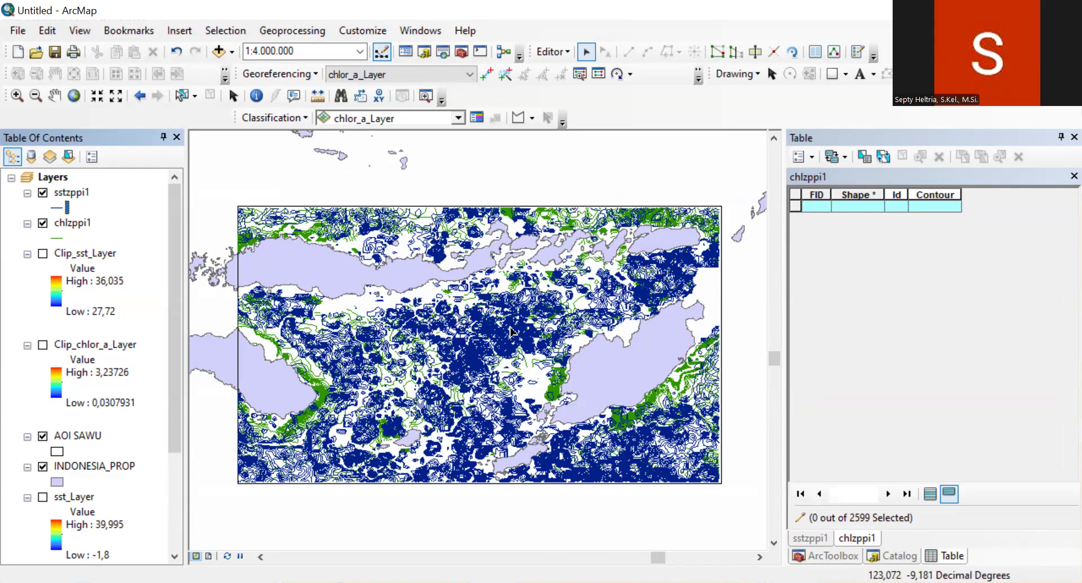
Expand the Interpolation toolset within the Spatial Analyst Tools.
left_click(825, 555)
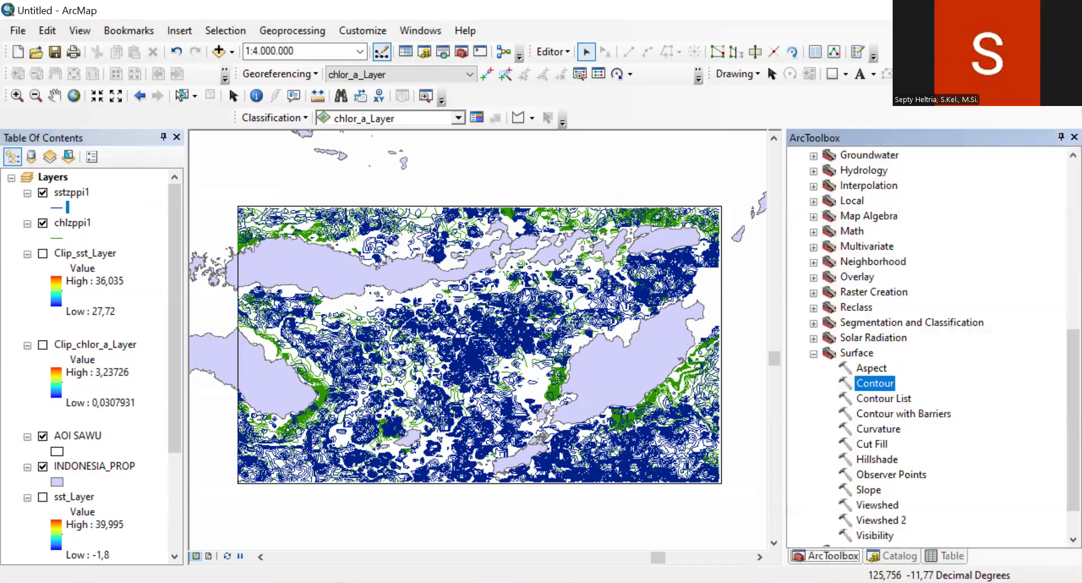
scroll(829, 299, "up", 3)
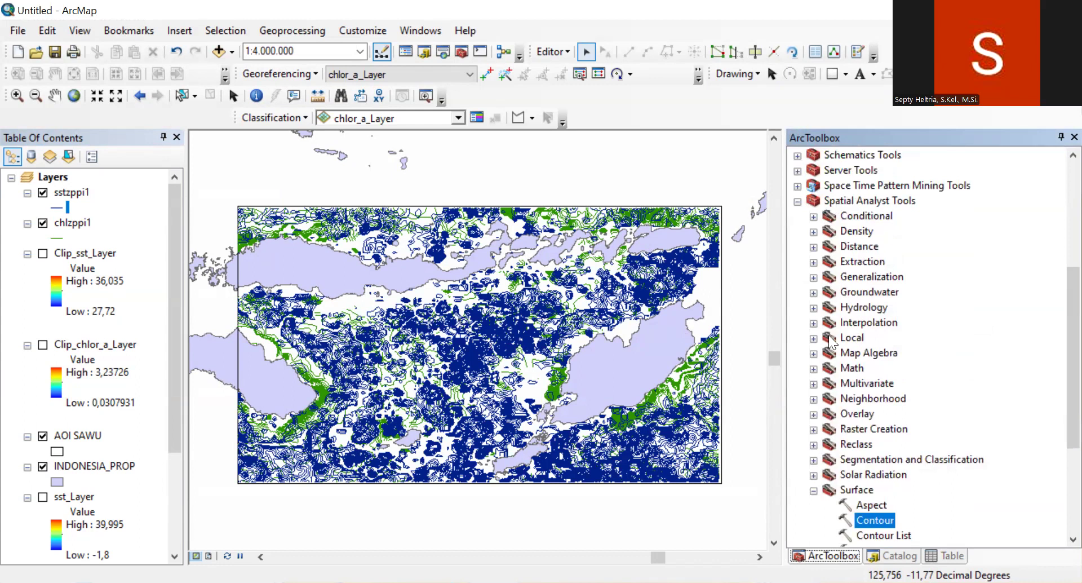
left_click(814, 323)
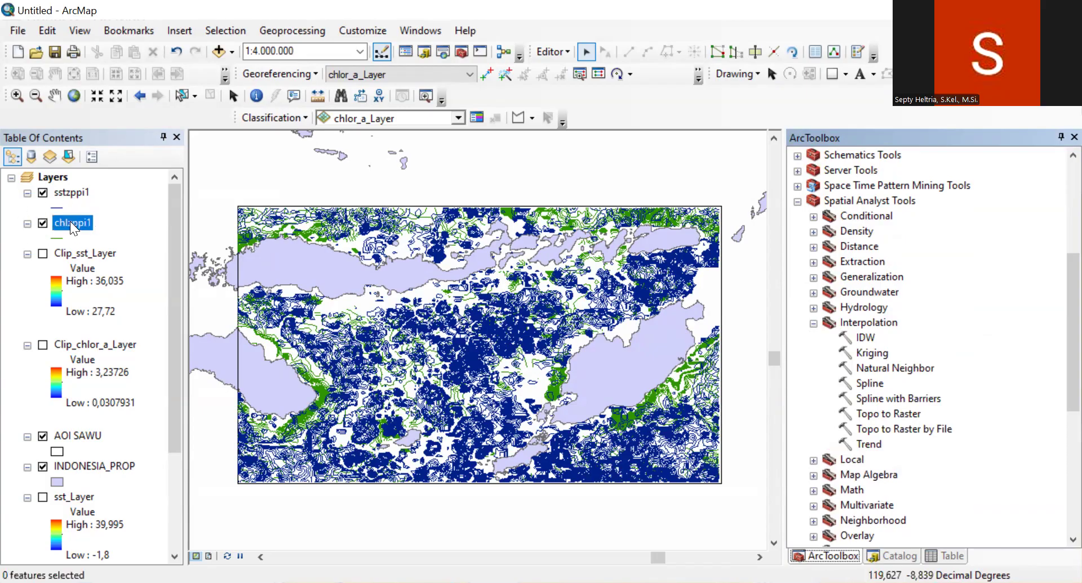
Show all records in the chlzppi1 attribute table and sort the Contour field both ways to read its smallest and largest values.
key("ctrl+t")
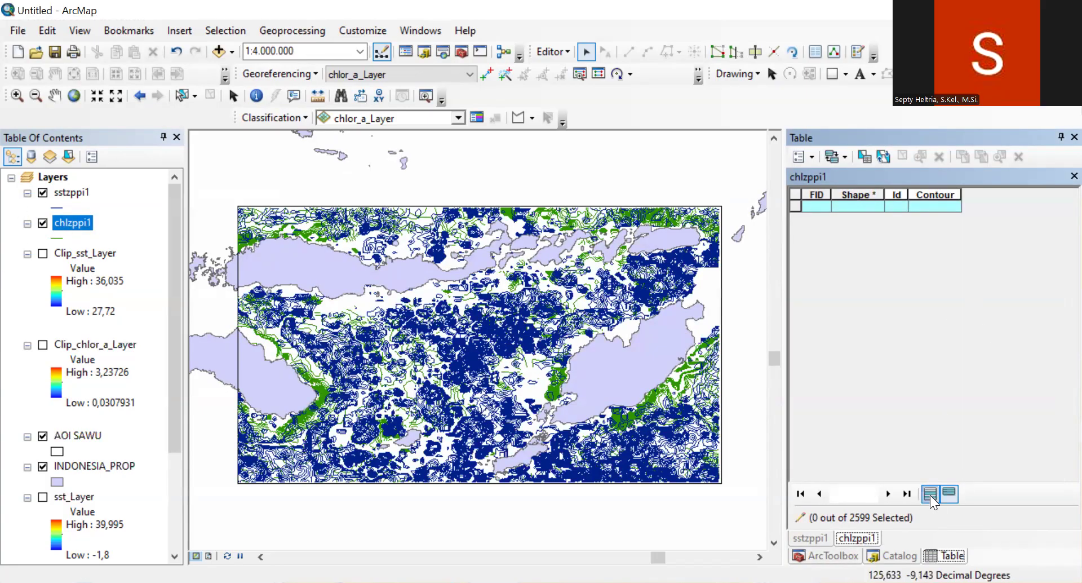
left_click(941, 195)
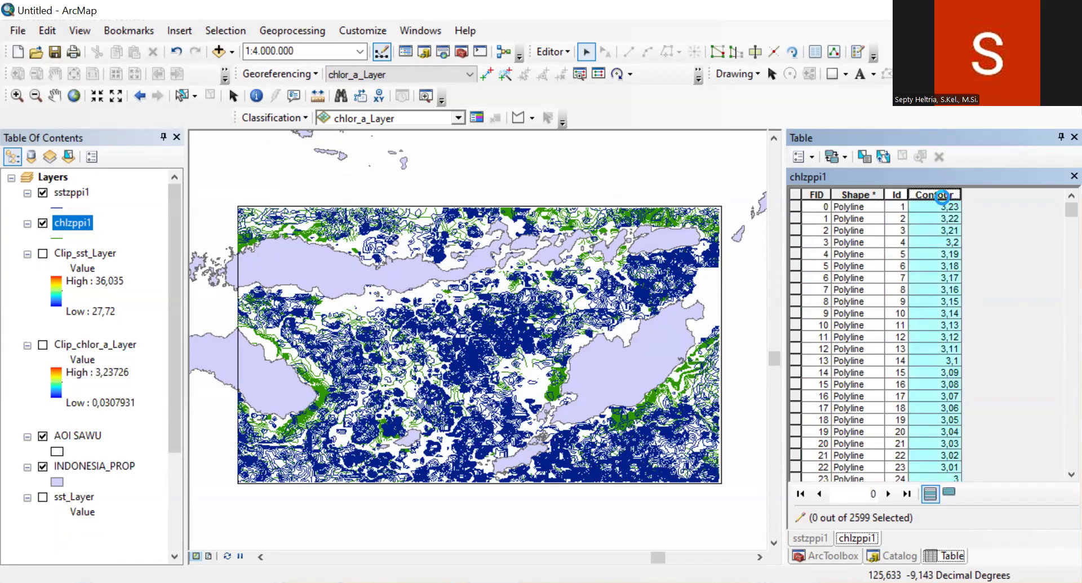
left_click(947, 194)
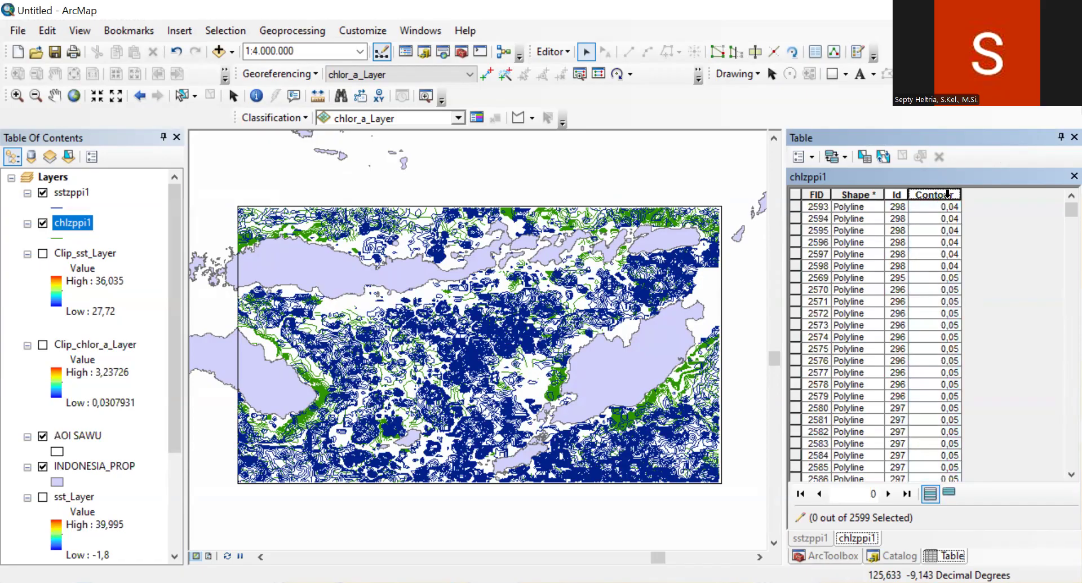
double_click(948, 194)
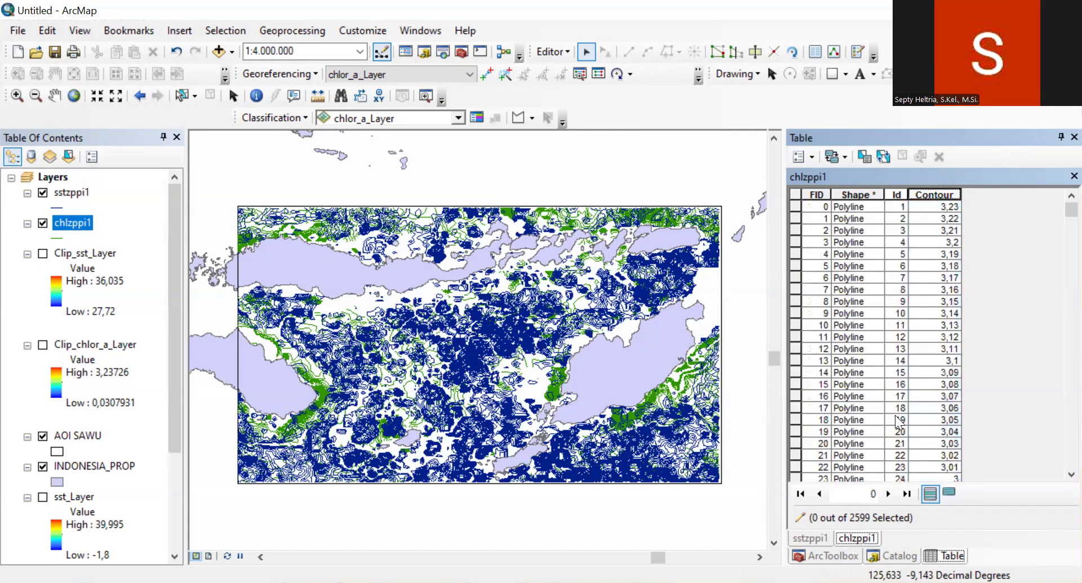
Start the Topo to Raster tool with chlzppi1 as input feature data and Contour as its field.
left_click(854, 555)
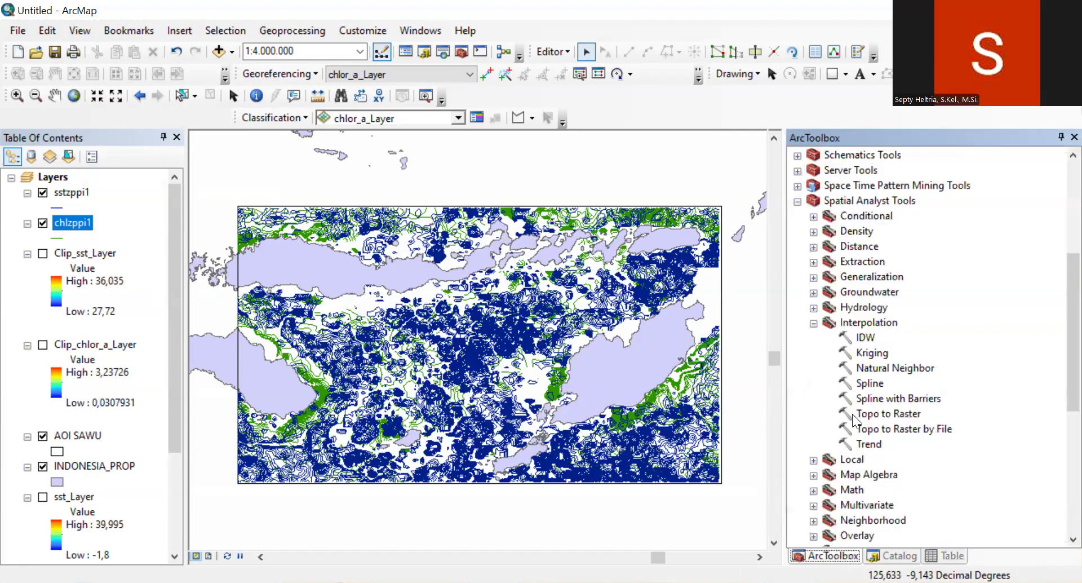
left_click(872, 413)
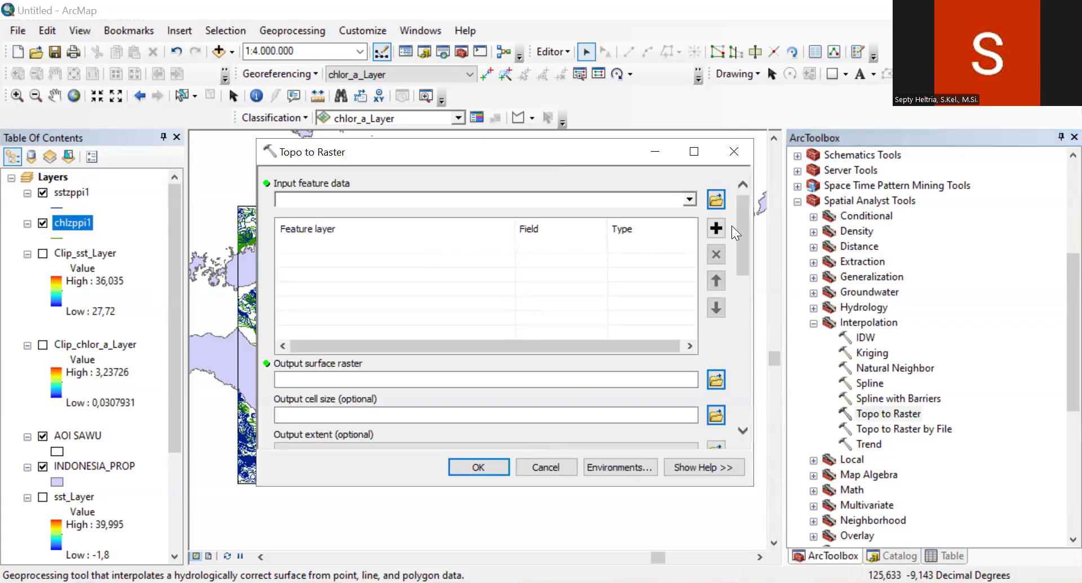
left_click(691, 199)
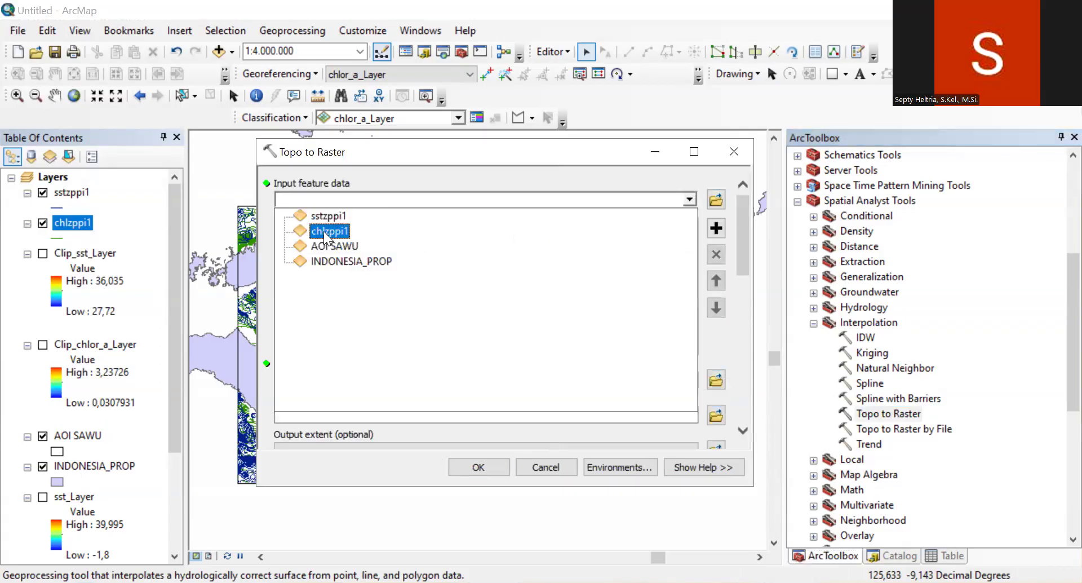
left_click(323, 230)
left_click(323, 231)
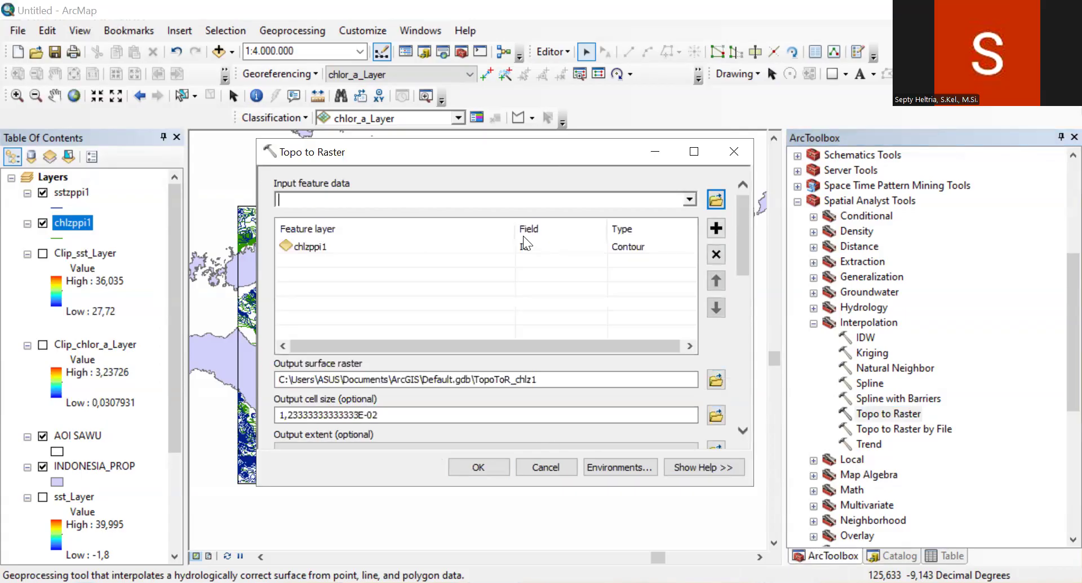
left_click(530, 247)
left_click(599, 247)
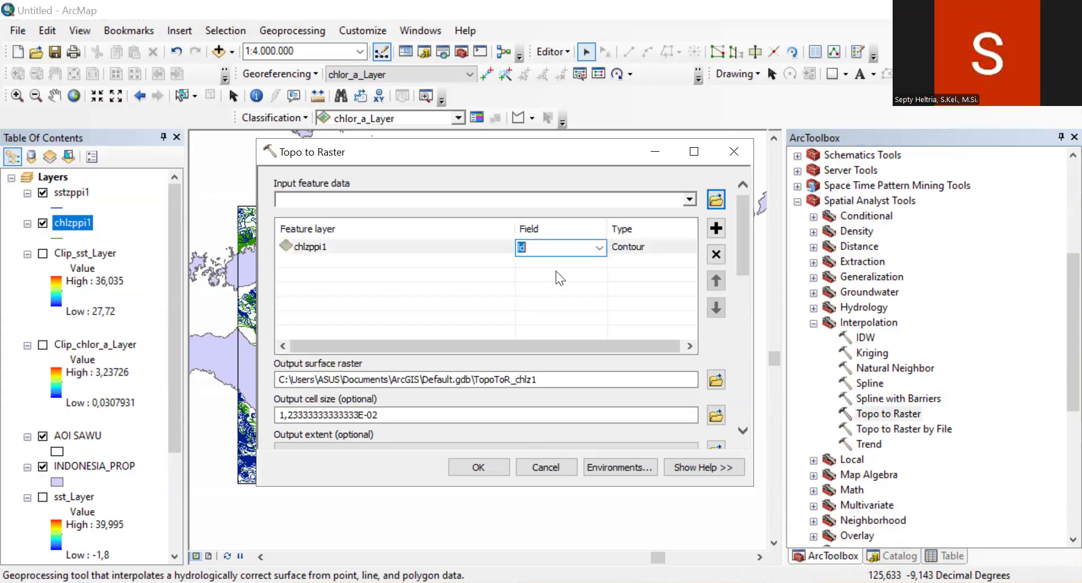
left_click(555, 271)
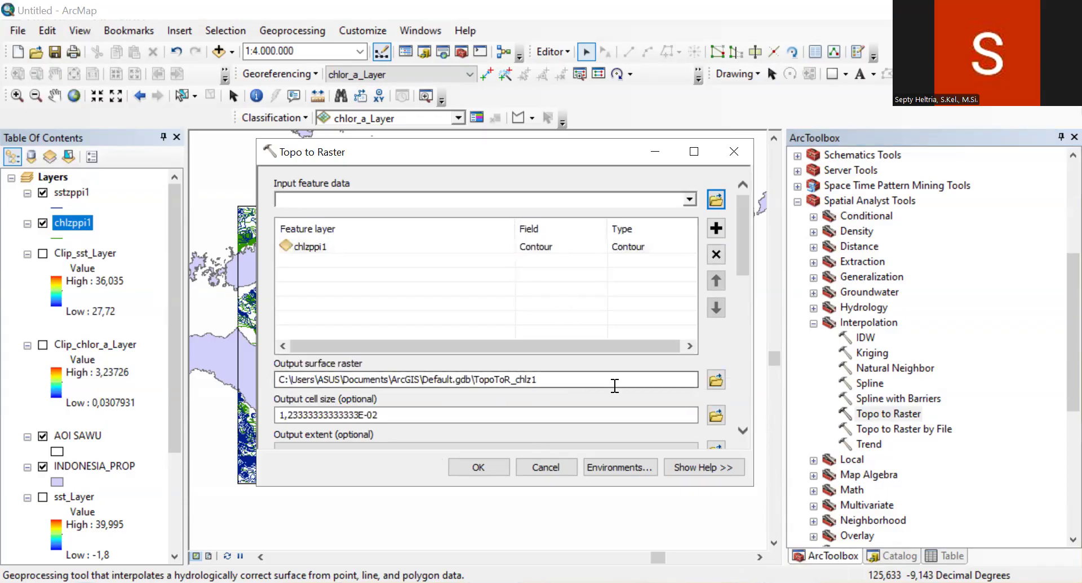
Set the largest z value for interpolation to 3,23 and the smallest to 0,04, and try running Topo to Raster.
left_click_drag(740, 247, 744, 370)
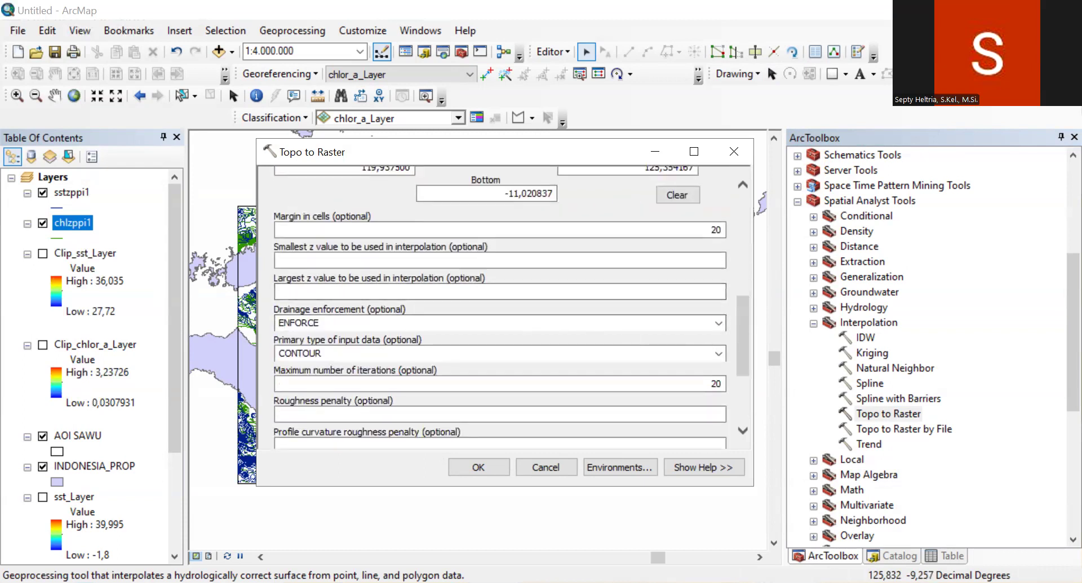
left_click(947, 556)
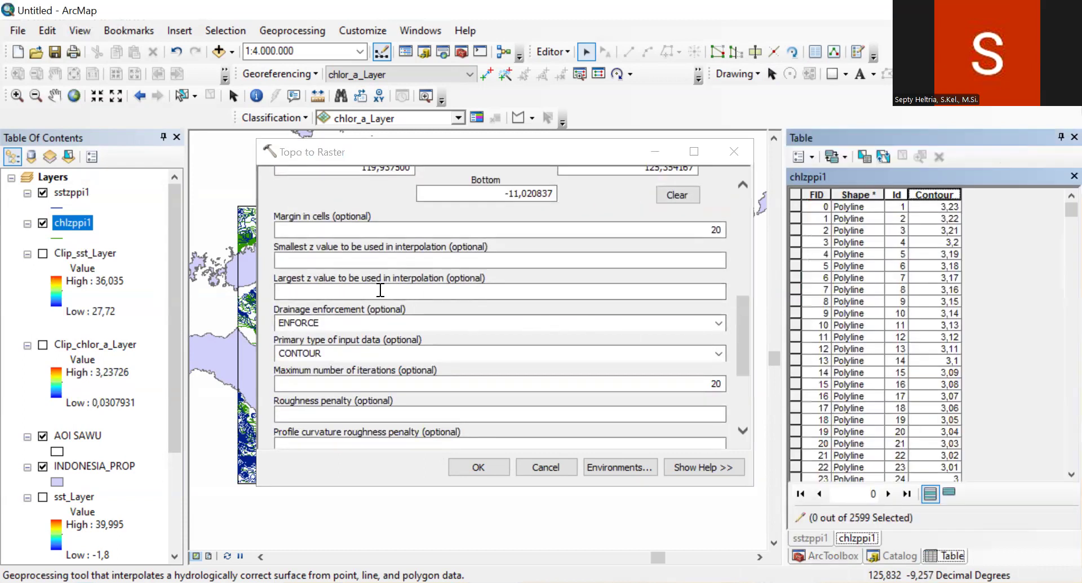
left_click(547, 293)
type("3,23")
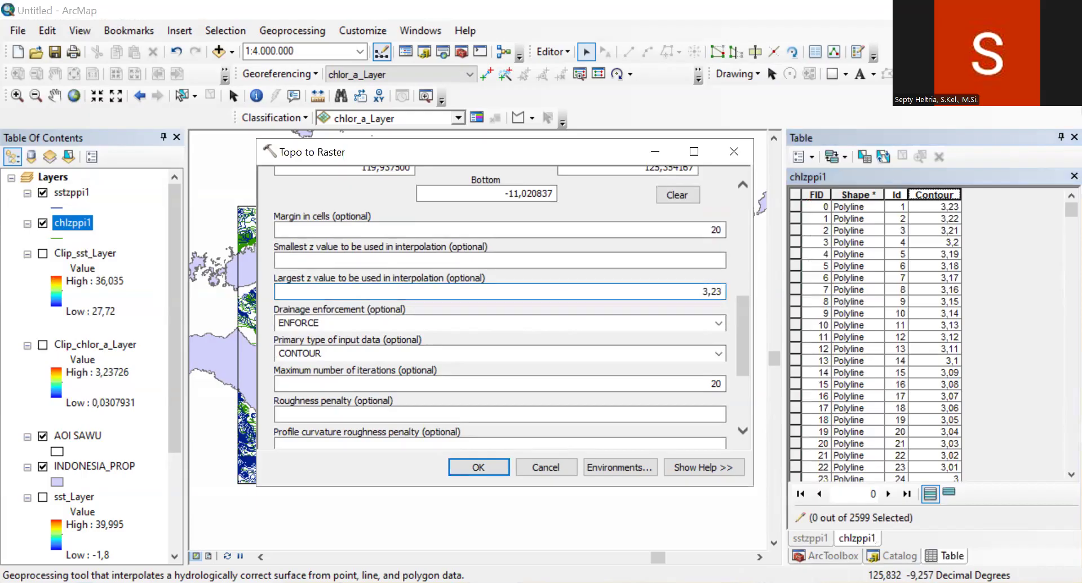
left_click(704, 261)
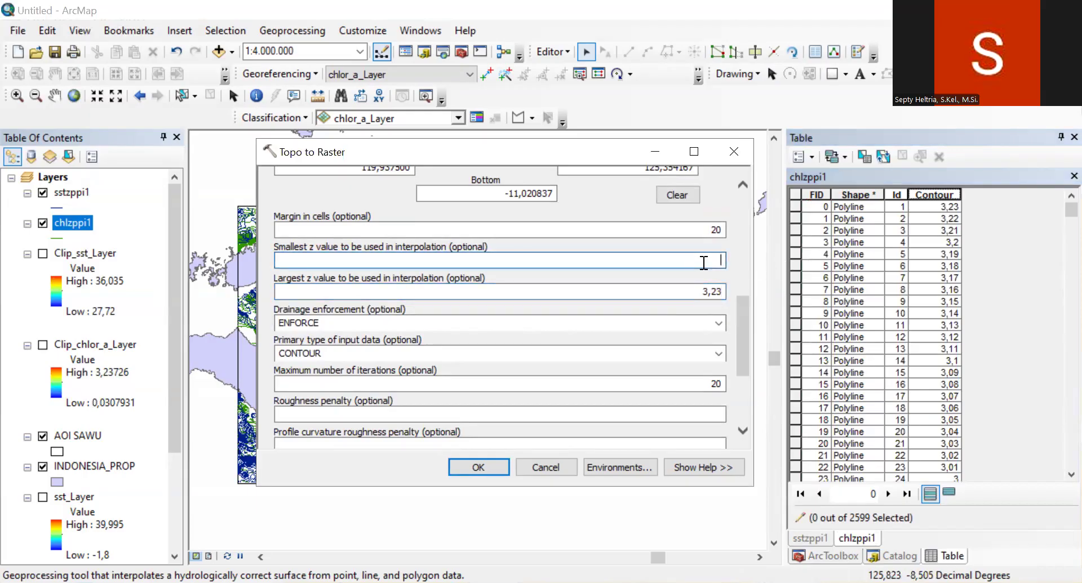
type("0,04")
left_click(469, 464)
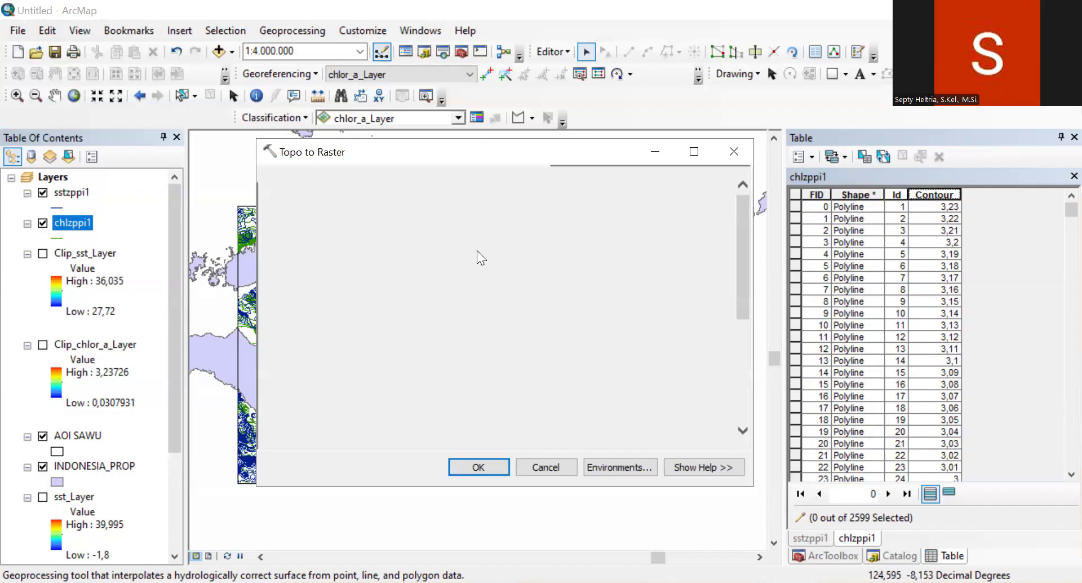
Set the output surface raster to chlsebaran in the SIPT 2025 (VIDEO) folder.
left_click_drag(748, 240, 746, 334)
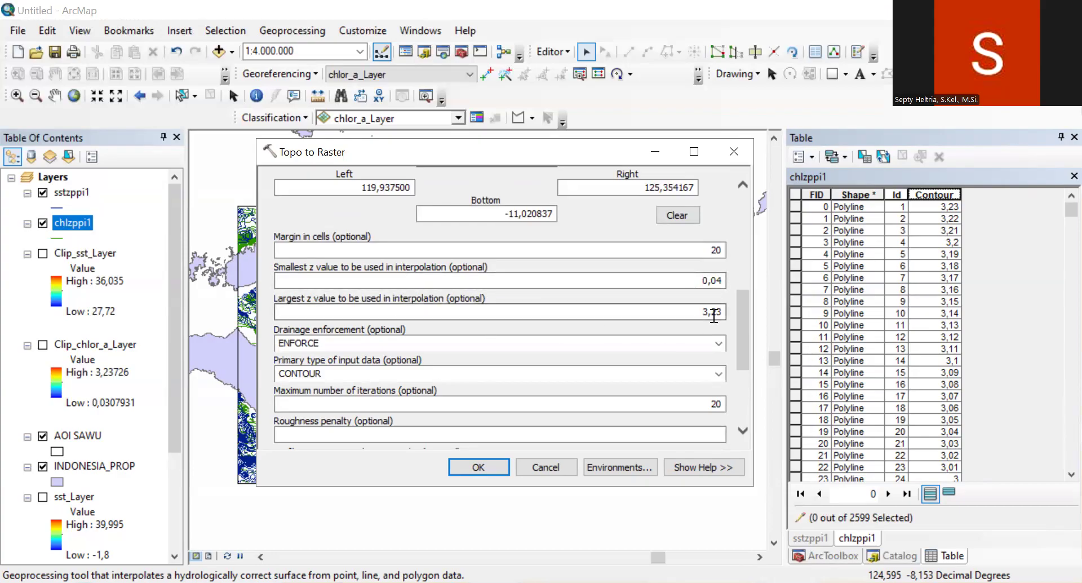
left_click_drag(747, 354, 742, 290)
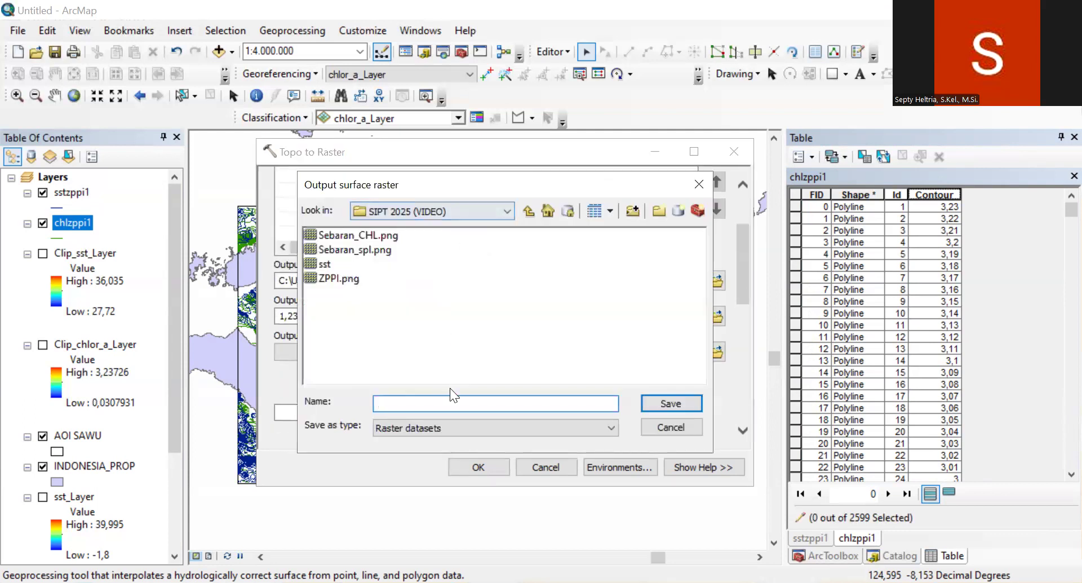
type("ch")
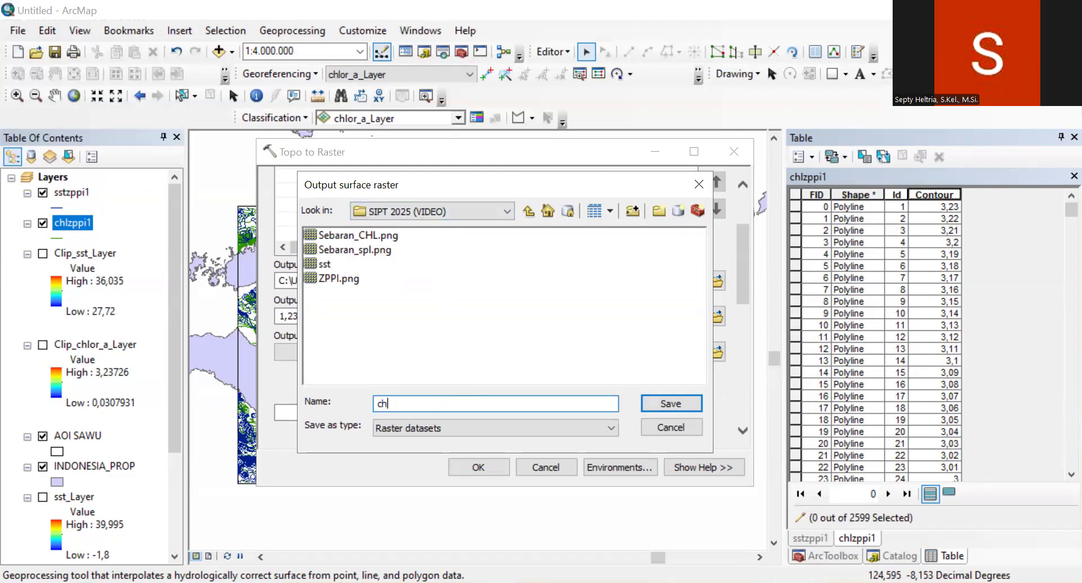
type("lsebaran")
left_click(646, 407)
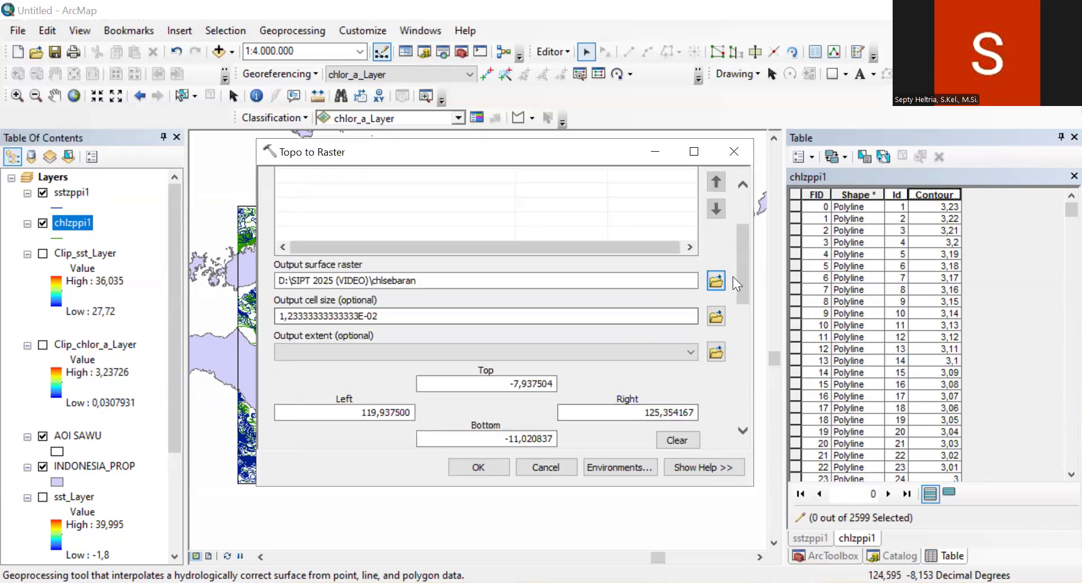
Try to run Topo to Raster with the chlsebaran output, reviewing the parameters between the two attempts.
left_click_drag(744, 282, 755, 339)
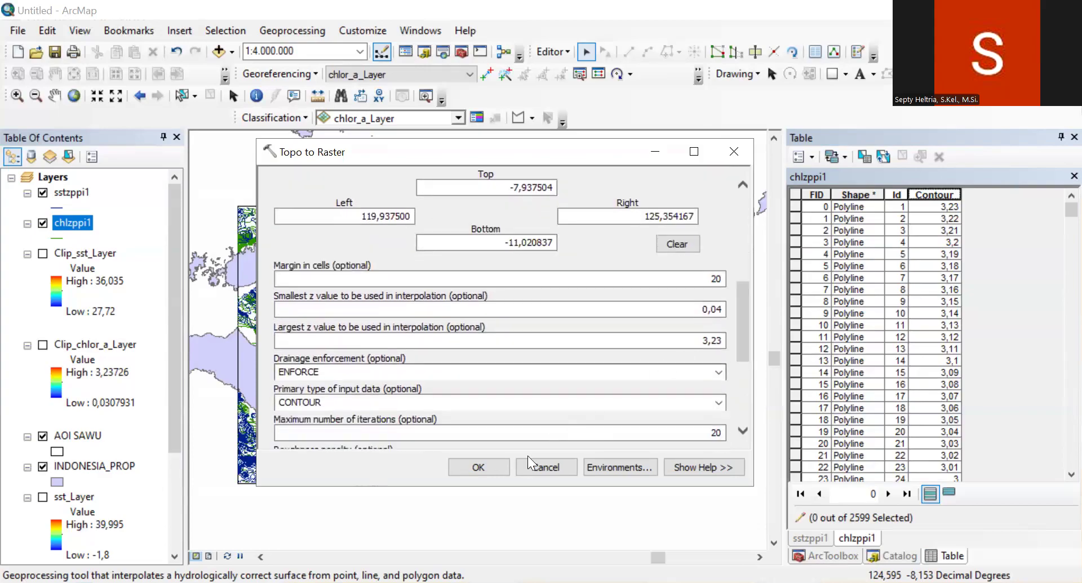
left_click(475, 466)
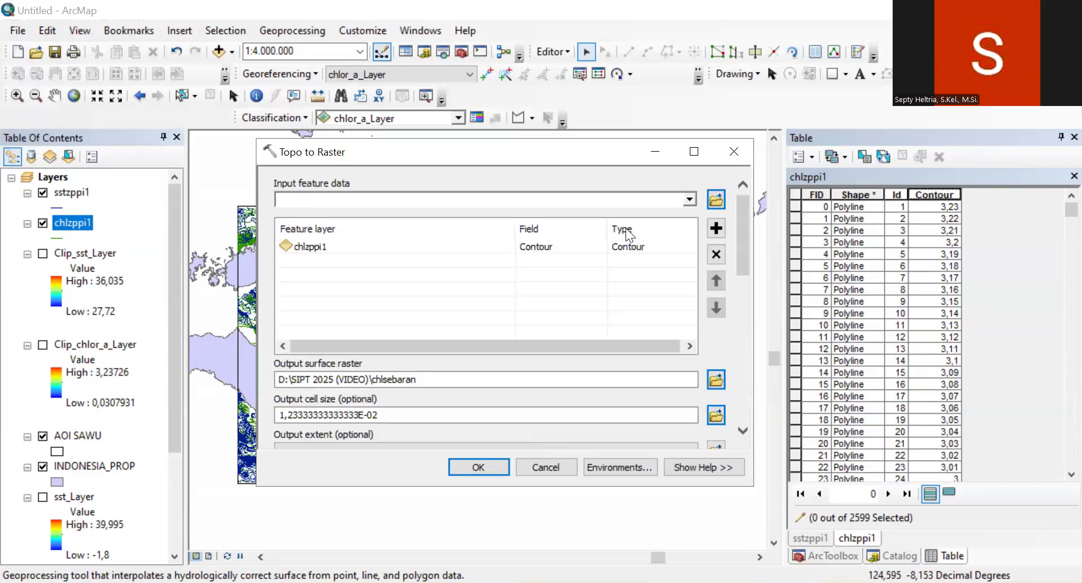
scroll(580, 366, "down", 3)
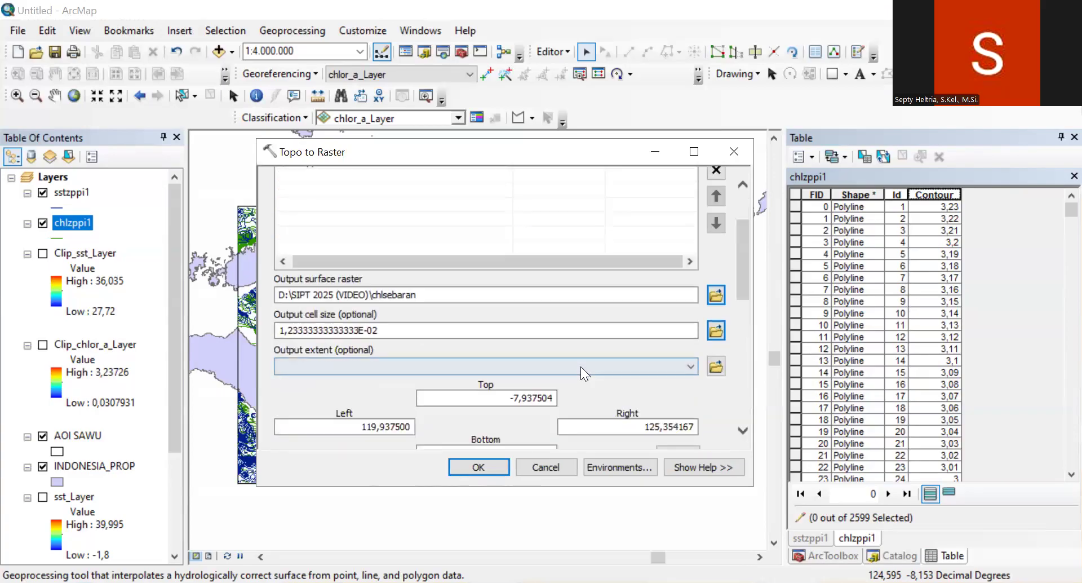
scroll(629, 344, "down", 7)
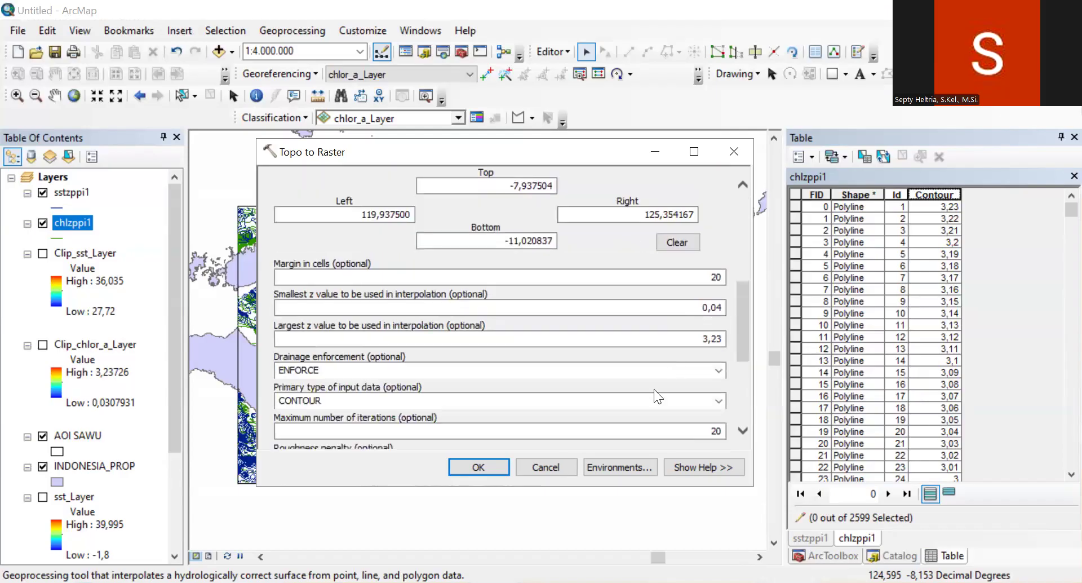
left_click(482, 465)
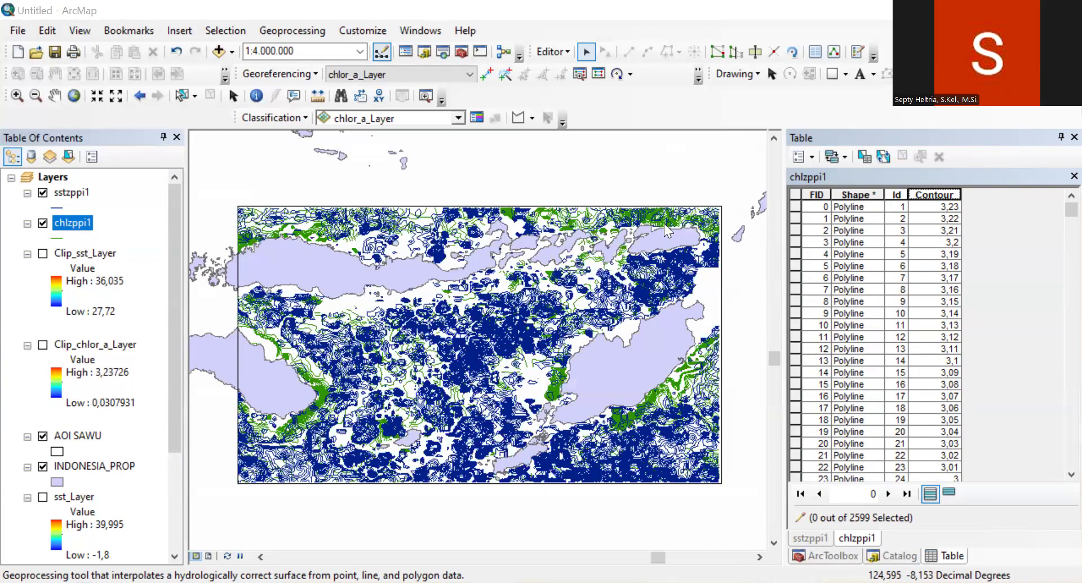
Recheck the Contour field of the chlzppi1 input and the smallest z value in the Topo to Raster settings.
left_click_drag(745, 239, 715, 184)
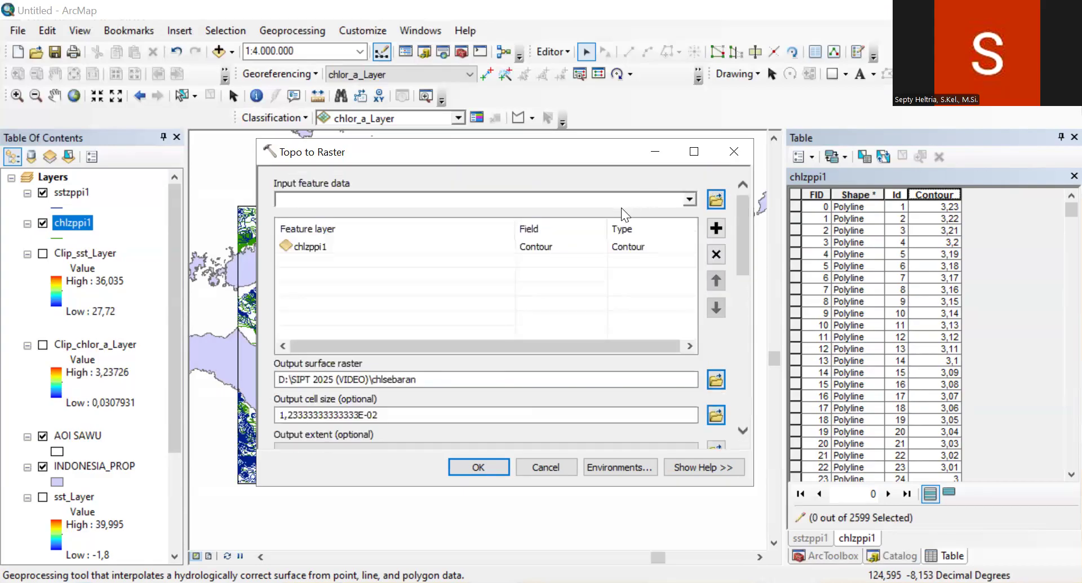
left_click(449, 248)
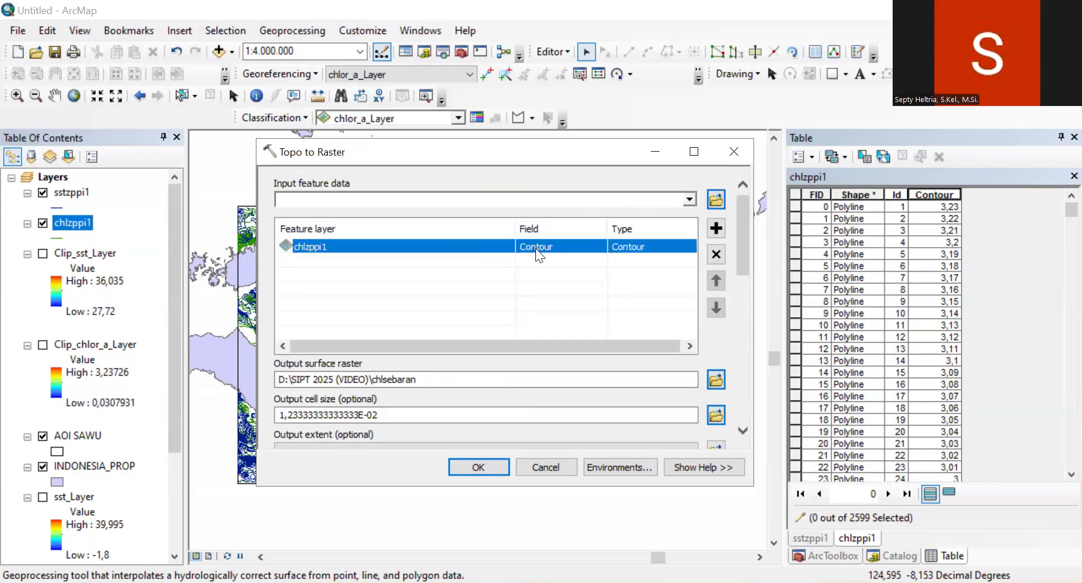
left_click(569, 246)
left_click(599, 246)
left_click(742, 222)
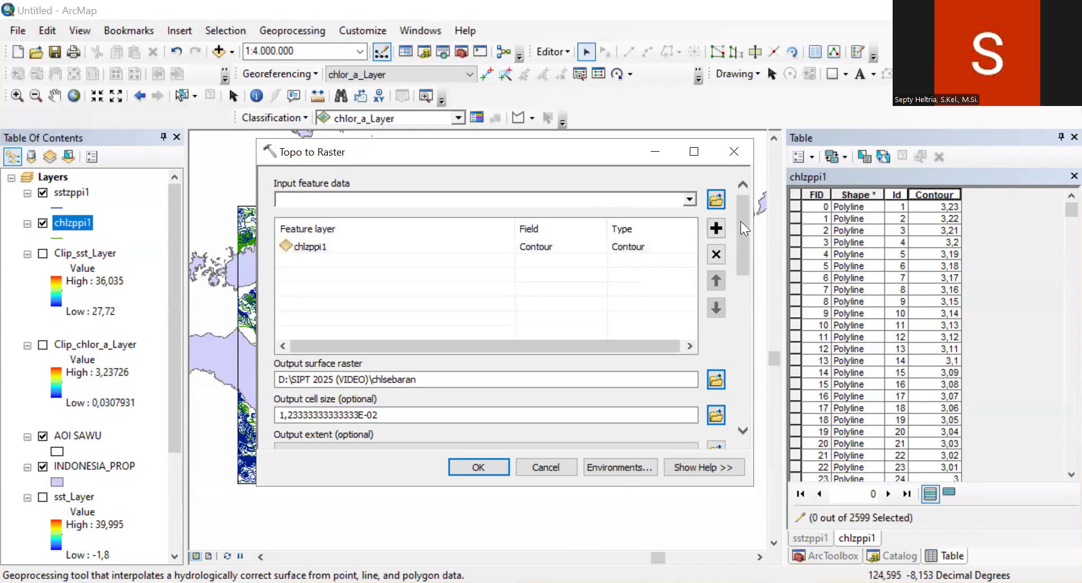
left_click_drag(743, 220, 745, 308)
left_click(693, 308)
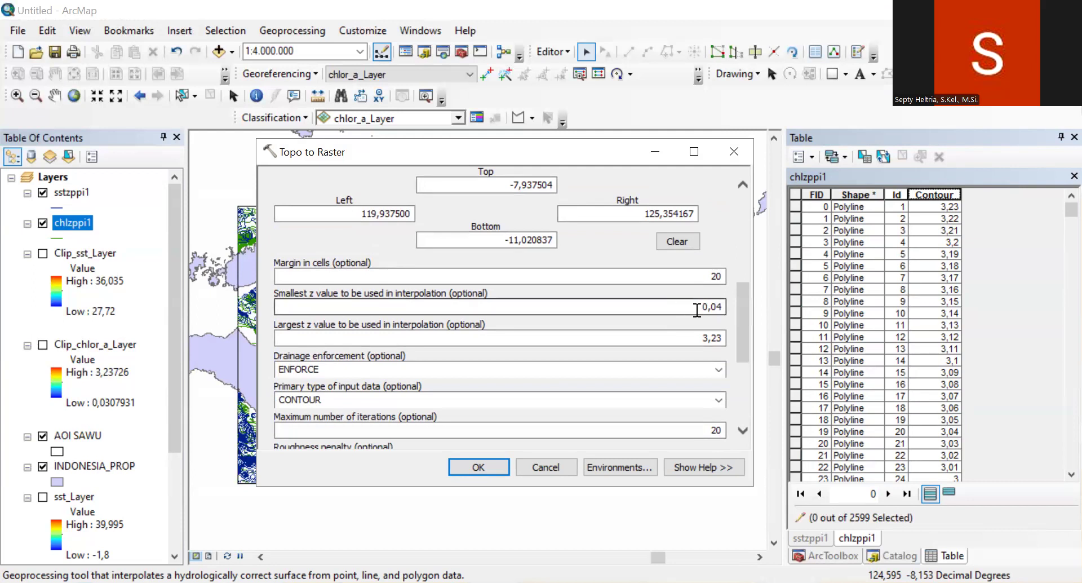